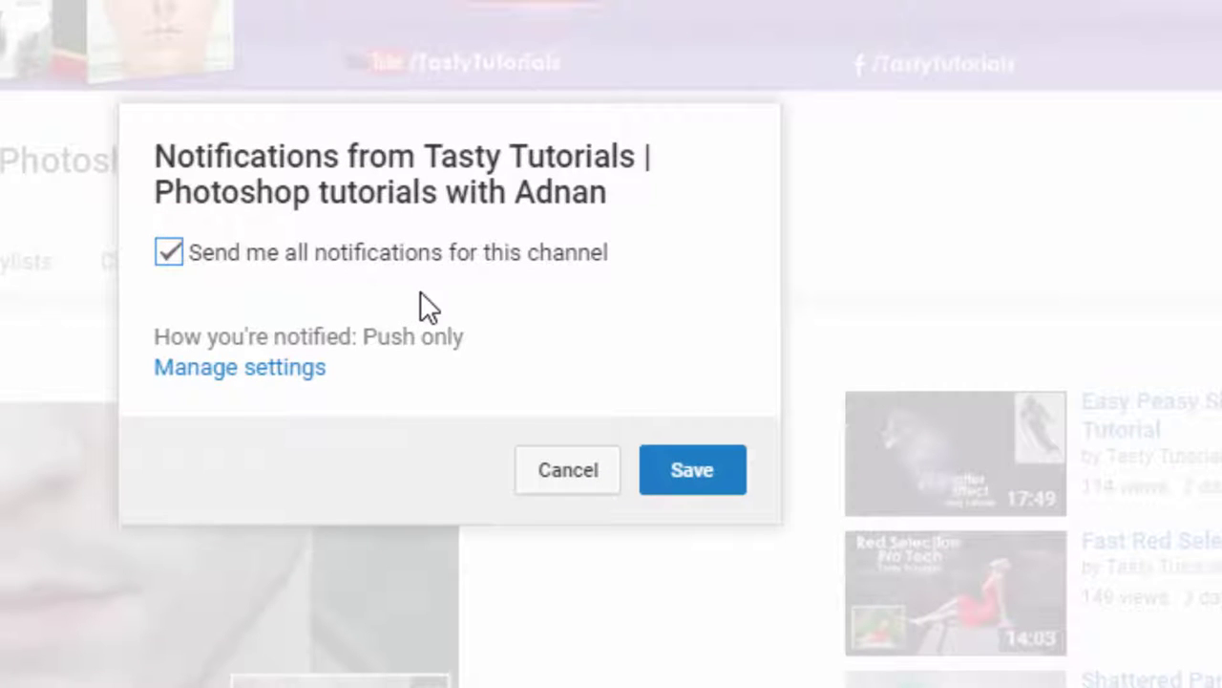
Save the all-notifications setting for the Tasty Tutorials channel and browse its uploaded videos
{"action": "left_click", "coordinate": [694, 473]}
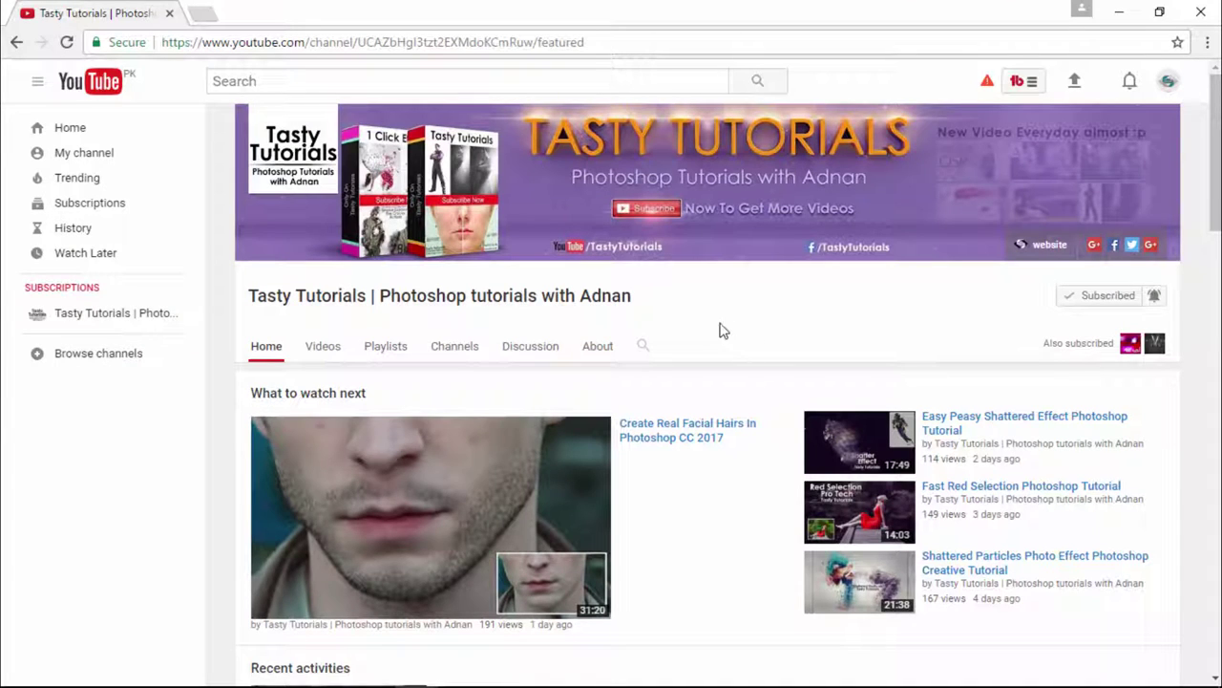
{"action": "left_click", "coordinate": [325, 347]}
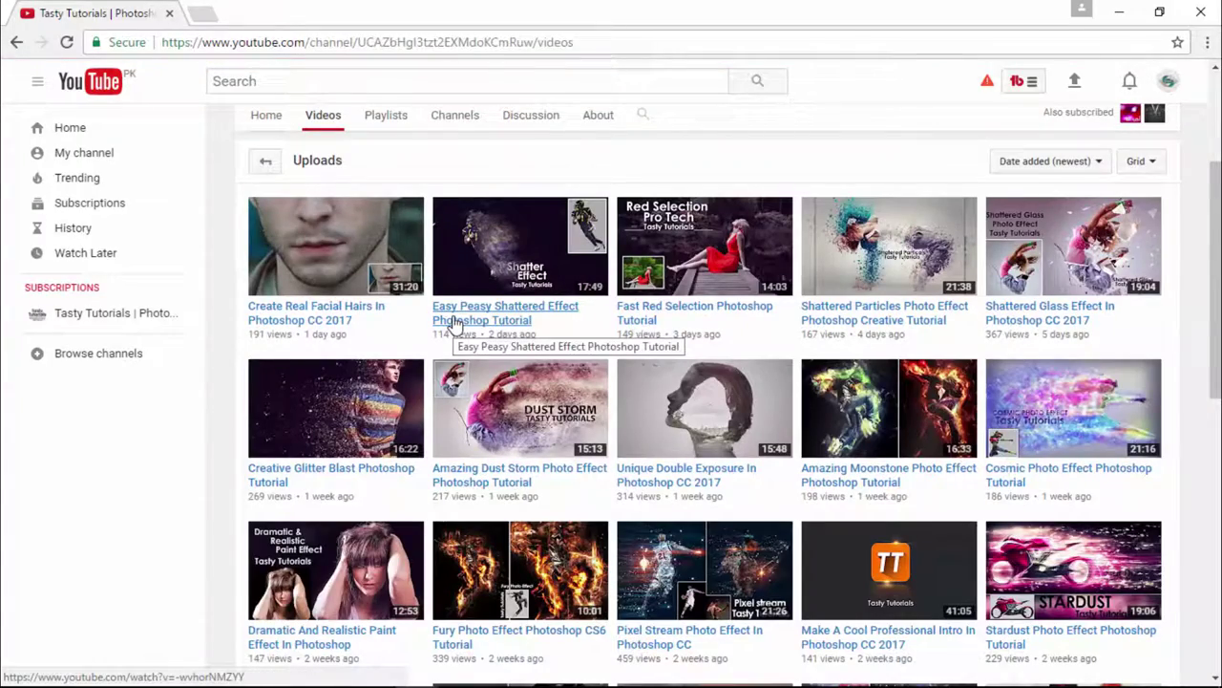
{"action": "scroll", "coordinate": [449, 328], "scroll_direction": "down", "scroll_amount": 4}
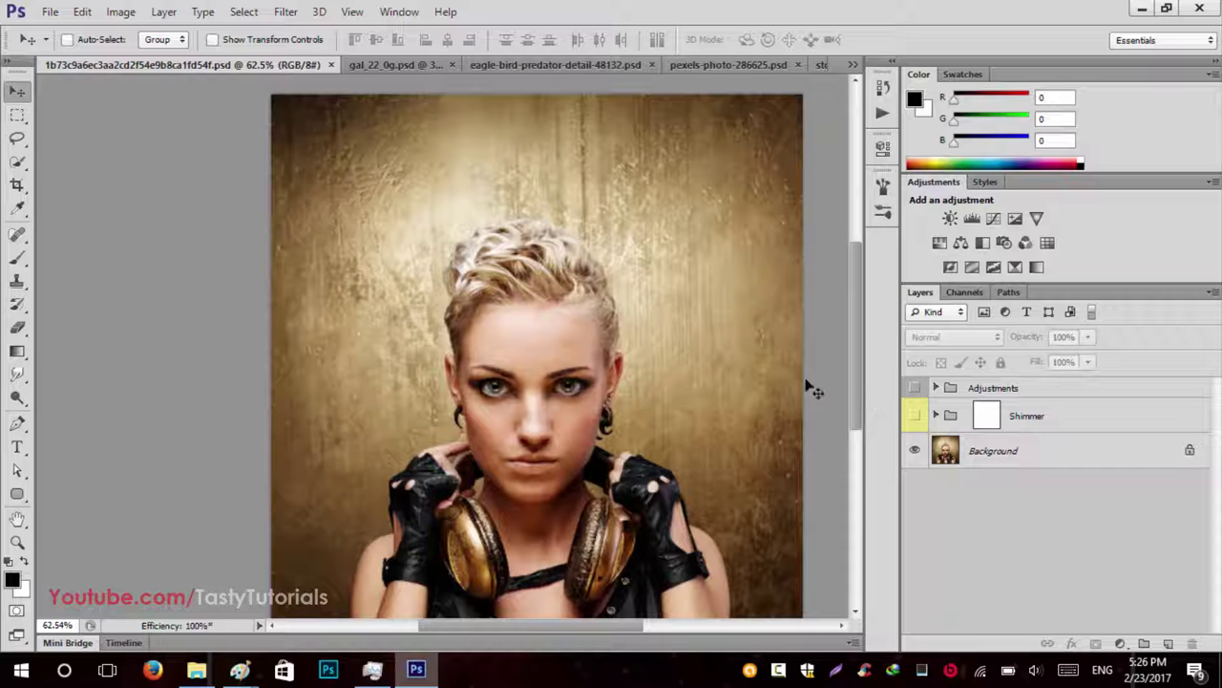
Show the Shimmer and Adjustments groups over the portrait and compare the image with Adjustments hidden and shown
{"action": "scroll", "coordinate": [755, 430], "scroll_direction": "down", "scroll_amount": 1}
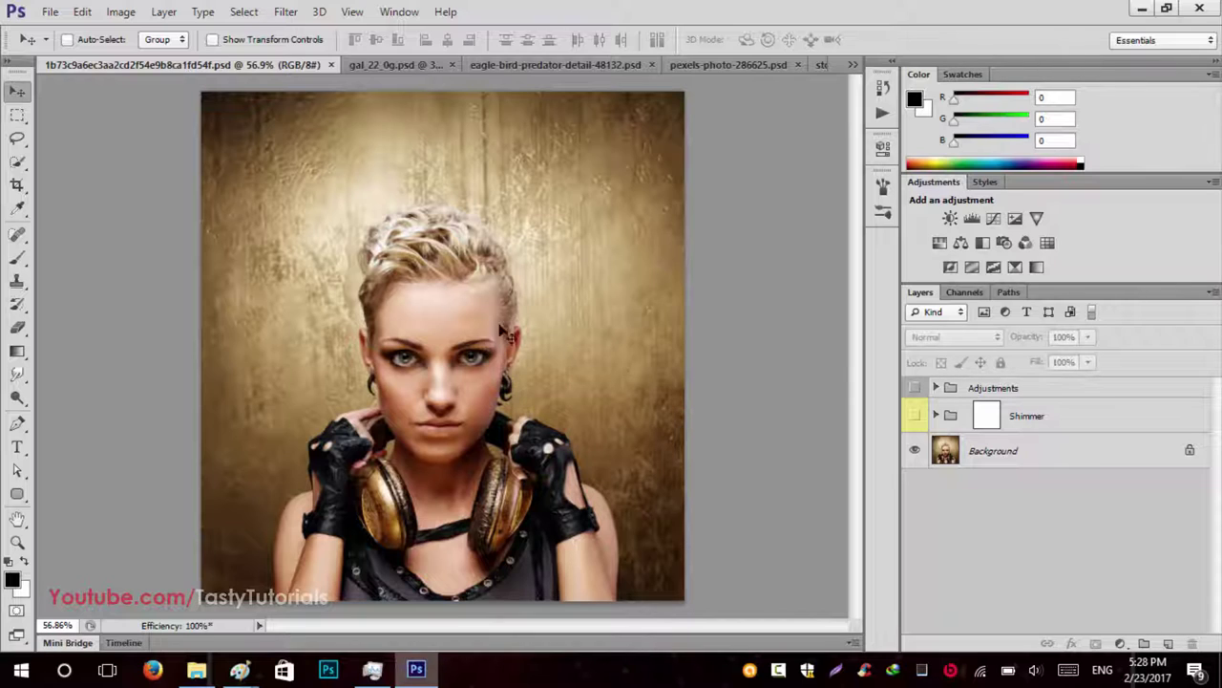
{"action": "left_click", "coordinate": [917, 415]}
{"action": "left_click", "coordinate": [917, 388]}
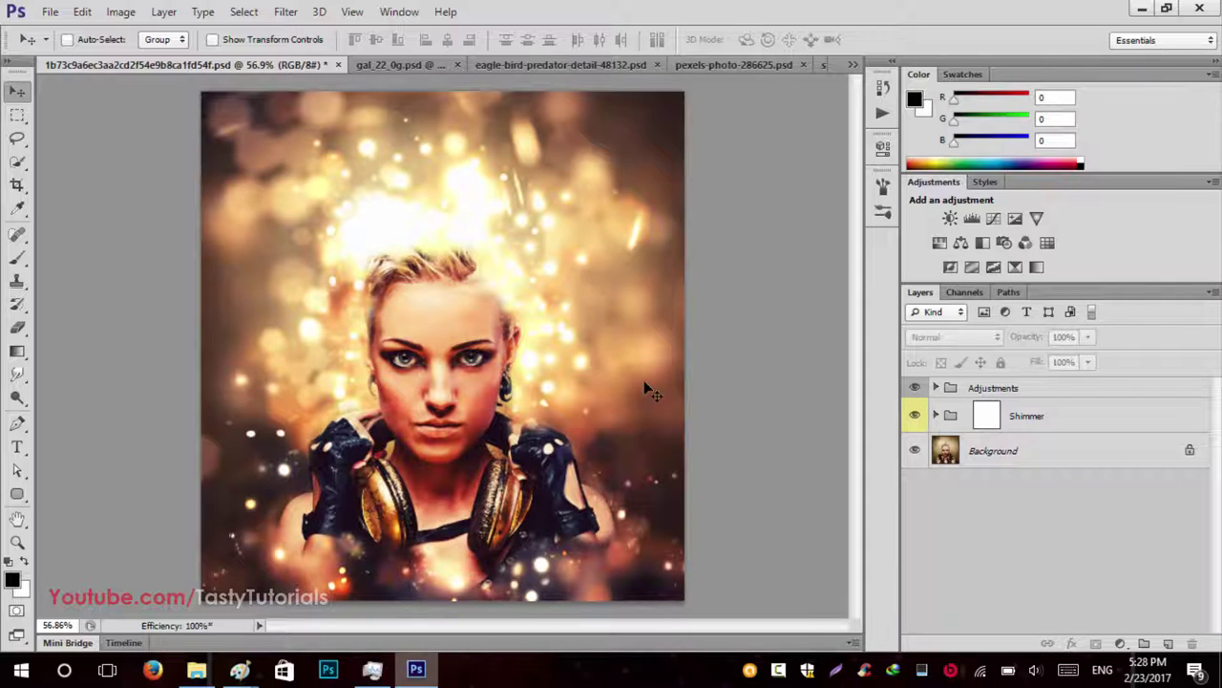
{"action": "left_click", "coordinate": [915, 387]}
{"action": "left_click", "coordinate": [916, 387]}
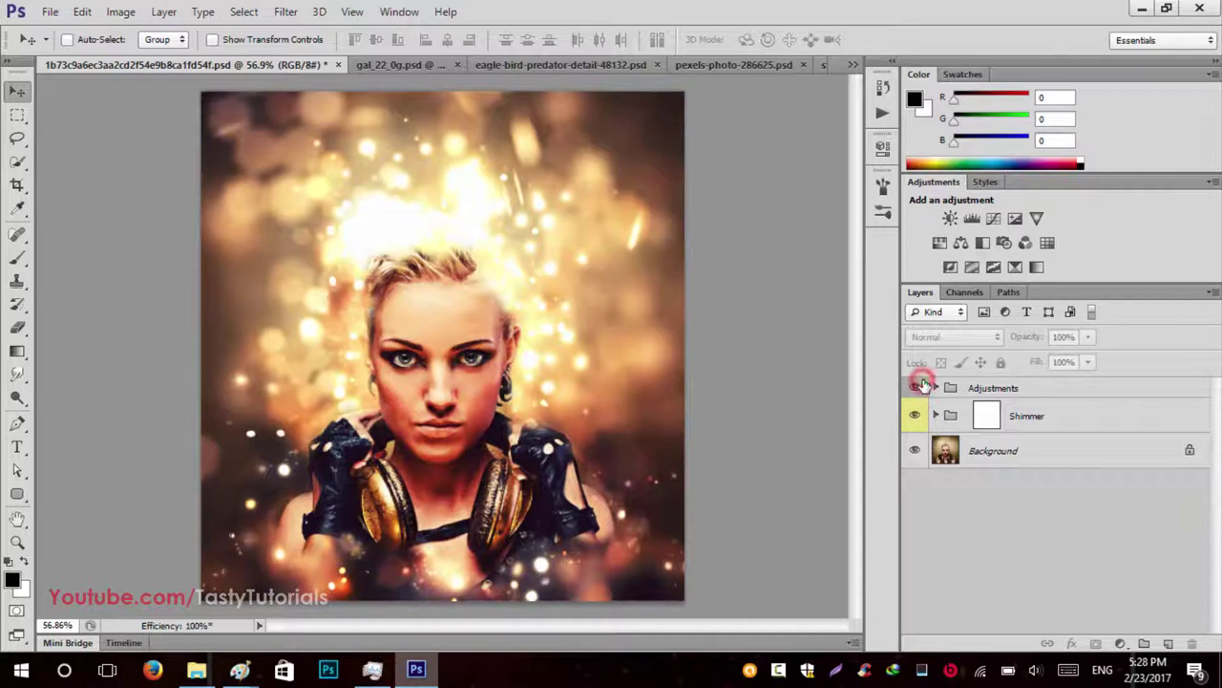
Examine the Adjustments group's contents and the color layers inside its Color Variations subgroup
{"action": "left_click", "coordinate": [938, 387]}
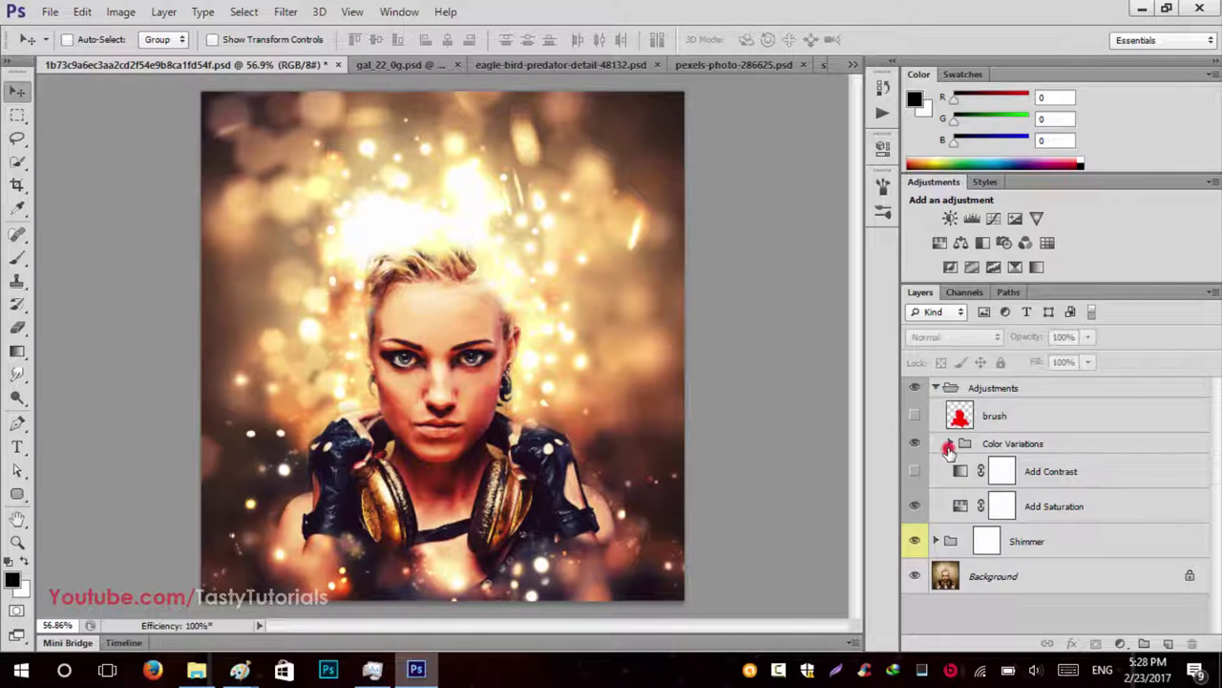
{"action": "left_click", "coordinate": [947, 442]}
{"action": "scroll", "coordinate": [914, 577], "scroll_direction": "down", "scroll_amount": 6}
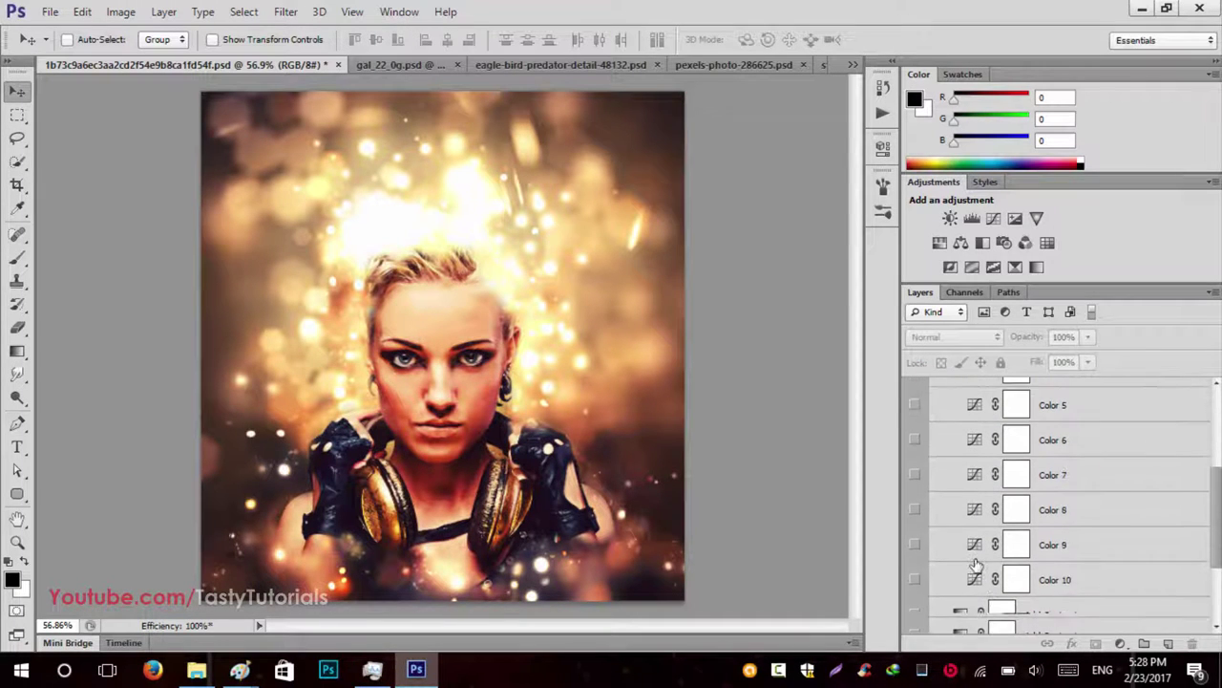
{"action": "scroll", "coordinate": [974, 565], "scroll_direction": "up", "scroll_amount": 4}
{"action": "scroll", "coordinate": [975, 564], "scroll_direction": "up", "scroll_amount": 4}
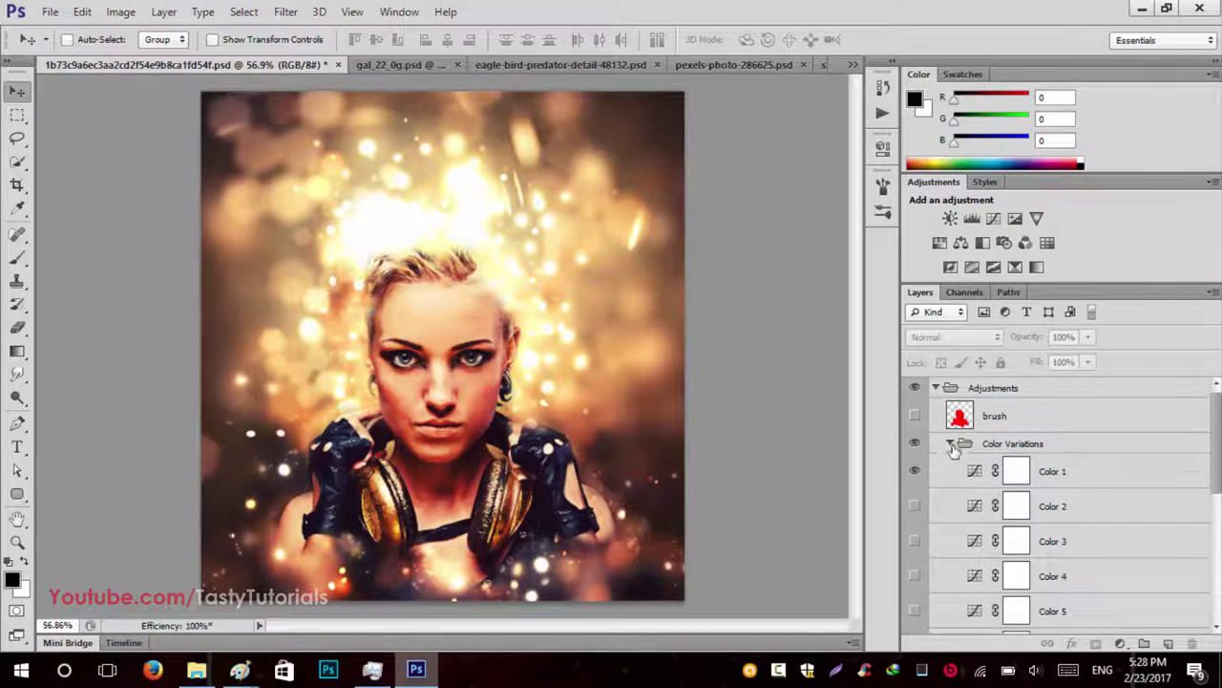
{"action": "left_click", "coordinate": [952, 443]}
Preview the portrait with the Add Contrast layer switched on and off, and with the collapsed Adjustments group hidden and shown
{"action": "left_click", "coordinate": [915, 471]}
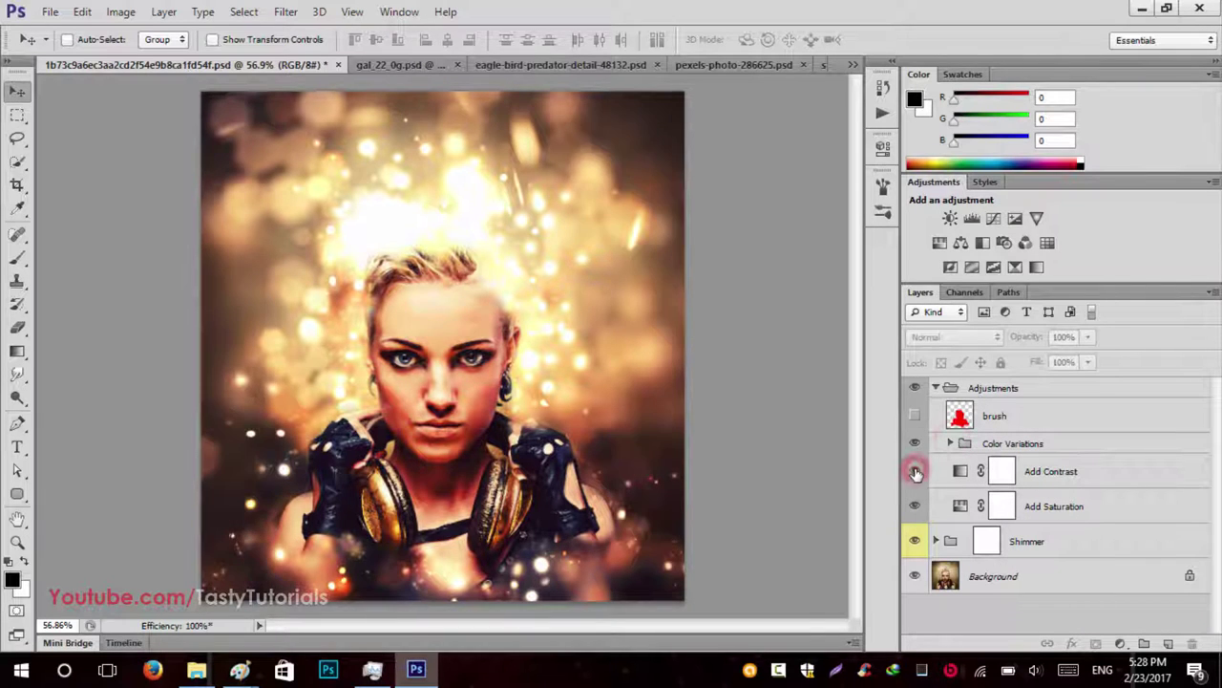
{"action": "left_click", "coordinate": [915, 471]}
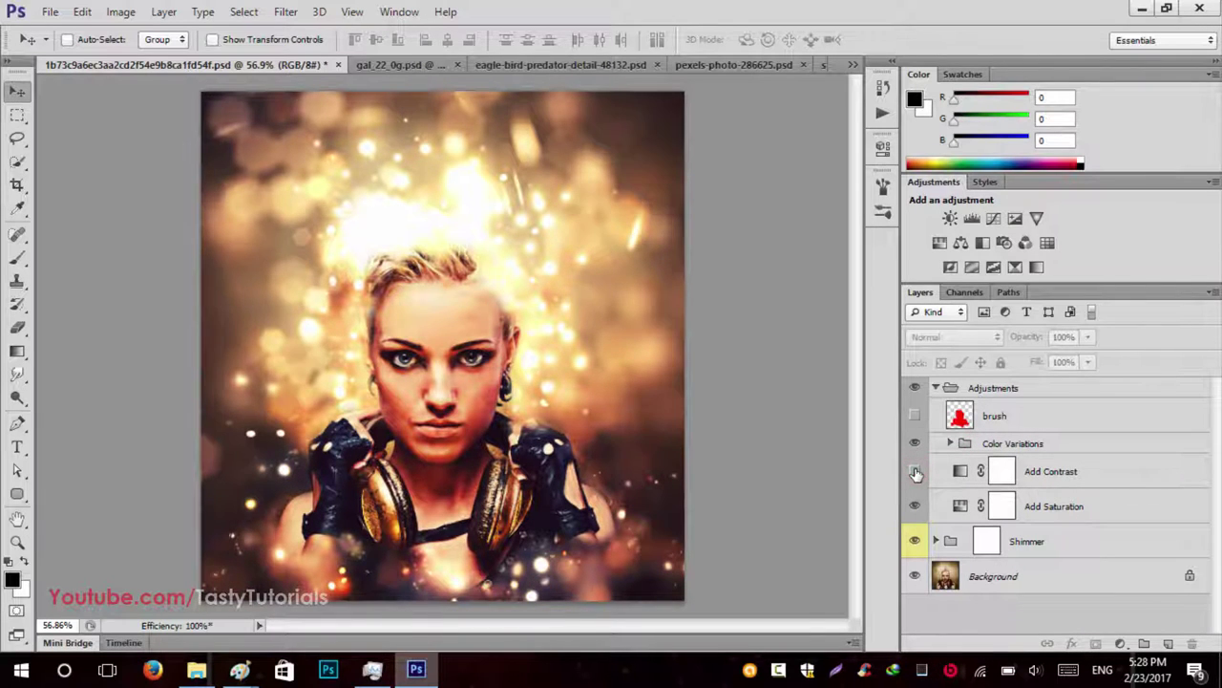
{"action": "left_click", "coordinate": [934, 387]}
{"action": "left_click", "coordinate": [914, 389]}
{"action": "left_click", "coordinate": [914, 390]}
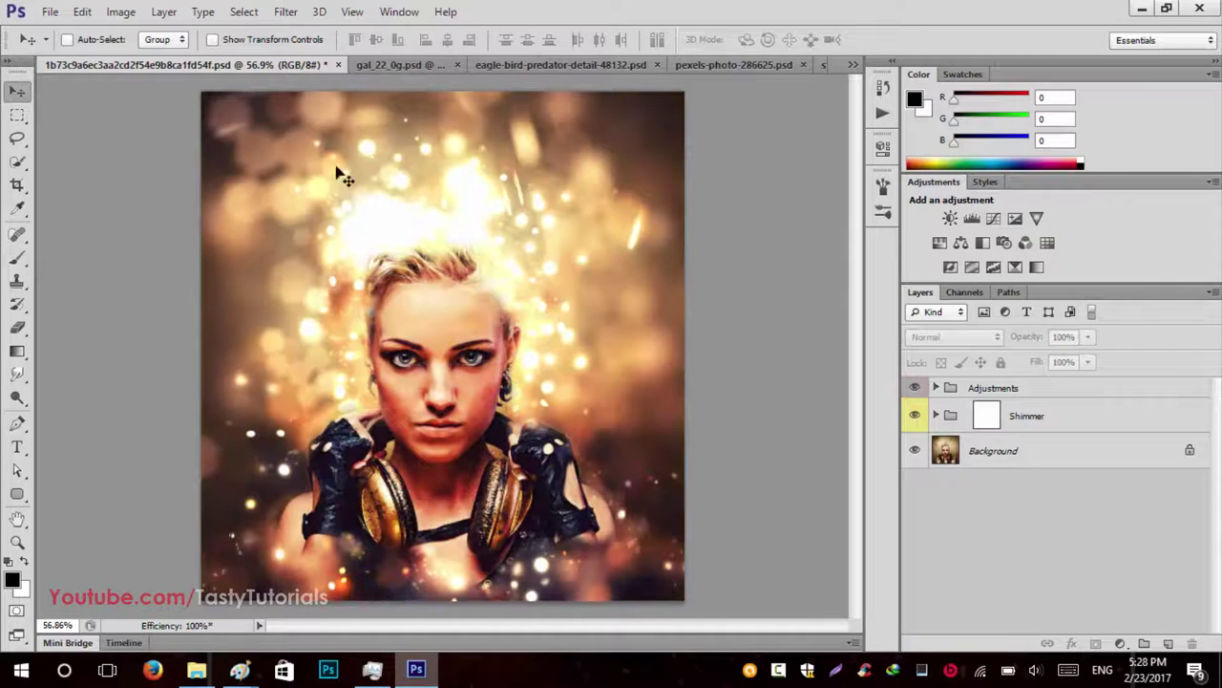
Switch to gal_22_0g.psd, show its Shimmer and Adjustments groups, and compare the photo with and without Shimmer
{"action": "left_click", "coordinate": [374, 67]}
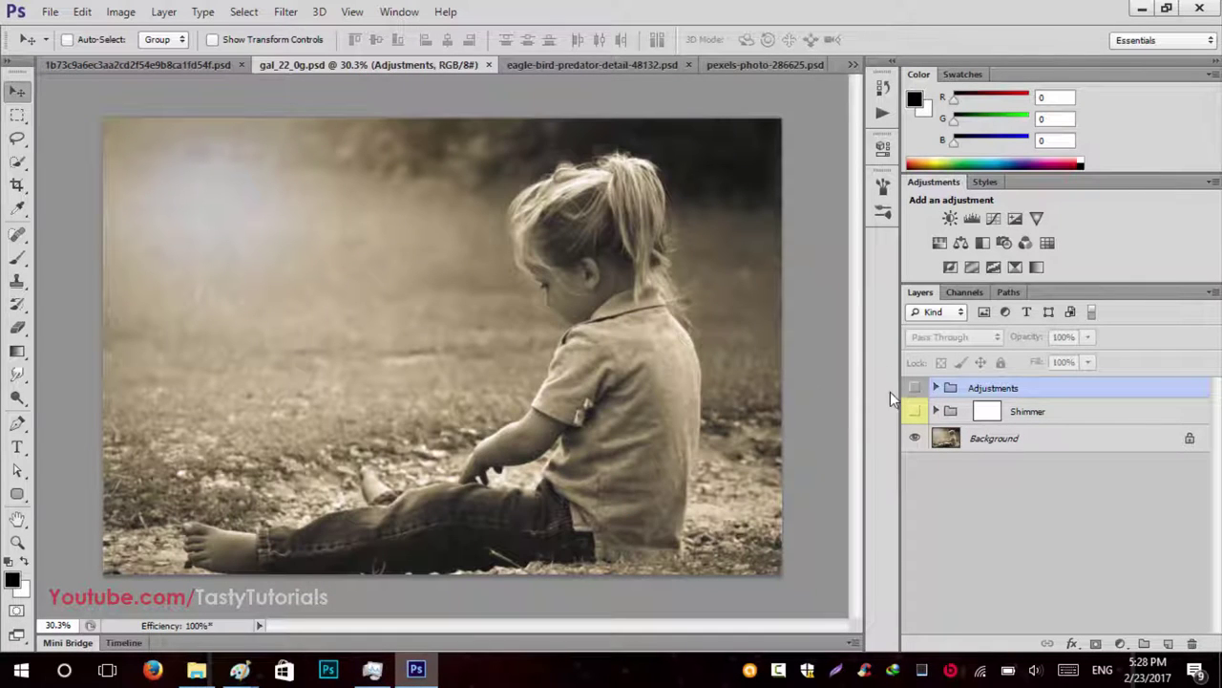
{"action": "left_click", "coordinate": [915, 414]}
{"action": "left_click", "coordinate": [914, 389]}
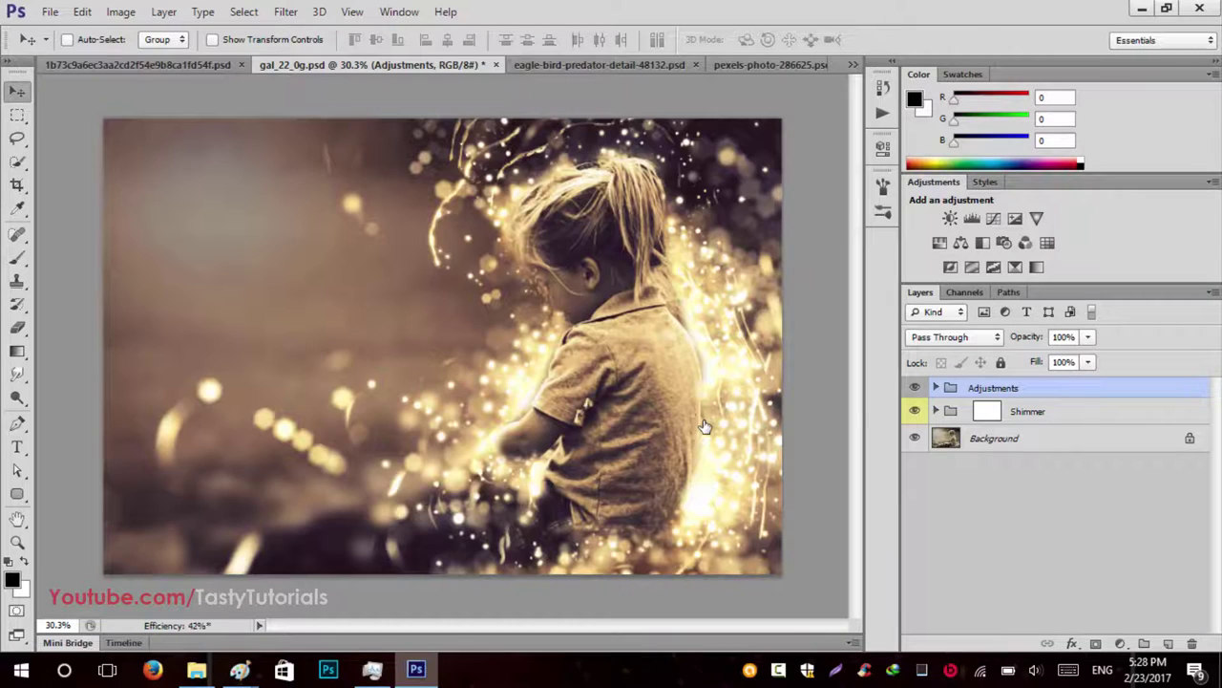
{"action": "left_click", "coordinate": [915, 412]}
{"action": "left_click", "coordinate": [915, 412]}
Expand the Shimmer group and compare the image with its Photo group hidden and shown
{"action": "left_click", "coordinate": [938, 412]}
{"action": "key", "text": "ctrl+minus"}
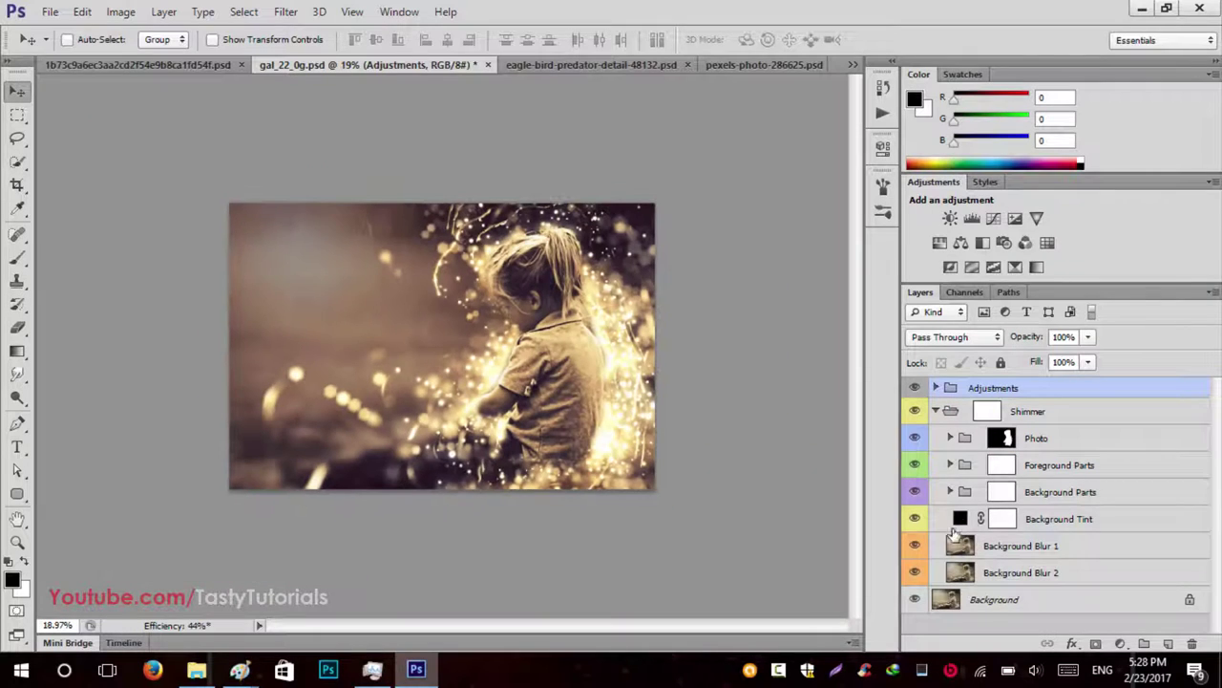
{"action": "left_click", "coordinate": [1062, 438]}
{"action": "left_click", "coordinate": [915, 438]}
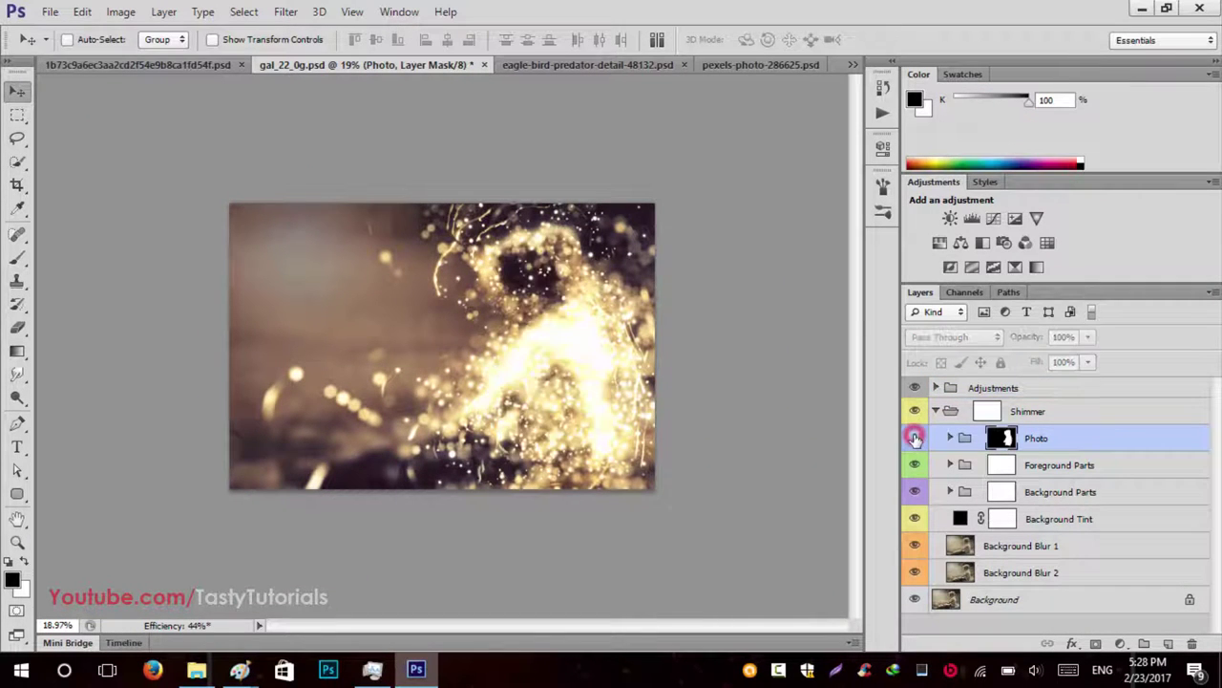
{"action": "left_click", "coordinate": [914, 438]}
{"action": "left_click", "coordinate": [915, 437]}
{"action": "left_click", "coordinate": [915, 437]}
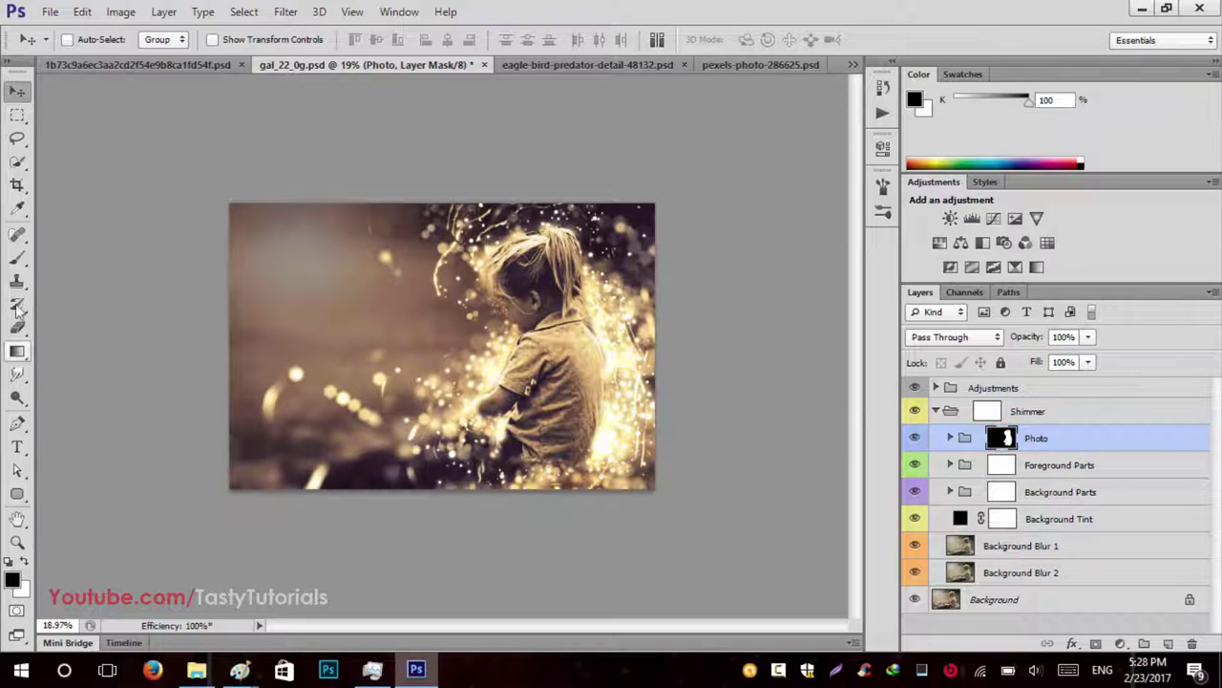
Paint white on the Photo group's mask with a 175 px brush around the girl's lap and back
{"action": "left_click", "coordinate": [17, 260]}
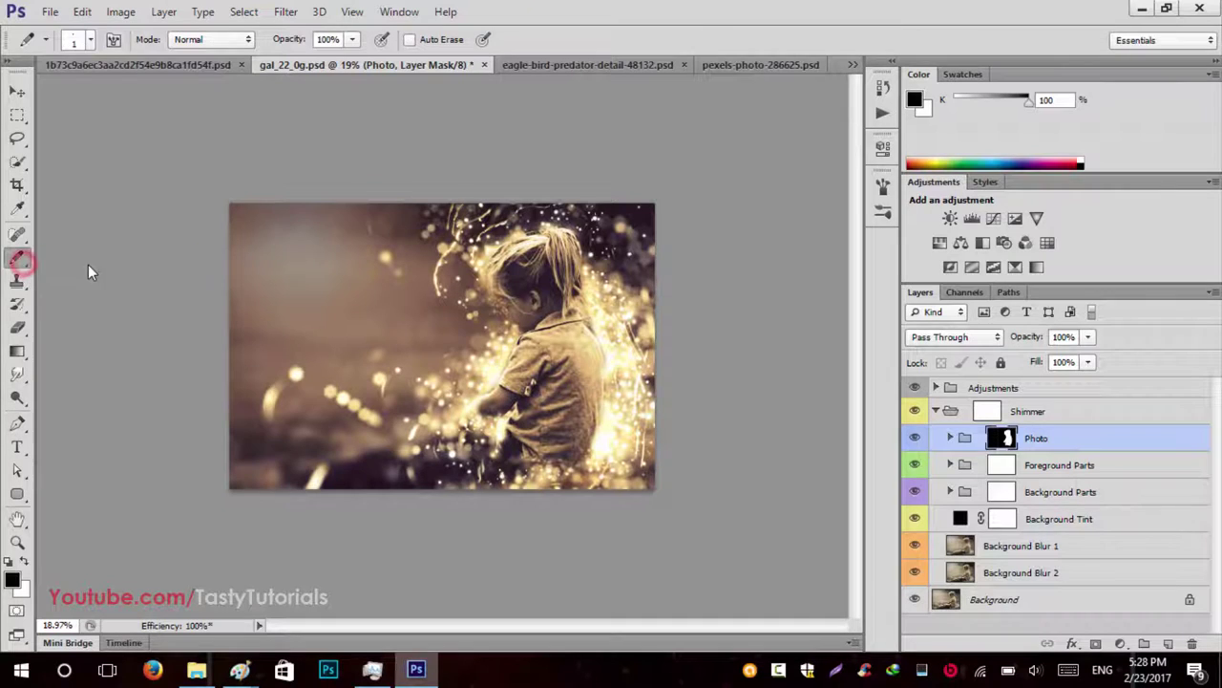
{"action": "left_click", "coordinate": [24, 560]}
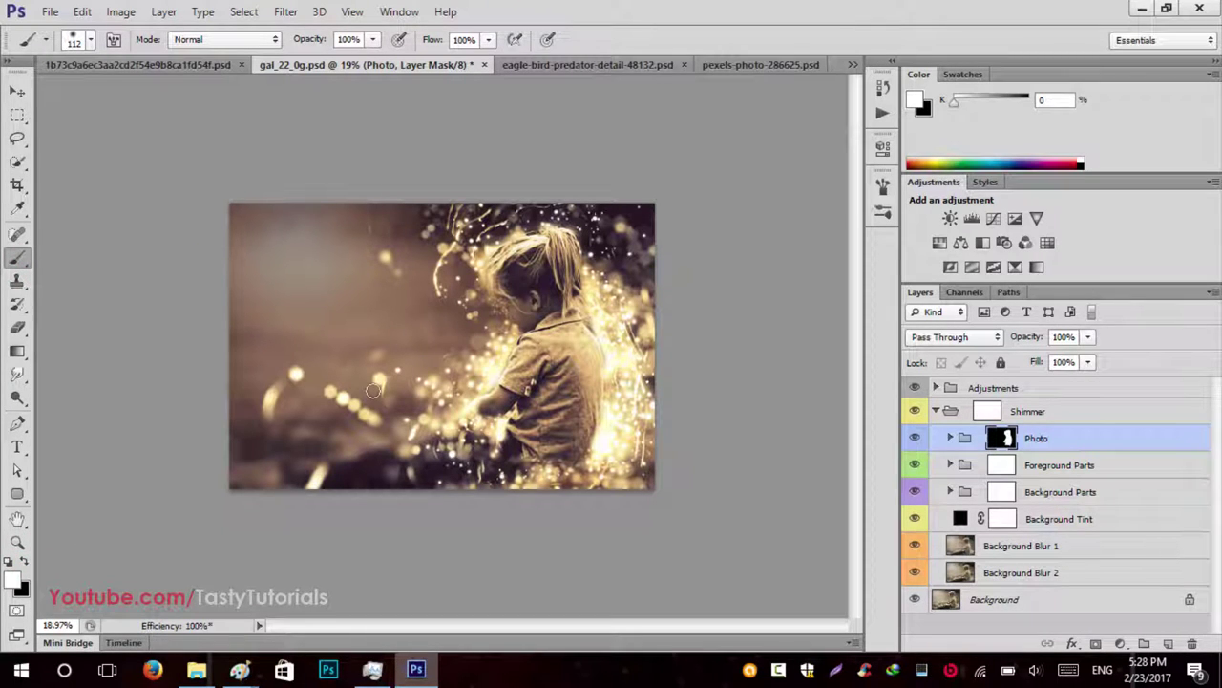
{"action": "left_click_drag", "start_coordinate": [478, 429], "coordinate": [456, 449]}
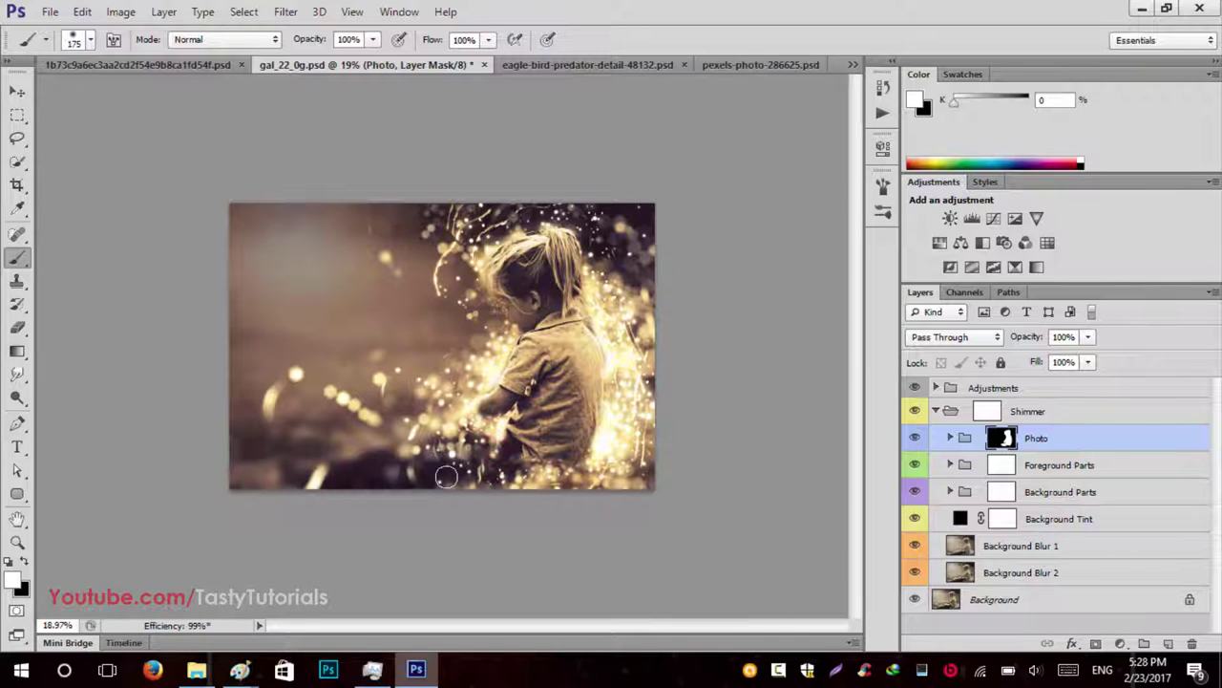
{"action": "left_click", "coordinate": [595, 327]}
{"action": "left_click", "coordinate": [618, 373]}
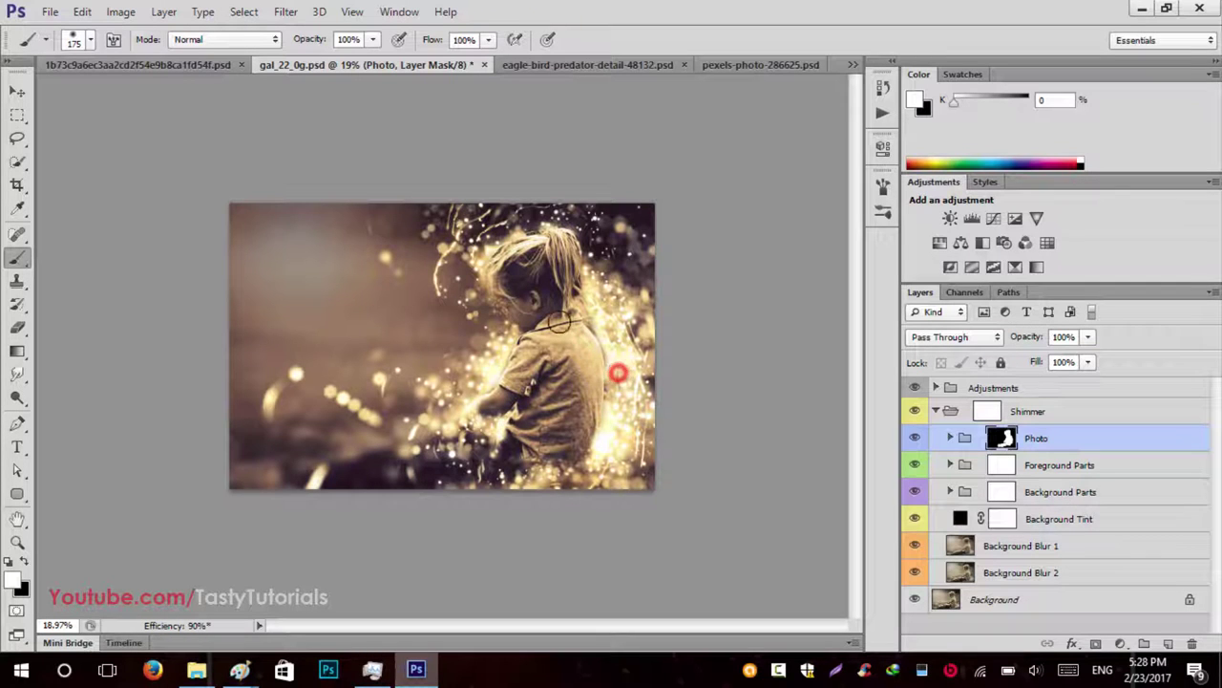
Select the Foreground Parts mask and compare the image with the Foreground Parts and Background Parts groups hidden and shown
{"action": "left_click", "coordinate": [1003, 465]}
{"action": "left_click", "coordinate": [915, 466]}
{"action": "left_click", "coordinate": [915, 465]}
{"action": "left_click", "coordinate": [915, 465]}
{"action": "left_click", "coordinate": [914, 492]}
{"action": "left_click", "coordinate": [912, 495]}
{"action": "left_click", "coordinate": [912, 493]}
{"action": "left_click", "coordinate": [912, 493]}
{"action": "left_click", "coordinate": [915, 465]}
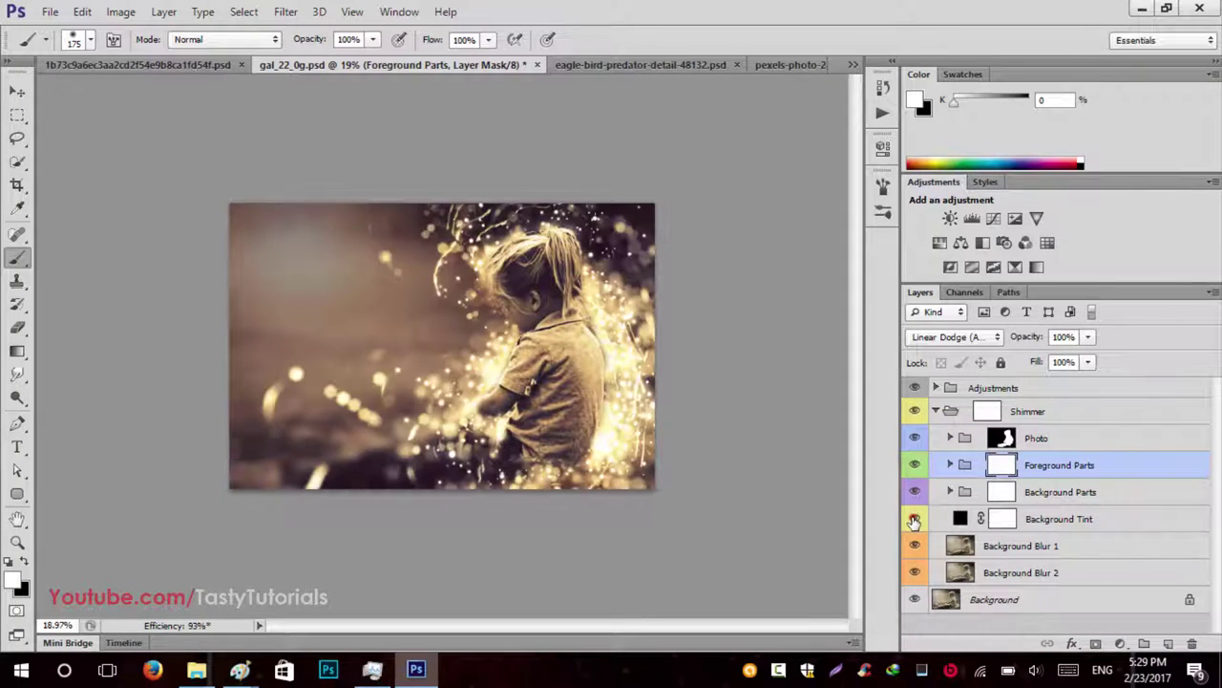
Compare the image with the Background Tint layer hidden and shown
{"action": "left_click", "coordinate": [914, 519]}
{"action": "left_click", "coordinate": [914, 519]}
{"action": "left_click", "coordinate": [914, 520]}
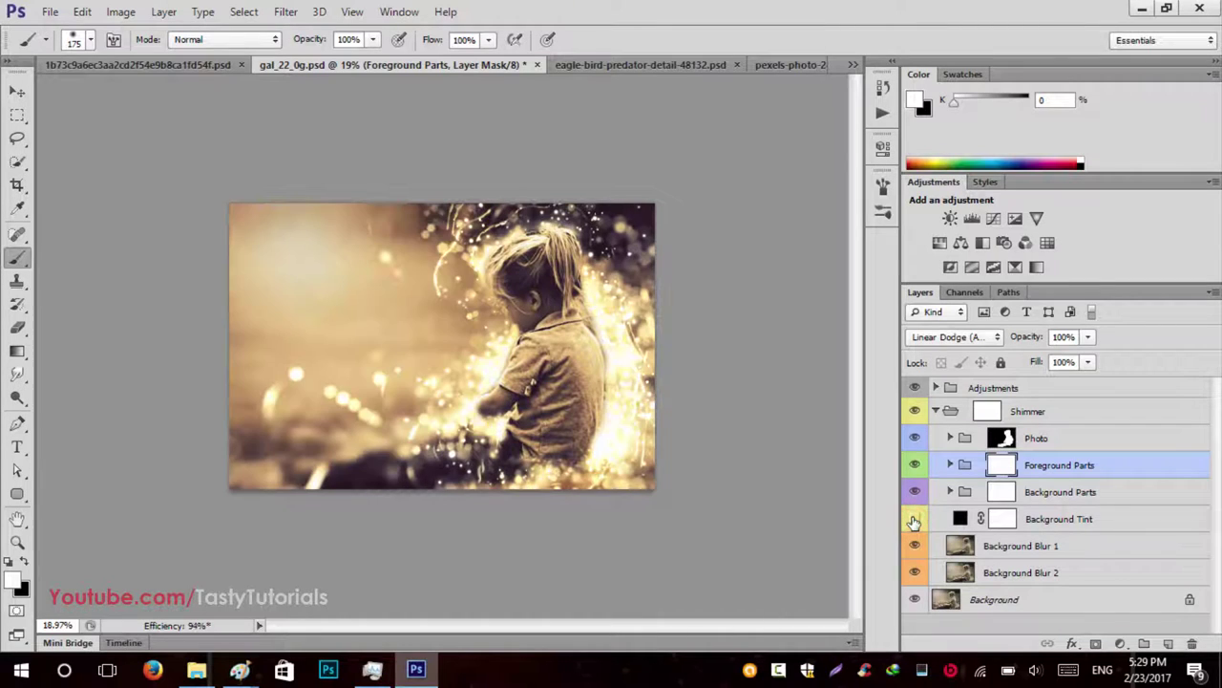
{"action": "left_click", "coordinate": [914, 520]}
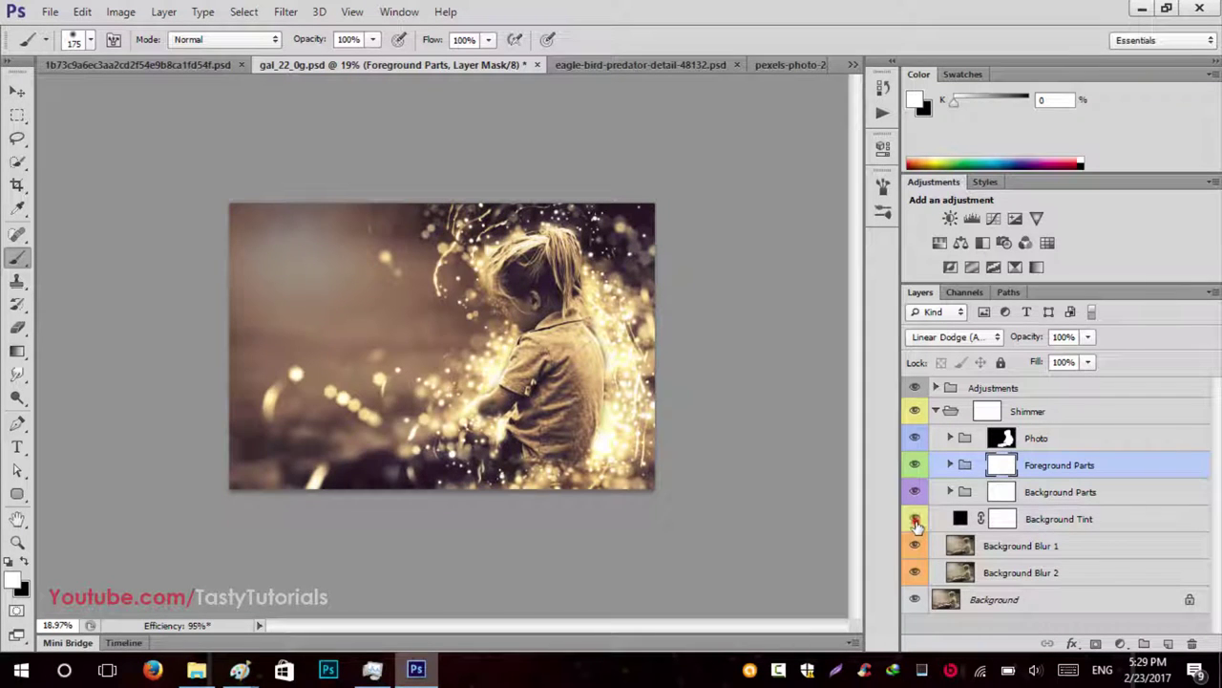
{"action": "left_click", "coordinate": [916, 523]}
{"action": "left_click", "coordinate": [915, 521]}
{"action": "left_click", "coordinate": [915, 522]}
{"action": "left_click", "coordinate": [915, 522]}
Compare the image with the Background Blur 1 and Background Blur 2 layers hidden and shown, leaving both visible
{"action": "left_click", "coordinate": [914, 546]}
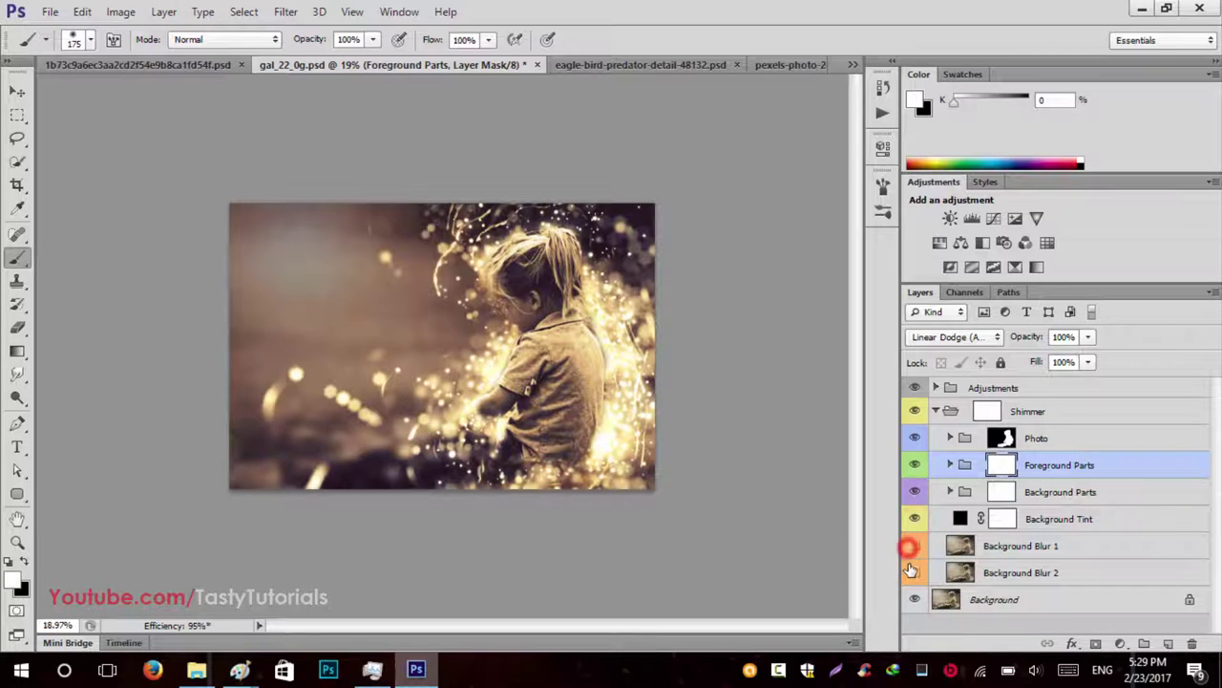
{"action": "left_click", "coordinate": [912, 572]}
{"action": "left_click", "coordinate": [915, 546]}
{"action": "left_click", "coordinate": [915, 546]}
{"action": "left_click", "coordinate": [915, 546]}
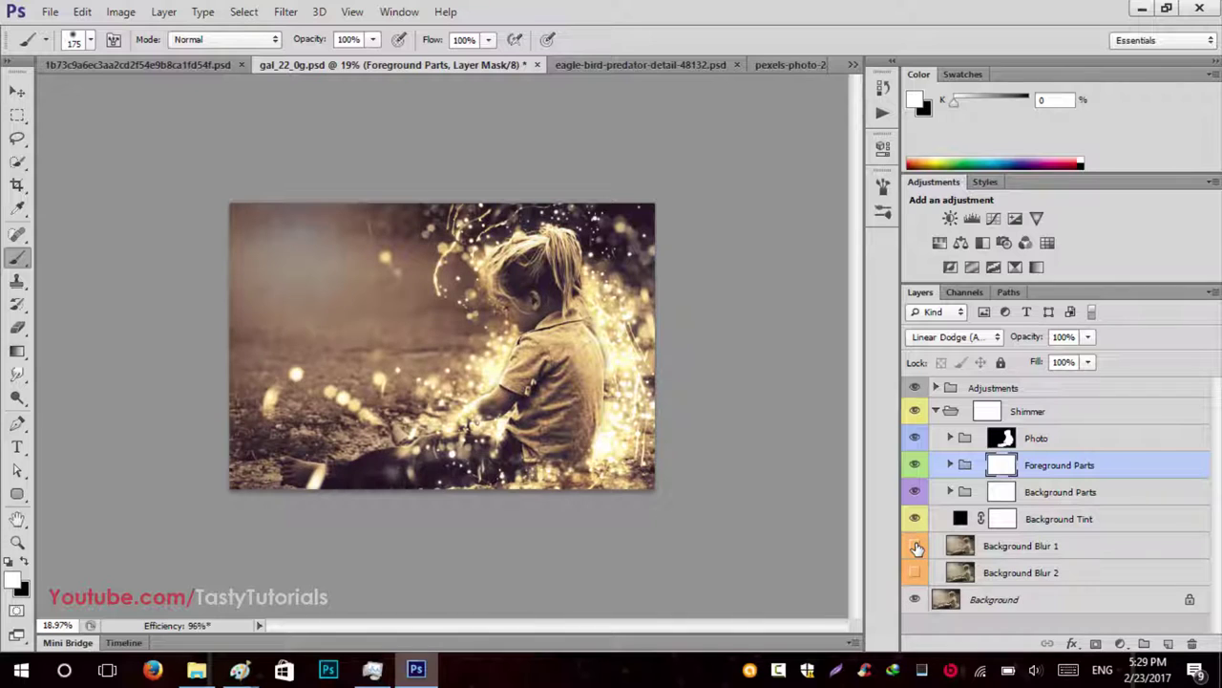
{"action": "left_click", "coordinate": [915, 546]}
{"action": "left_click", "coordinate": [912, 570]}
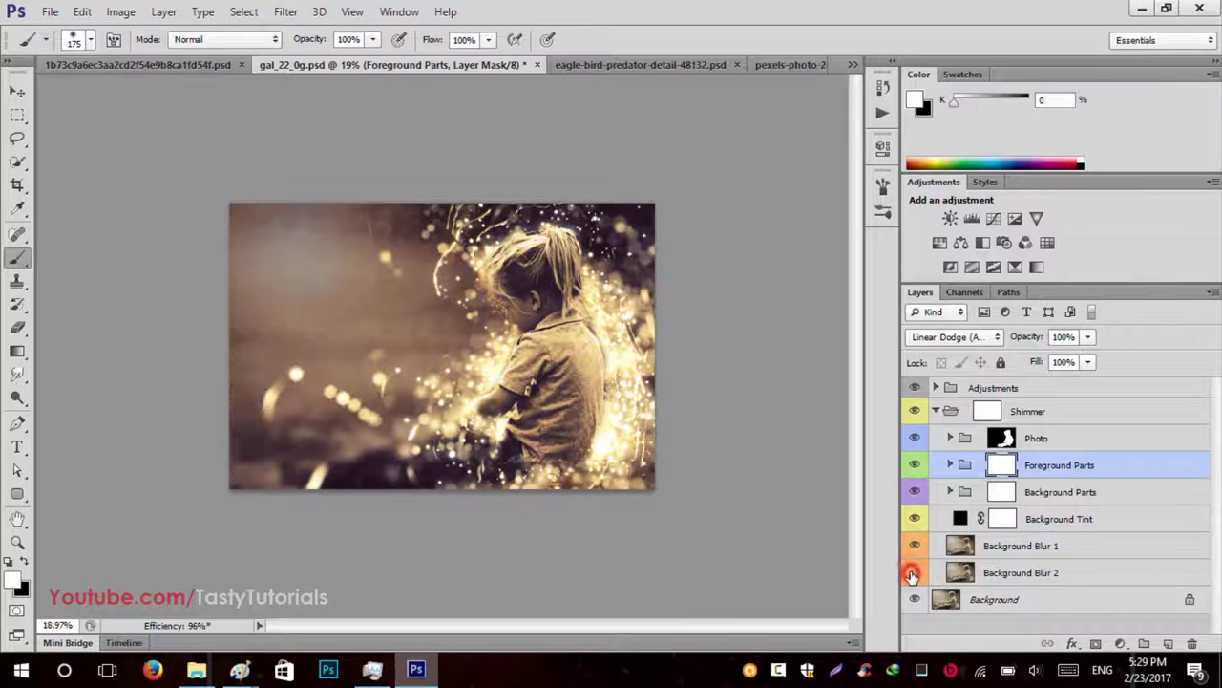
Collapse the Shimmer group and close gal_22_0g.psd without saving its changes
{"action": "left_click", "coordinate": [951, 411]}
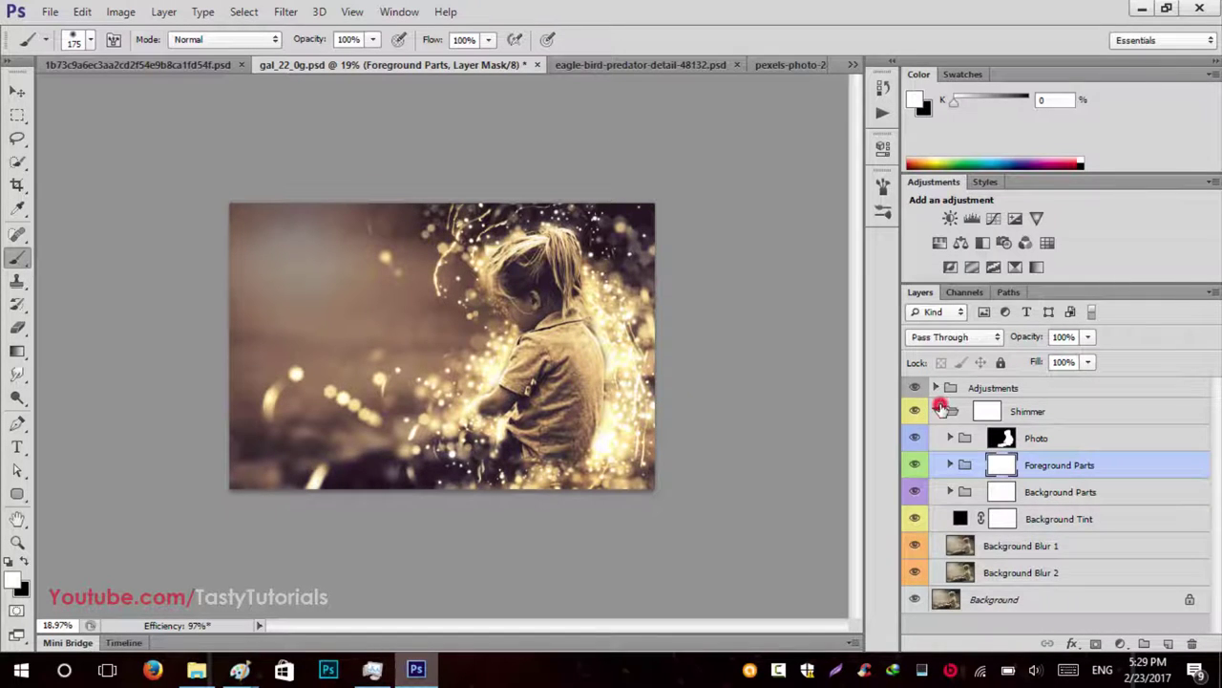
{"action": "left_click", "coordinate": [936, 410]}
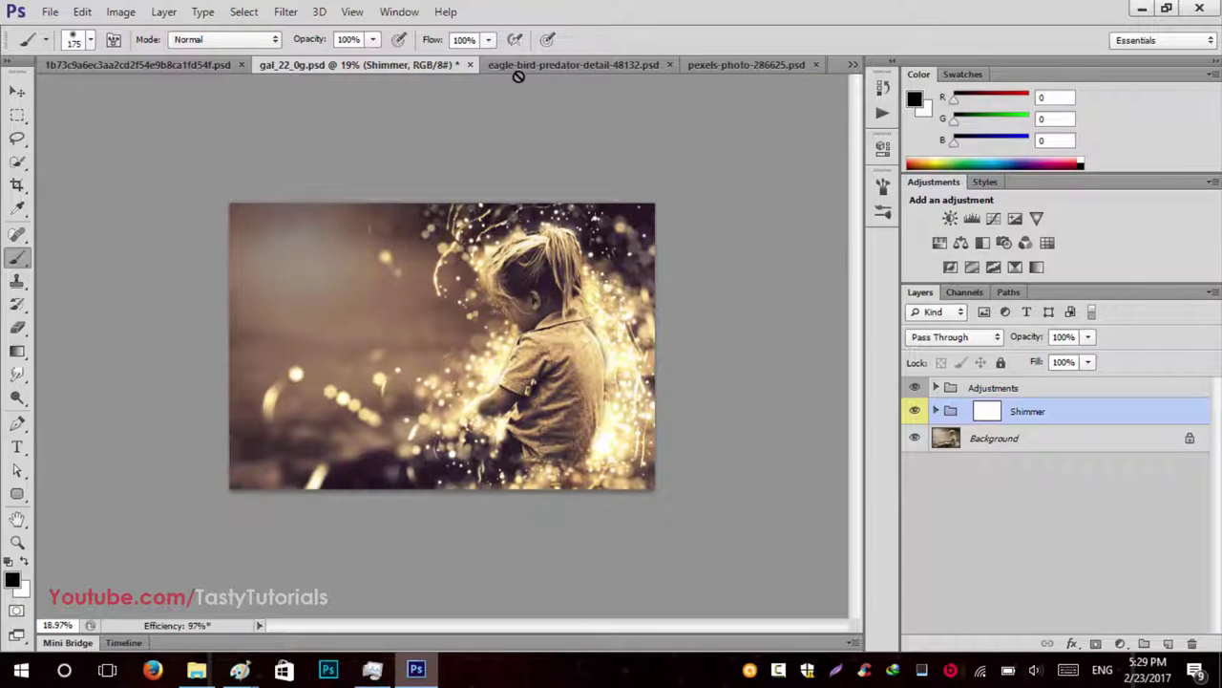
{"action": "left_click", "coordinate": [470, 65]}
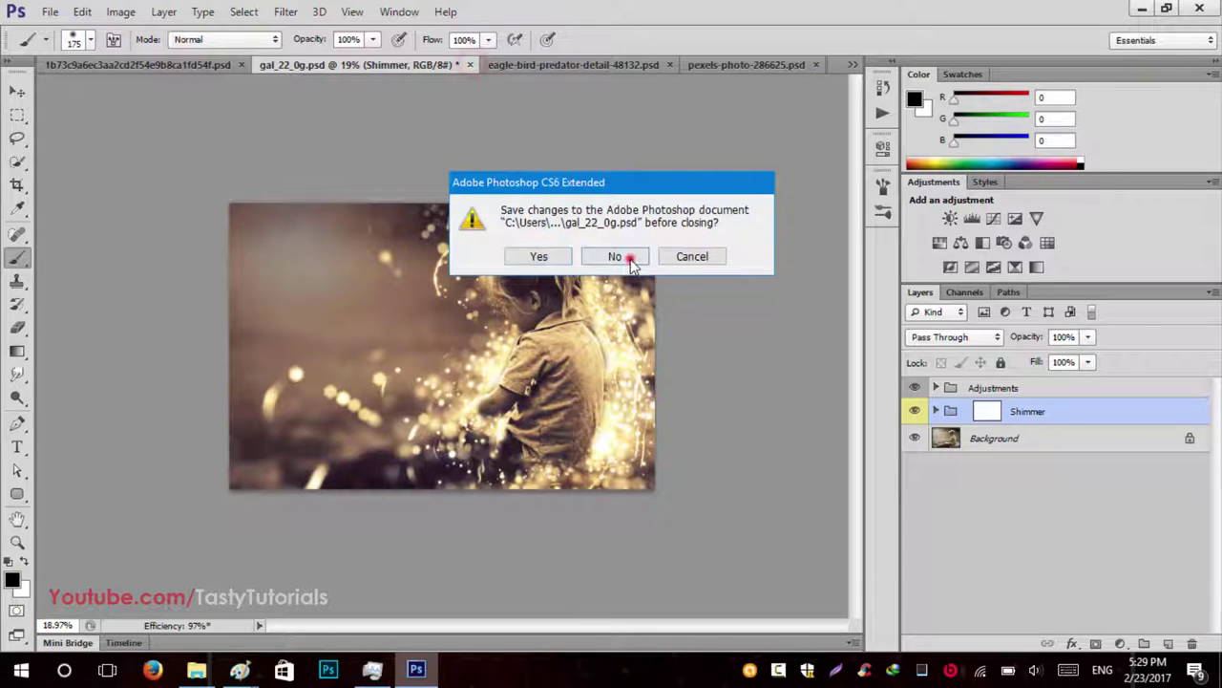
{"action": "left_click", "coordinate": [623, 256]}
Show the Shimmer and Adjustments groups in the eagle document, with the Move tool active
{"action": "left_click", "coordinate": [425, 65]}
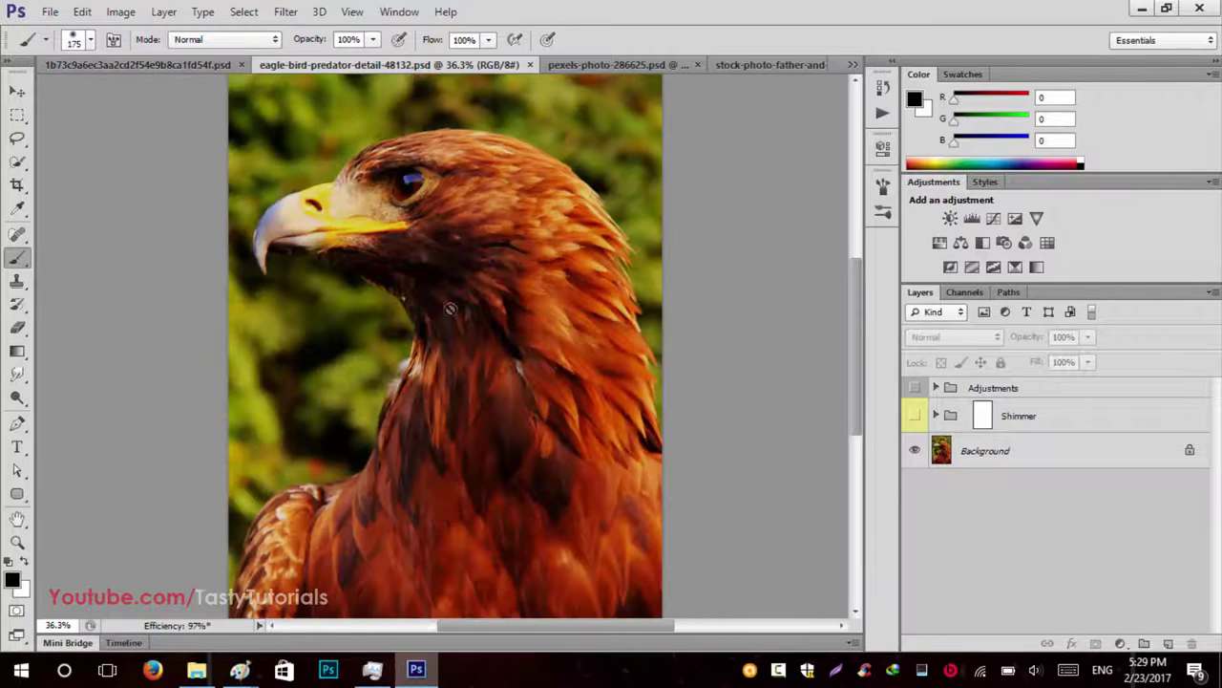
{"action": "key", "text": "ctrl+0"}
{"action": "left_click", "coordinate": [17, 90]}
{"action": "scroll", "coordinate": [377, 345], "scroll_direction": "down", "scroll_amount": 1}
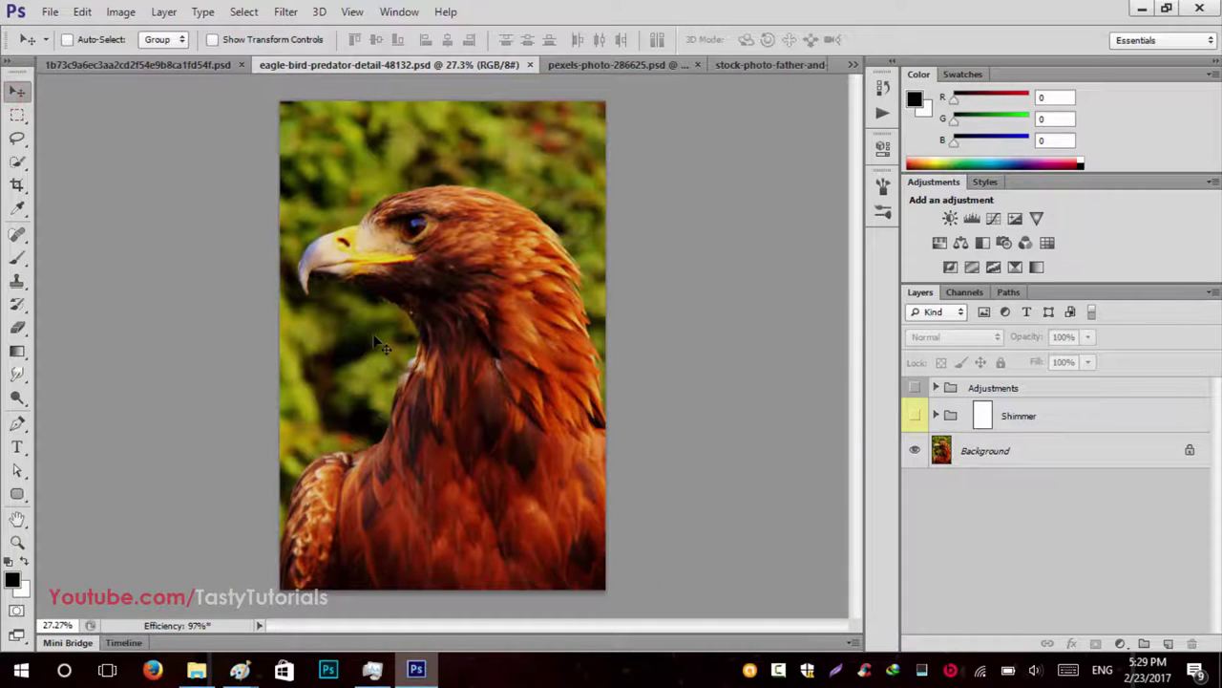
{"action": "left_click_drag", "start_coordinate": [915, 418], "coordinate": [915, 388]}
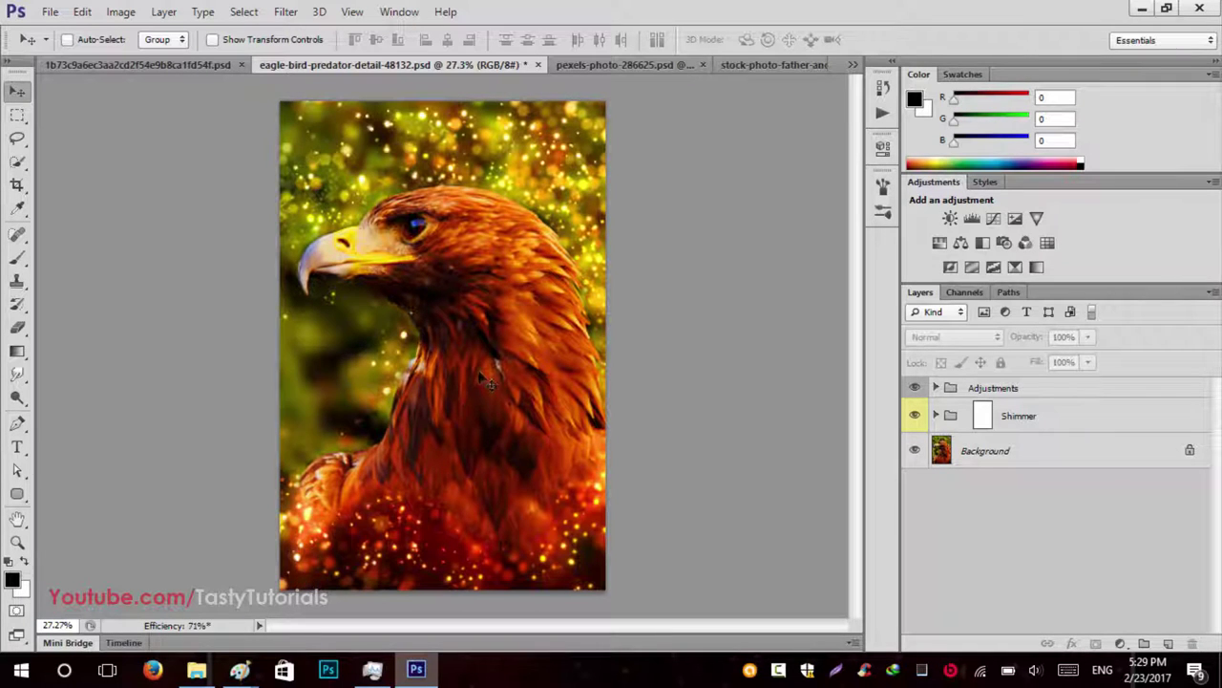
Compare the eagle image with the Adjustments and Shimmer groups hidden and shown
{"action": "left_click", "coordinate": [913, 388]}
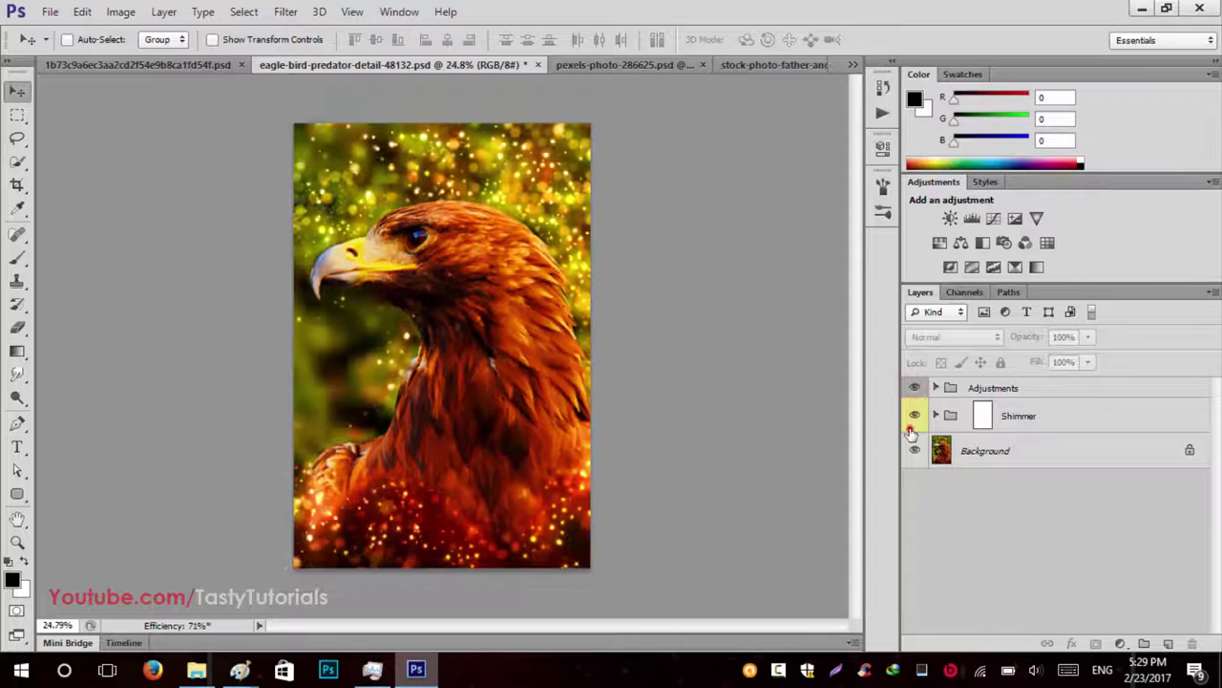
{"action": "left_click", "coordinate": [914, 418]}
{"action": "left_click", "coordinate": [914, 417]}
{"action": "key", "text": "ctrl+plus"}
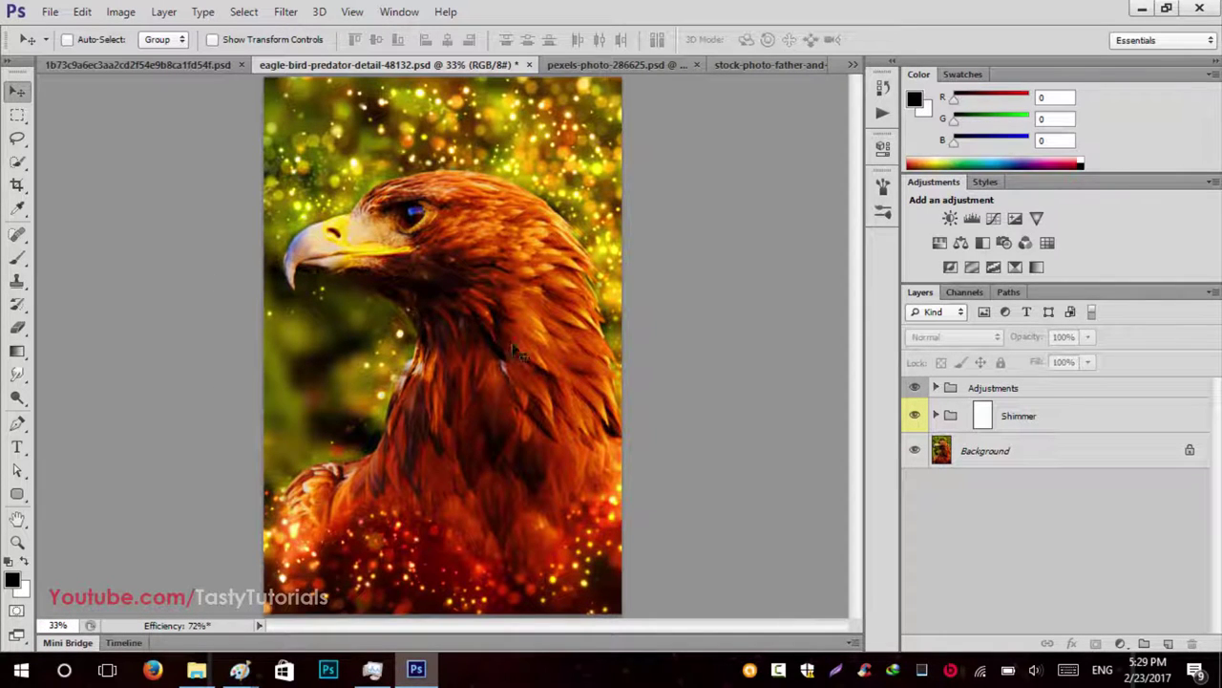
Show the Shimmer and Adjustments groups in pexels-photo-286625.psd and compare the image with the Shimmer group hidden and shown
{"action": "left_click", "coordinate": [587, 65]}
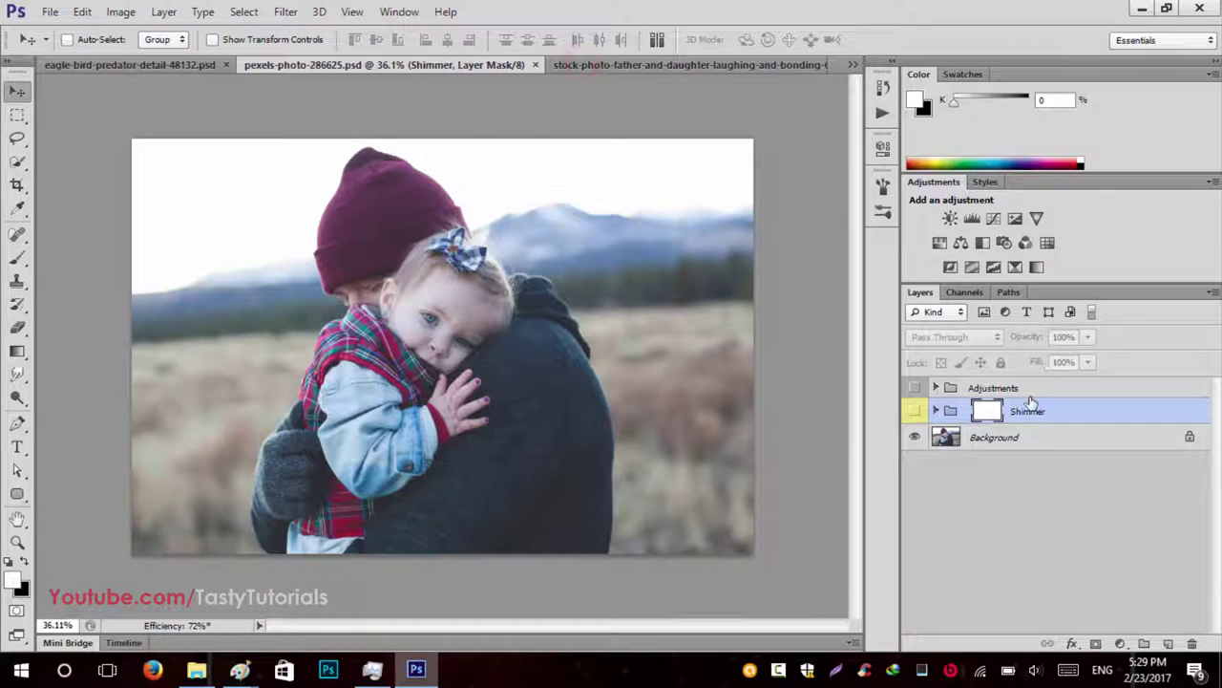
{"action": "left_click_drag", "start_coordinate": [918, 411], "coordinate": [915, 388]}
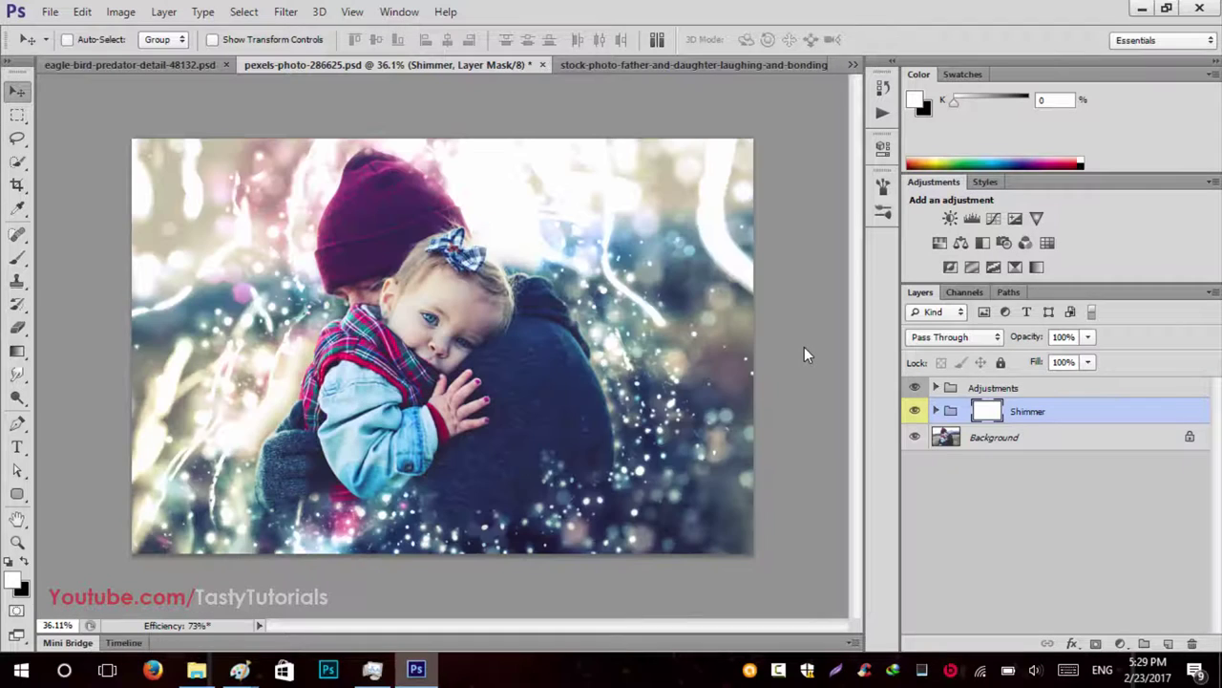
{"action": "left_click", "coordinate": [915, 410]}
{"action": "left_click", "coordinate": [915, 411]}
Switch to the father-and-daughter stock photo document and show its Shimmer and Adjustments groups
{"action": "left_click", "coordinate": [596, 64]}
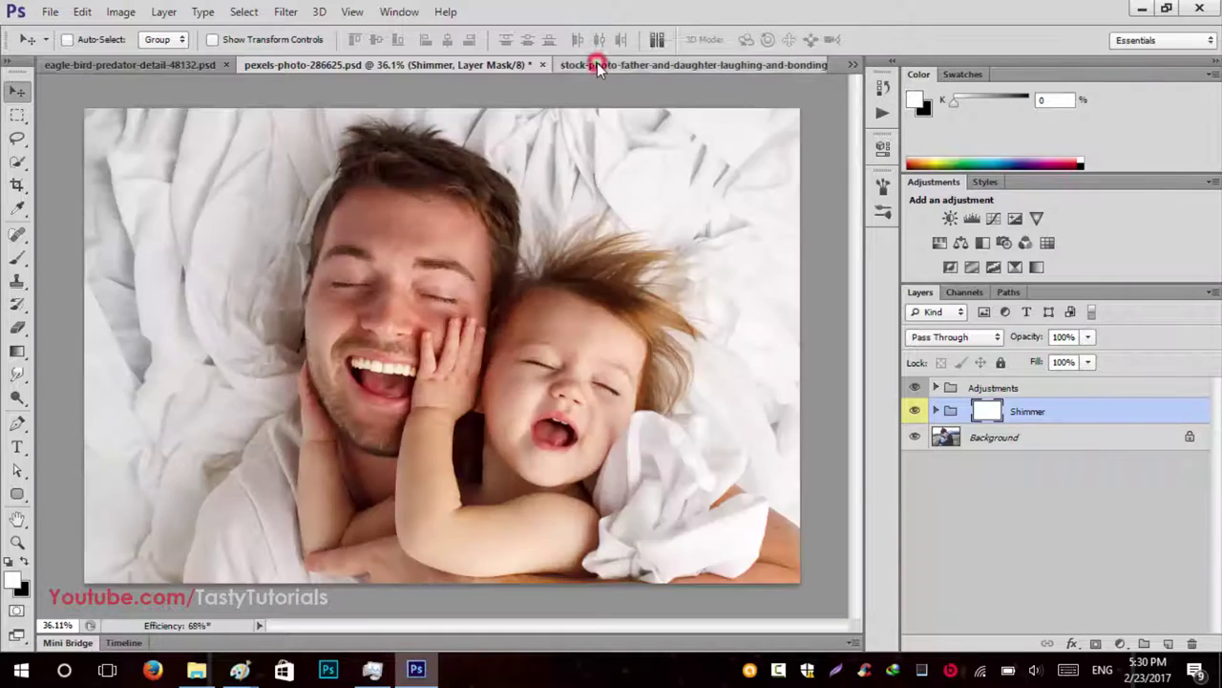
{"action": "left_click", "coordinate": [853, 65]}
{"action": "left_click", "coordinate": [853, 65]}
{"action": "left_click_drag", "start_coordinate": [915, 411], "coordinate": [915, 388]}
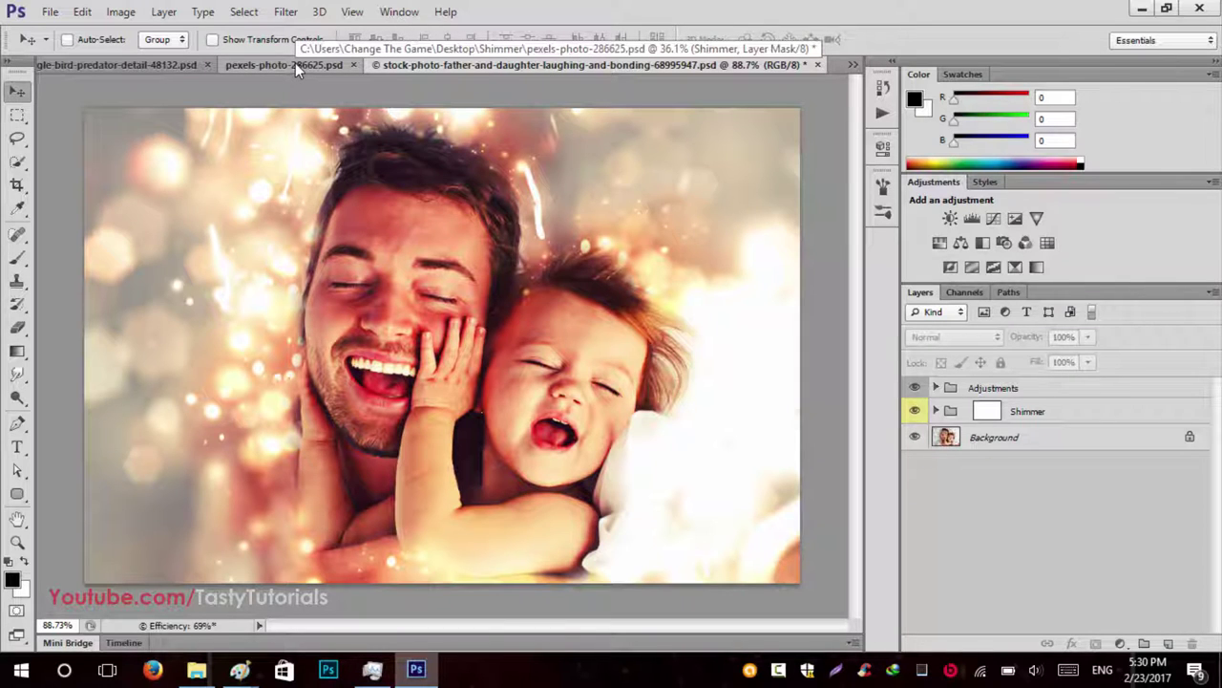
Close the father-and-daughter stock photo and the headphones portrait document without saving their changes
{"action": "left_click", "coordinate": [816, 65]}
{"action": "left_click", "coordinate": [636, 255]}
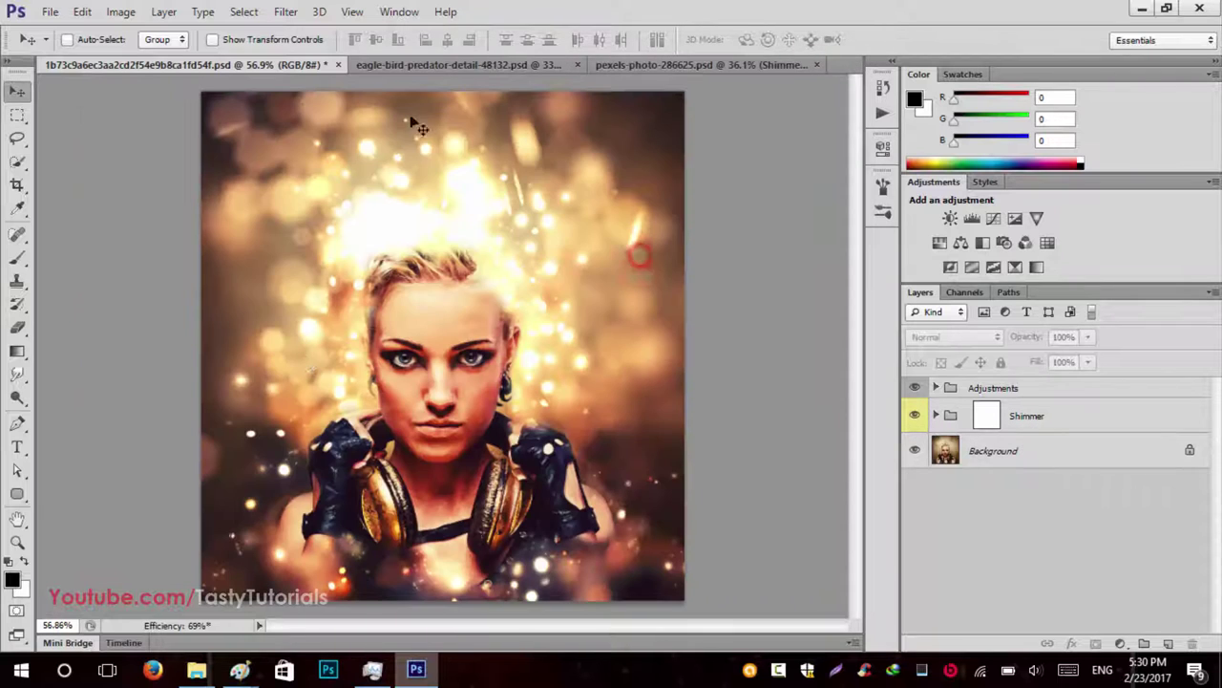
{"action": "left_click", "coordinate": [339, 65]}
{"action": "left_click", "coordinate": [611, 254]}
{"action": "left_click", "coordinate": [401, 64]}
{"action": "left_click", "coordinate": [195, 64]}
{"action": "left_click", "coordinate": [600, 257]}
Delete the Adjustments and Shimmer groups from the eagle document, leaving only the Background layer
{"action": "left_click", "coordinate": [355, 64]}
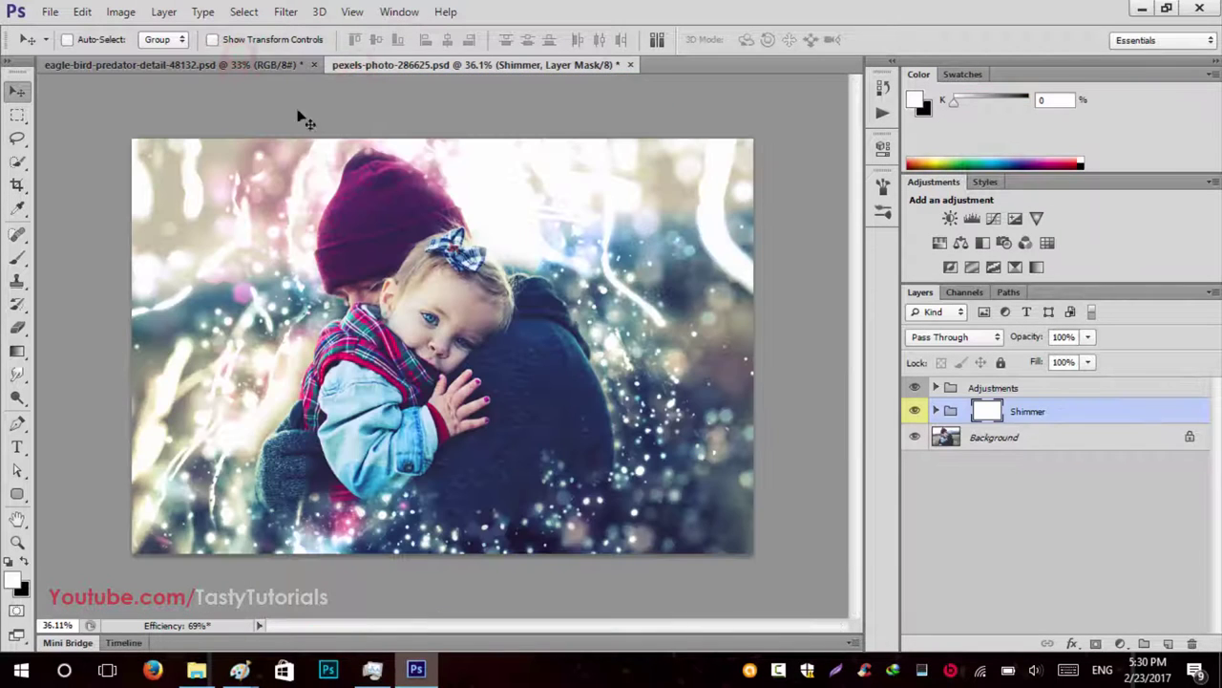
{"action": "left_click", "coordinate": [265, 65]}
{"action": "left_click", "coordinate": [1013, 391]}
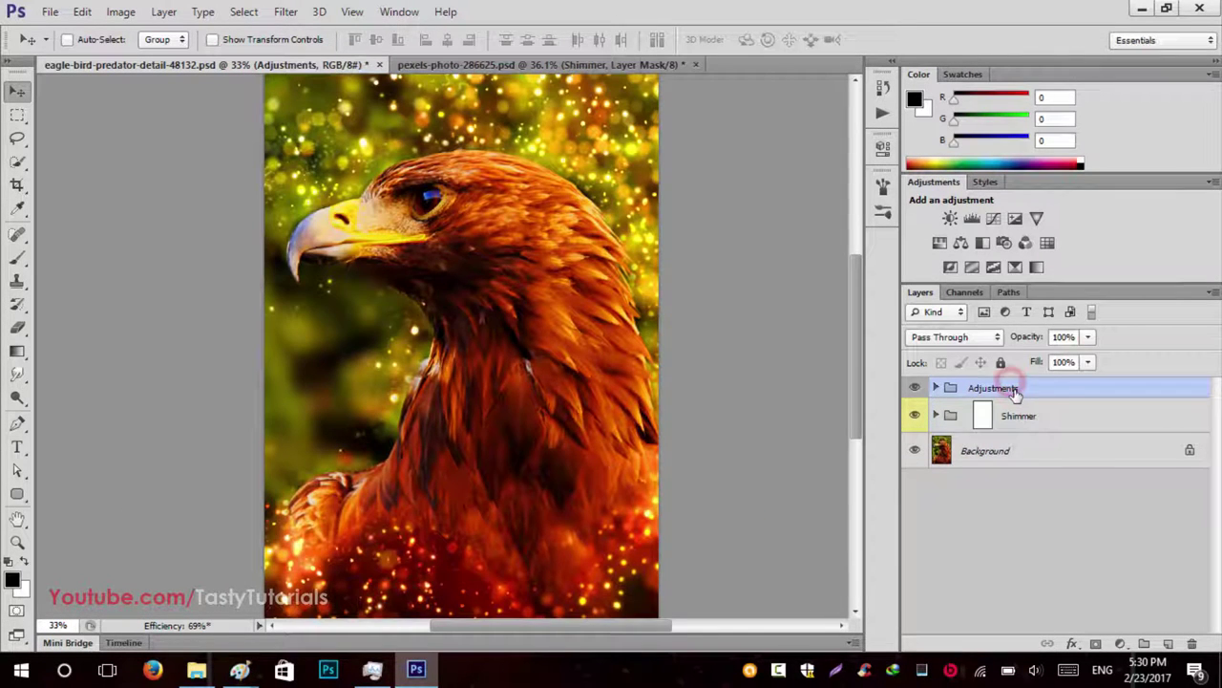
{"action": "key", "text": "Delete"}
{"action": "key", "text": "Delete"}
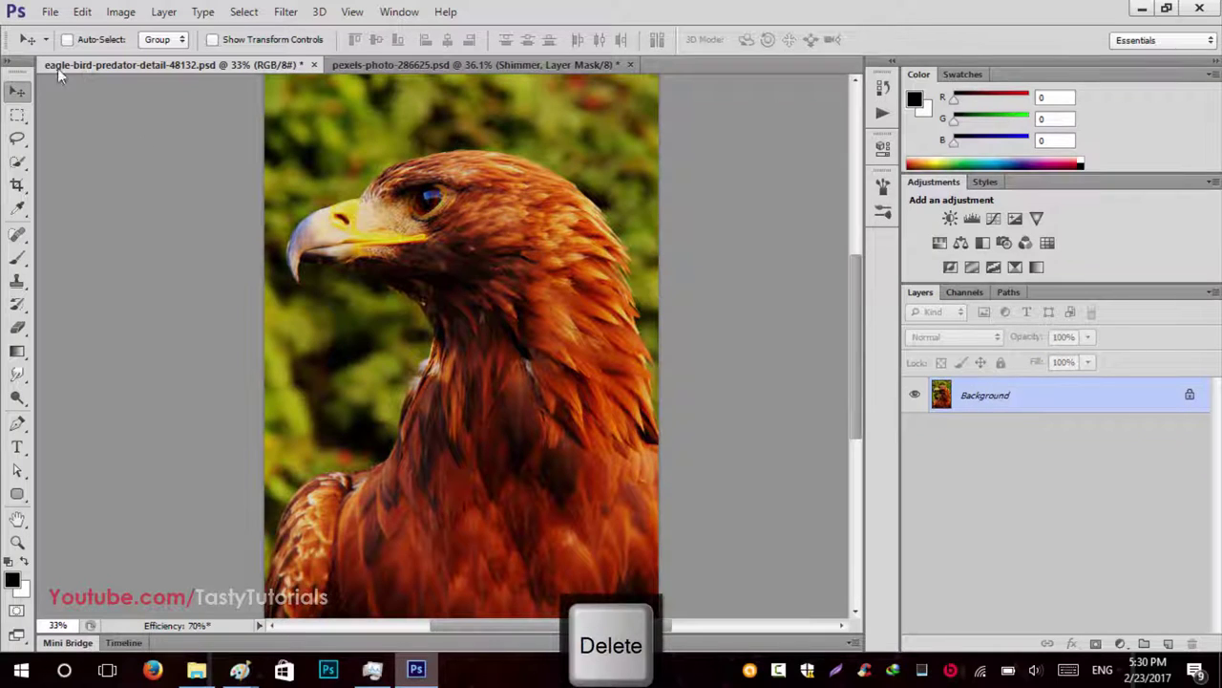
{"action": "scroll", "coordinate": [482, 275], "scroll_direction": "down", "scroll_amount": 2}
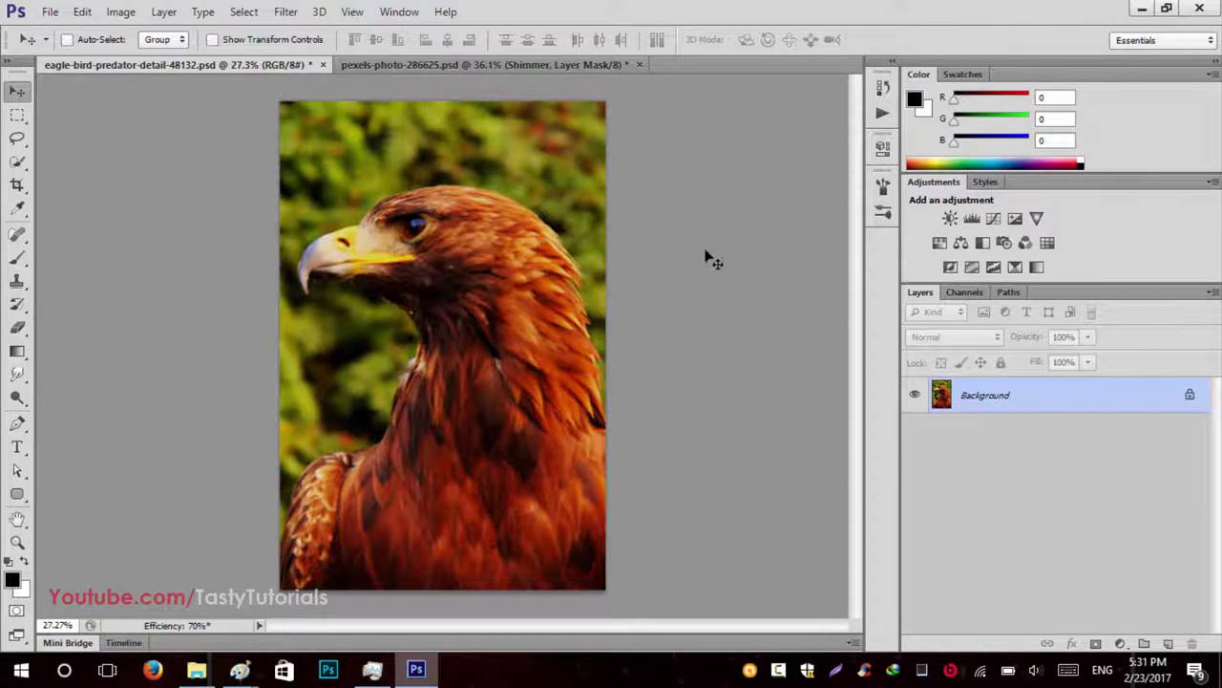
Collapse the Color and Adjustments panels, and confirm the Layers Panel Options with 'Add "copy" to Copied Layers and Groups' enabled
{"action": "double_click", "coordinate": [919, 73]}
{"action": "double_click", "coordinate": [923, 92]}
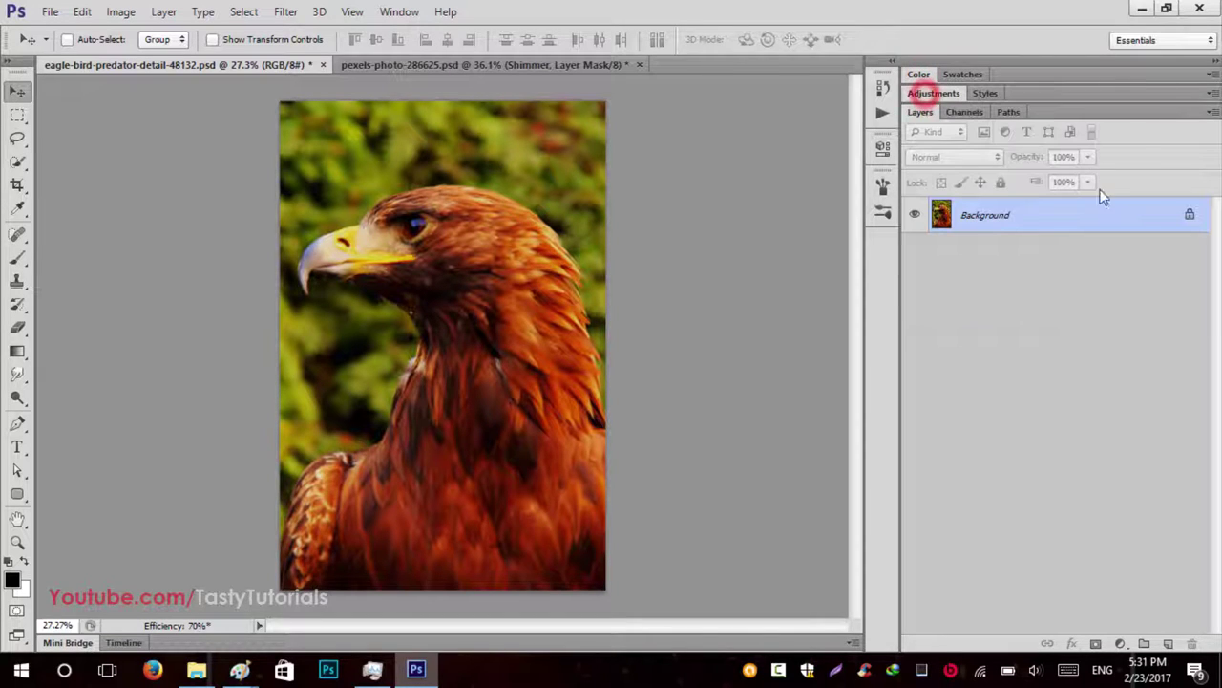
{"action": "left_click", "coordinate": [1211, 111]}
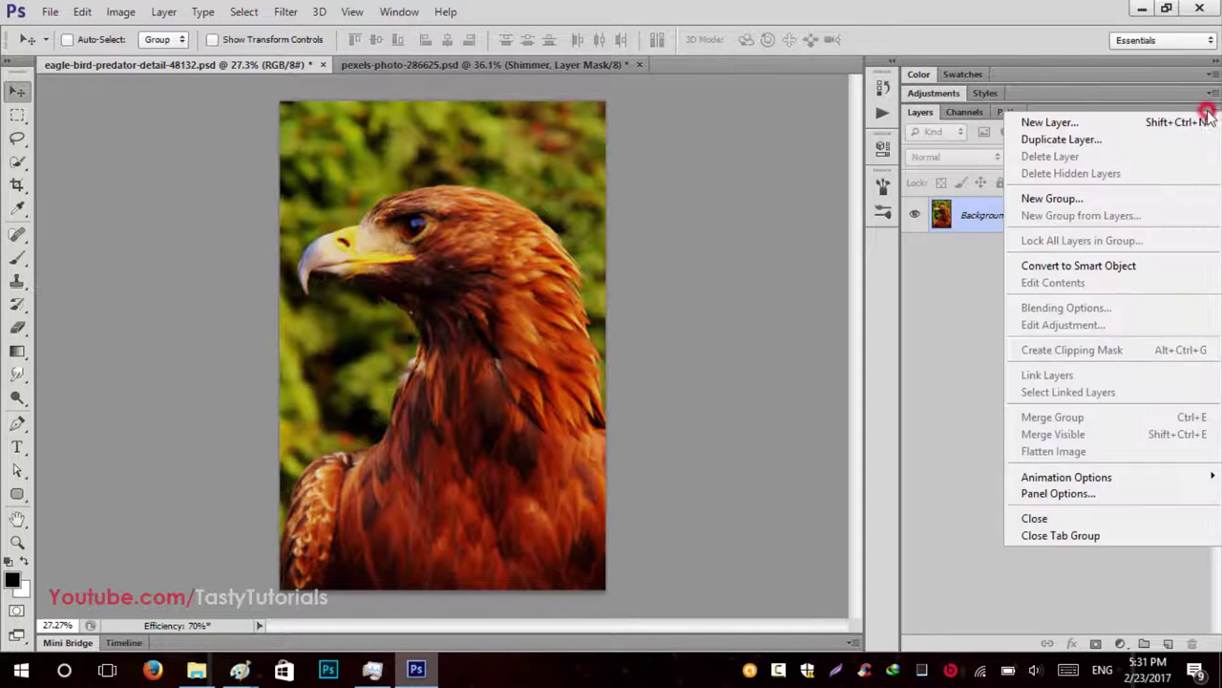
{"action": "left_click", "coordinate": [1061, 493]}
{"action": "left_click_drag", "start_coordinate": [683, 28], "coordinate": [585, 18]}
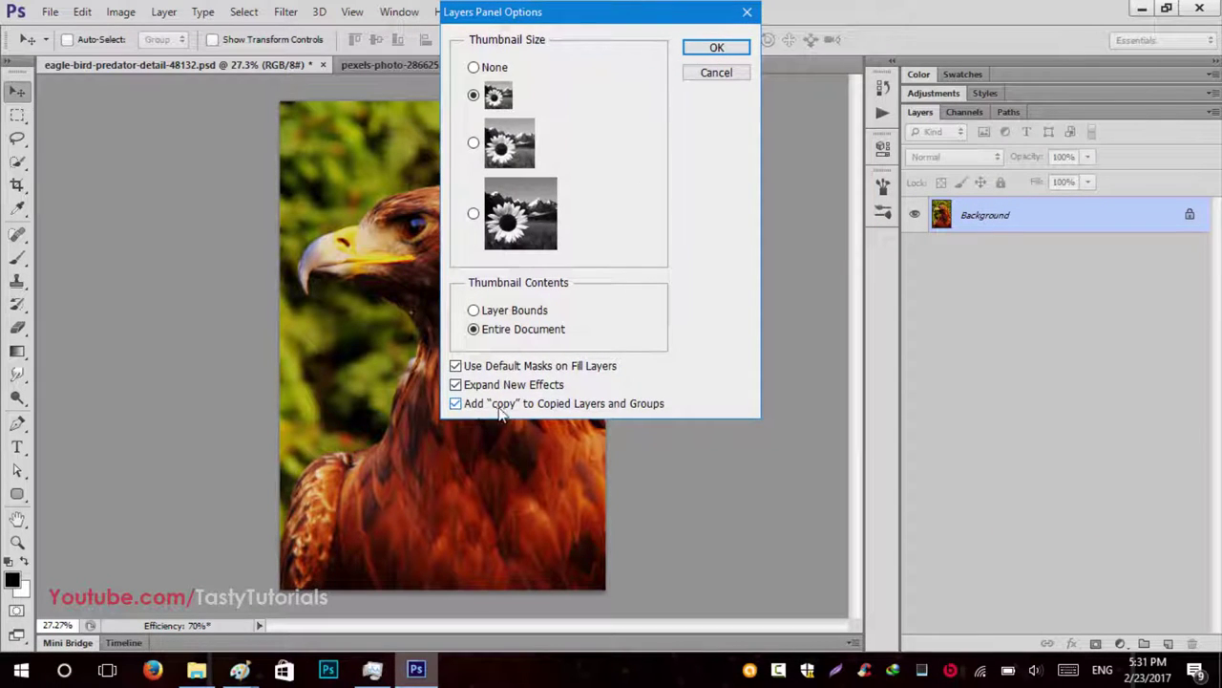
{"action": "left_click", "coordinate": [713, 47]}
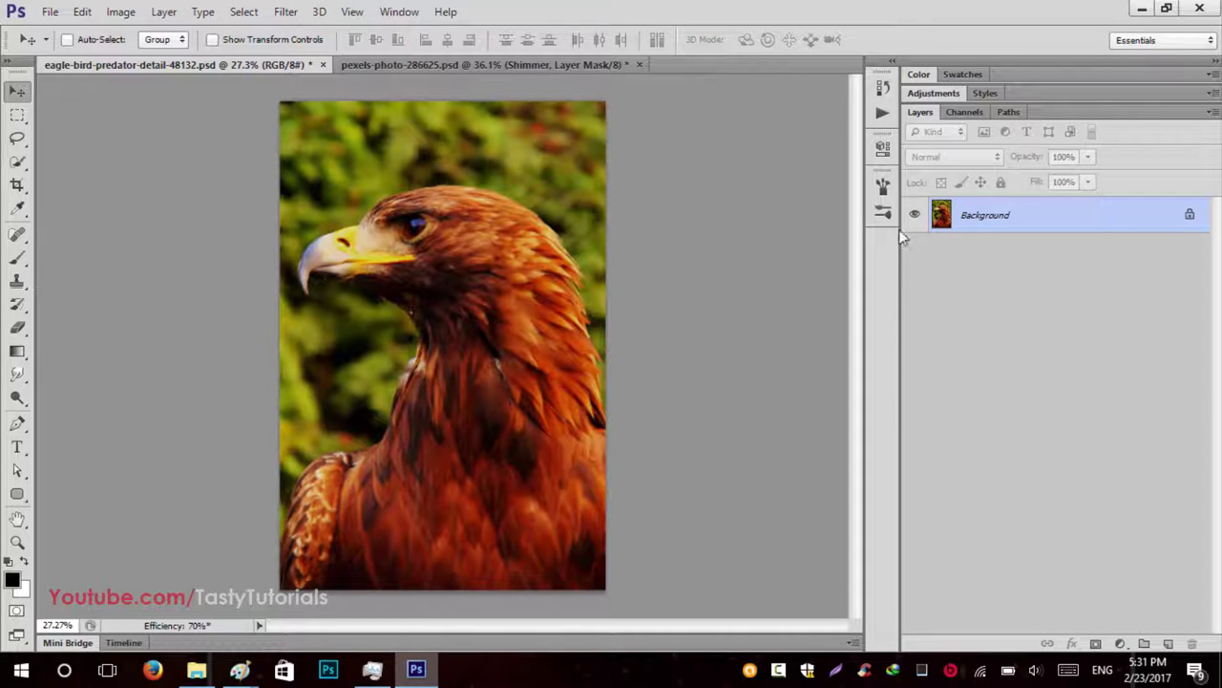
Add a new layer above the Background layer and name it brush
{"action": "left_click", "coordinate": [1165, 640]}
{"action": "double_click", "coordinate": [976, 215]}
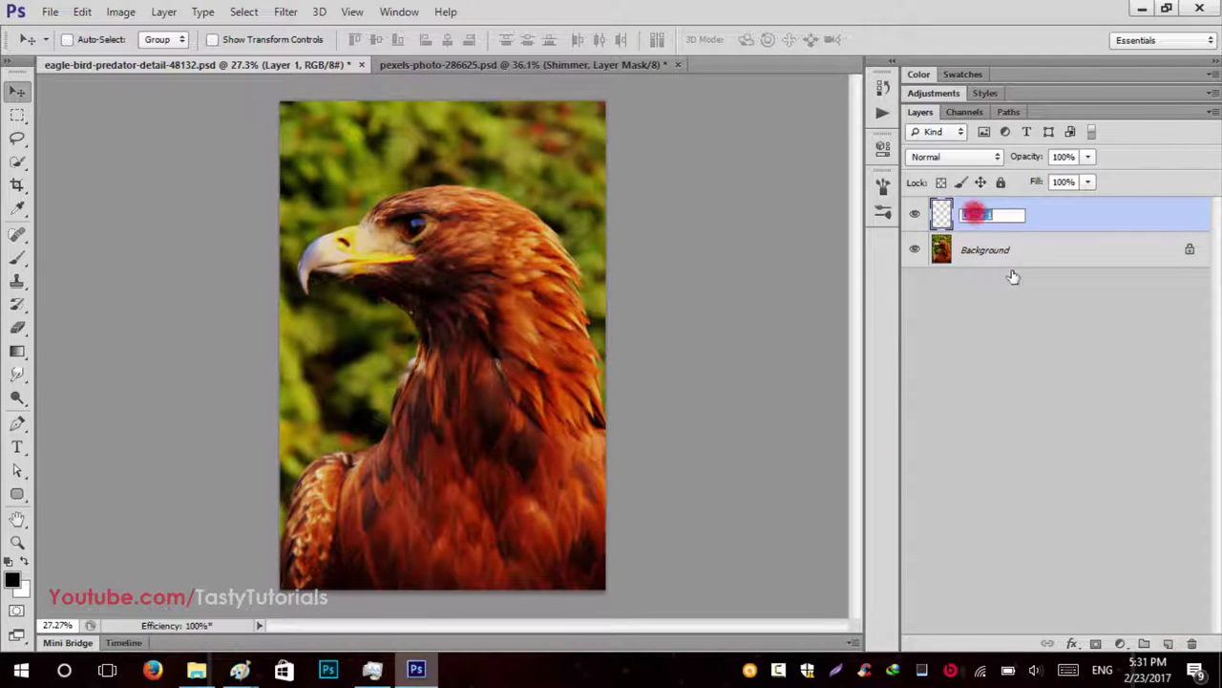
{"action": "type", "text": "brush"}
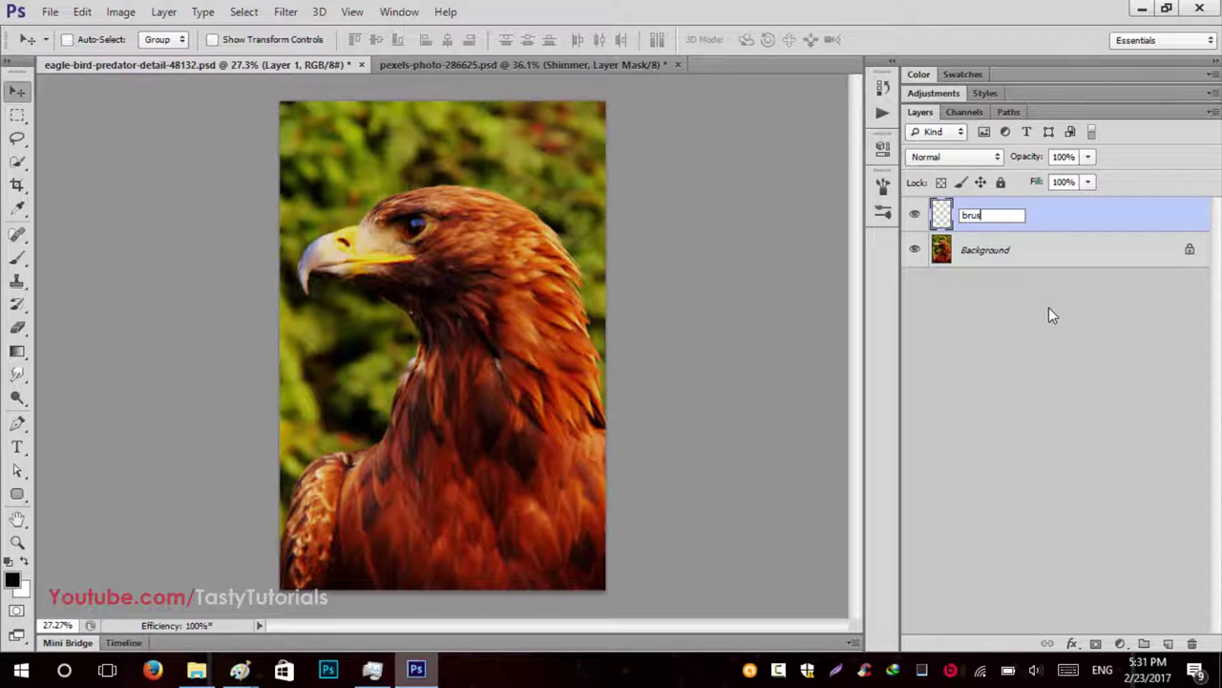
{"action": "key", "text": "Return"}
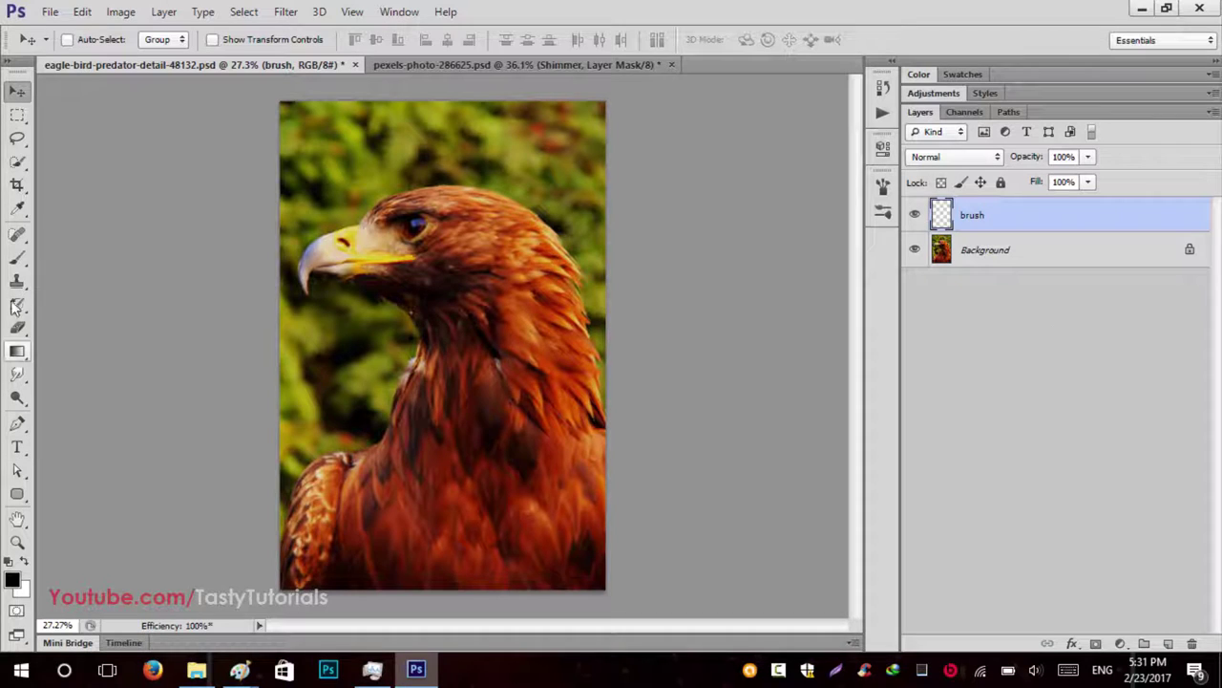
Activate the Brush tool and set the foreground color to pure green (R 0, G 255, B 0)
{"action": "left_click", "coordinate": [17, 257]}
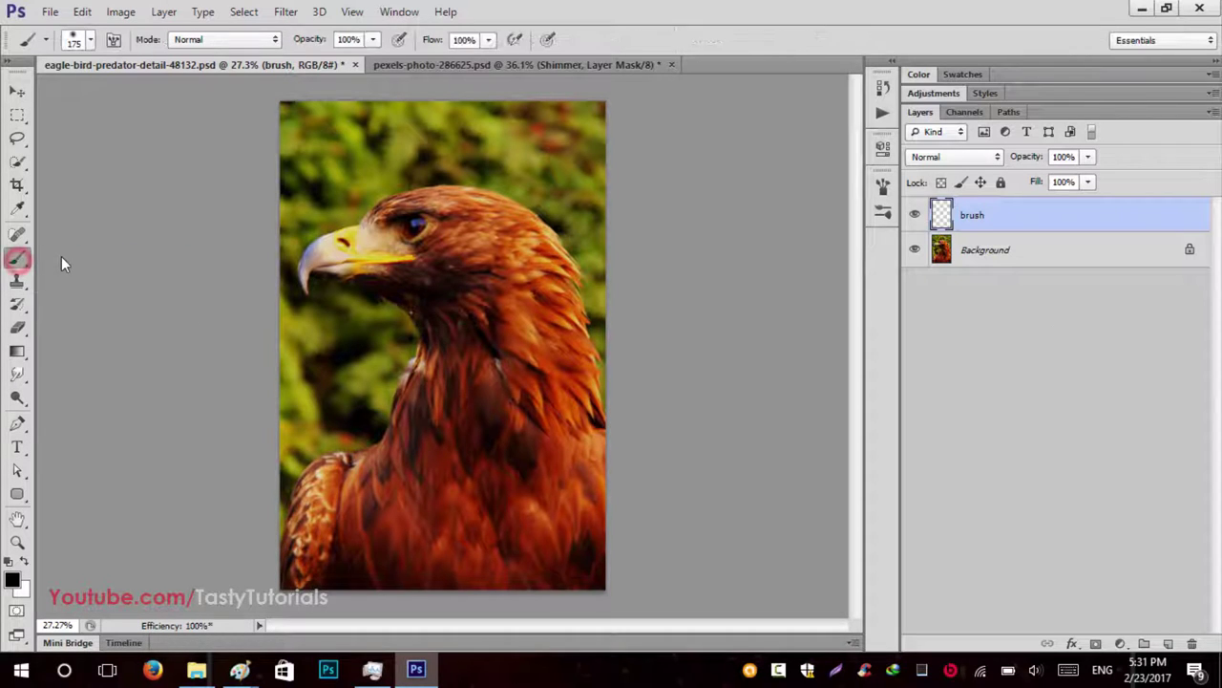
{"action": "left_click", "coordinate": [917, 75]}
{"action": "left_click_drag", "start_coordinate": [955, 120], "coordinate": [1035, 120]}
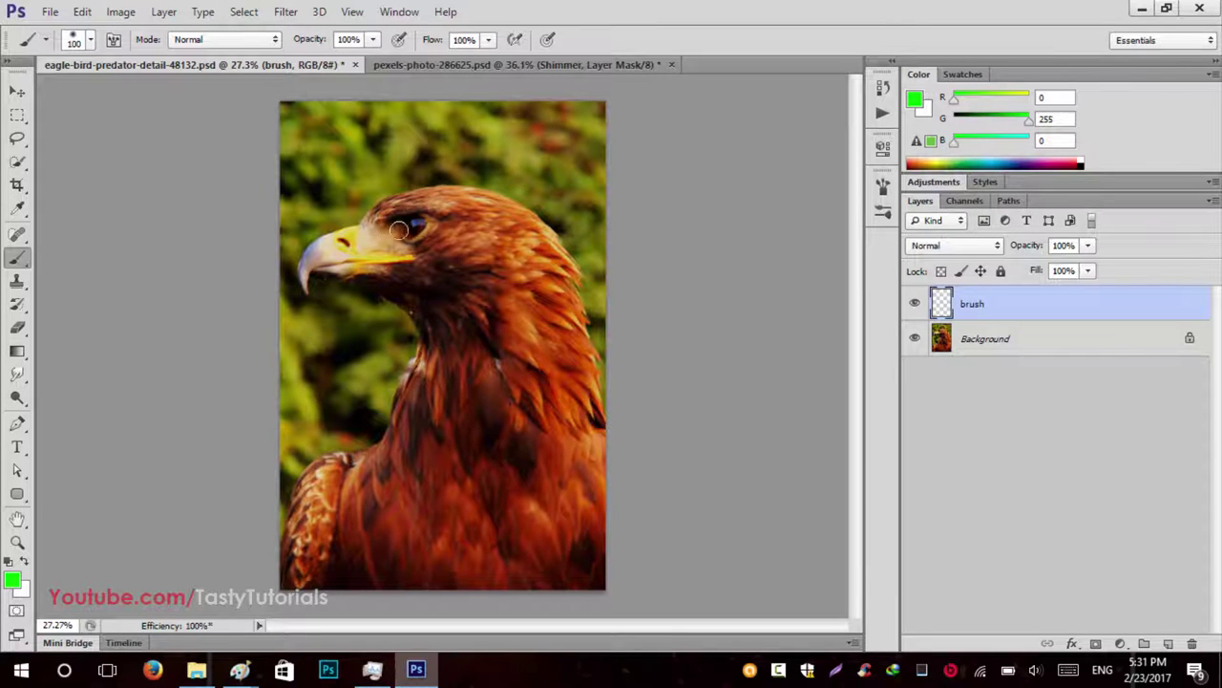
Paint solid green over the eagle's head, beak and neck on the brush layer, enlarging the brush up to 250 px
{"action": "scroll", "coordinate": [264, 274], "scroll_direction": "up", "scroll_amount": 1}
{"action": "mouse_move", "coordinate": [299, 286]}
{"action": "left_mouse_down"}
{"action": "mouse_move", "coordinate": [303, 246]}
{"action": "mouse_move", "coordinate": [327, 218]}
{"action": "mouse_move", "coordinate": [387, 222]}
{"action": "mouse_move", "coordinate": [358, 216]}
{"action": "mouse_move", "coordinate": [400, 196]}
{"action": "mouse_move", "coordinate": [390, 188]}
{"action": "mouse_move", "coordinate": [444, 178]}
{"action": "mouse_move", "coordinate": [409, 169]}
{"action": "left_mouse_up"}
{"action": "mouse_move", "coordinate": [493, 172]}
{"action": "left_mouse_down"}
{"action": "mouse_move", "coordinate": [559, 176]}
{"action": "mouse_move", "coordinate": [651, 256]}
{"action": "mouse_move", "coordinate": [670, 355]}
{"action": "mouse_move", "coordinate": [654, 444]}
{"action": "mouse_move", "coordinate": [623, 434]}
{"action": "mouse_move", "coordinate": [554, 330]}
{"action": "mouse_move", "coordinate": [456, 396]}
{"action": "mouse_move", "coordinate": [437, 393]}
{"action": "mouse_move", "coordinate": [464, 334]}
{"action": "mouse_move", "coordinate": [395, 286]}
{"action": "mouse_move", "coordinate": [316, 256]}
{"action": "mouse_move", "coordinate": [397, 259]}
{"action": "mouse_move", "coordinate": [341, 260]}
{"action": "mouse_move", "coordinate": [506, 212]}
{"action": "mouse_move", "coordinate": [481, 237]}
{"action": "mouse_move", "coordinate": [564, 258]}
{"action": "mouse_move", "coordinate": [481, 181]}
{"action": "left_mouse_up"}
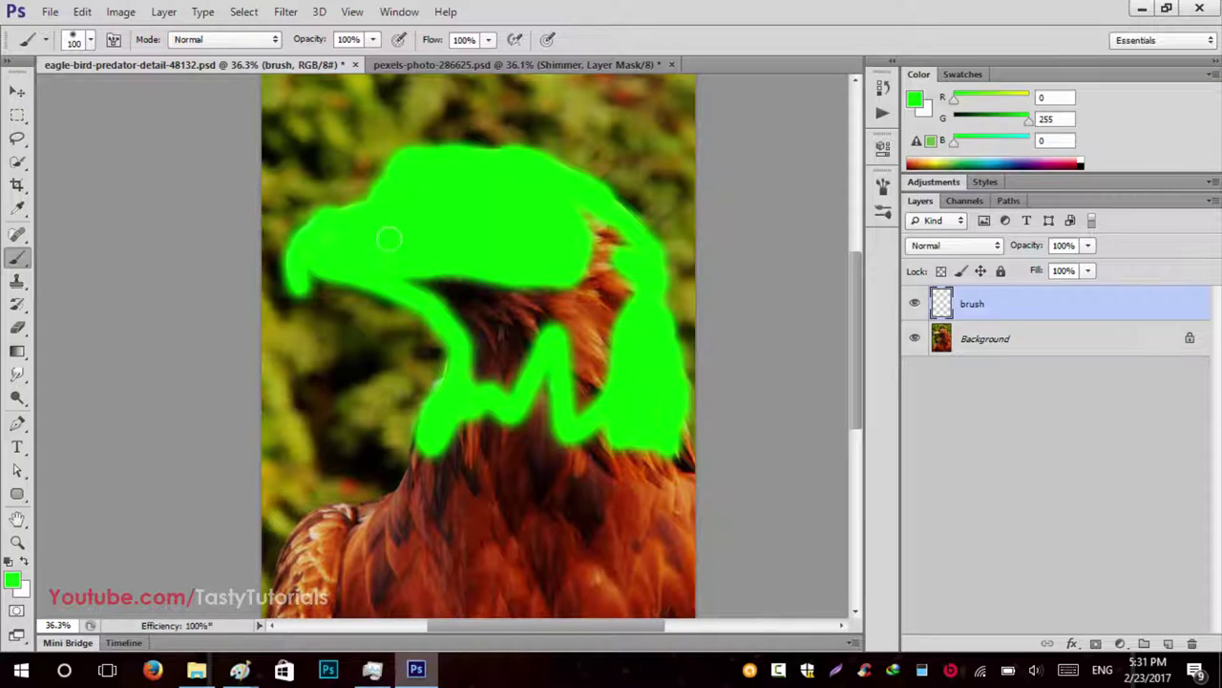
{"action": "mouse_move", "coordinate": [449, 271]}
{"action": "left_mouse_down"}
{"action": "mouse_move", "coordinate": [464, 332]}
{"action": "mouse_move", "coordinate": [404, 282]}
{"action": "mouse_move", "coordinate": [426, 286]}
{"action": "mouse_move", "coordinate": [483, 369]}
{"action": "mouse_move", "coordinate": [462, 361]}
{"action": "mouse_move", "coordinate": [459, 373]}
{"action": "mouse_move", "coordinate": [474, 381]}
{"action": "mouse_move", "coordinate": [478, 329]}
{"action": "left_mouse_up"}
{"action": "mouse_move", "coordinate": [495, 278]}
{"action": "left_mouse_down"}
{"action": "mouse_move", "coordinate": [527, 254]}
{"action": "mouse_move", "coordinate": [509, 387]}
{"action": "left_mouse_up"}
{"action": "mouse_move", "coordinate": [541, 287]}
{"action": "left_mouse_down"}
{"action": "mouse_move", "coordinate": [555, 351]}
{"action": "mouse_move", "coordinate": [575, 302]}
{"action": "mouse_move", "coordinate": [590, 368]}
{"action": "mouse_move", "coordinate": [604, 357]}
{"action": "mouse_move", "coordinate": [618, 380]}
{"action": "mouse_move", "coordinate": [615, 260]}
{"action": "mouse_move", "coordinate": [564, 227]}
{"action": "left_mouse_up"}
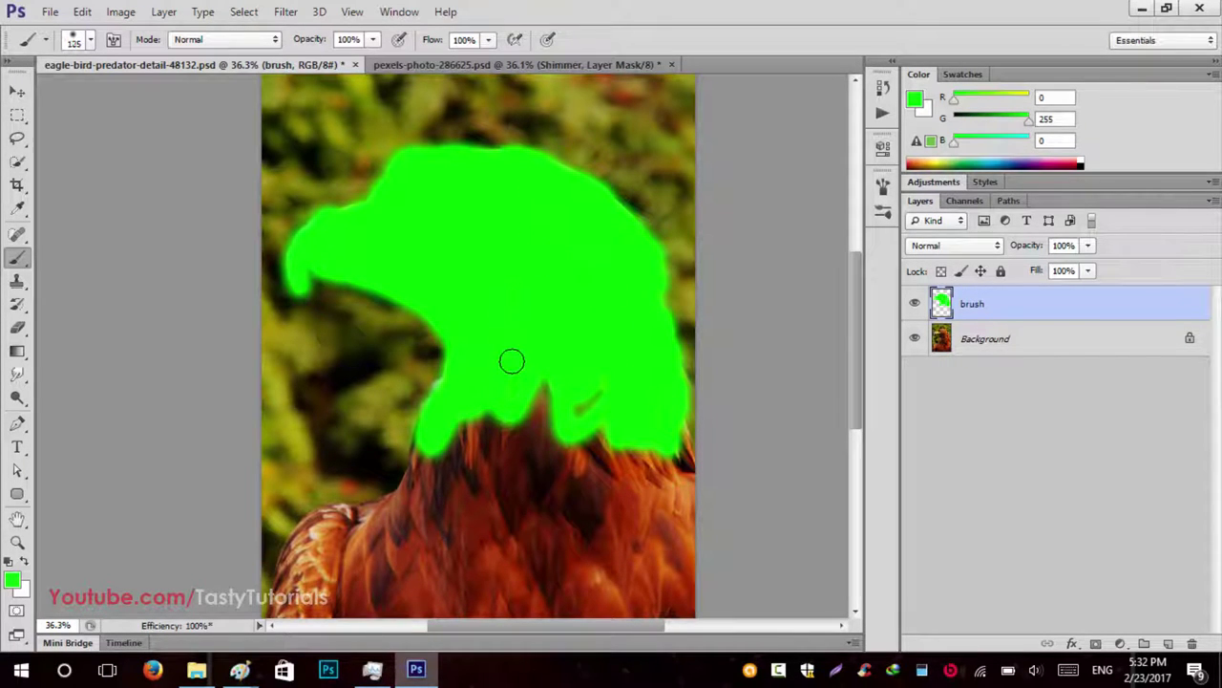
{"action": "mouse_move", "coordinate": [512, 363]}
{"action": "left_mouse_down"}
{"action": "mouse_move", "coordinate": [493, 369]}
{"action": "mouse_move", "coordinate": [429, 507]}
{"action": "mouse_move", "coordinate": [448, 540]}
{"action": "mouse_move", "coordinate": [513, 513]}
{"action": "mouse_move", "coordinate": [560, 532]}
{"action": "mouse_move", "coordinate": [646, 458]}
{"action": "mouse_move", "coordinate": [608, 411]}
{"action": "mouse_move", "coordinate": [474, 418]}
{"action": "mouse_move", "coordinate": [590, 410]}
{"action": "mouse_move", "coordinate": [658, 452]}
{"action": "mouse_move", "coordinate": [570, 349]}
{"action": "left_mouse_up"}
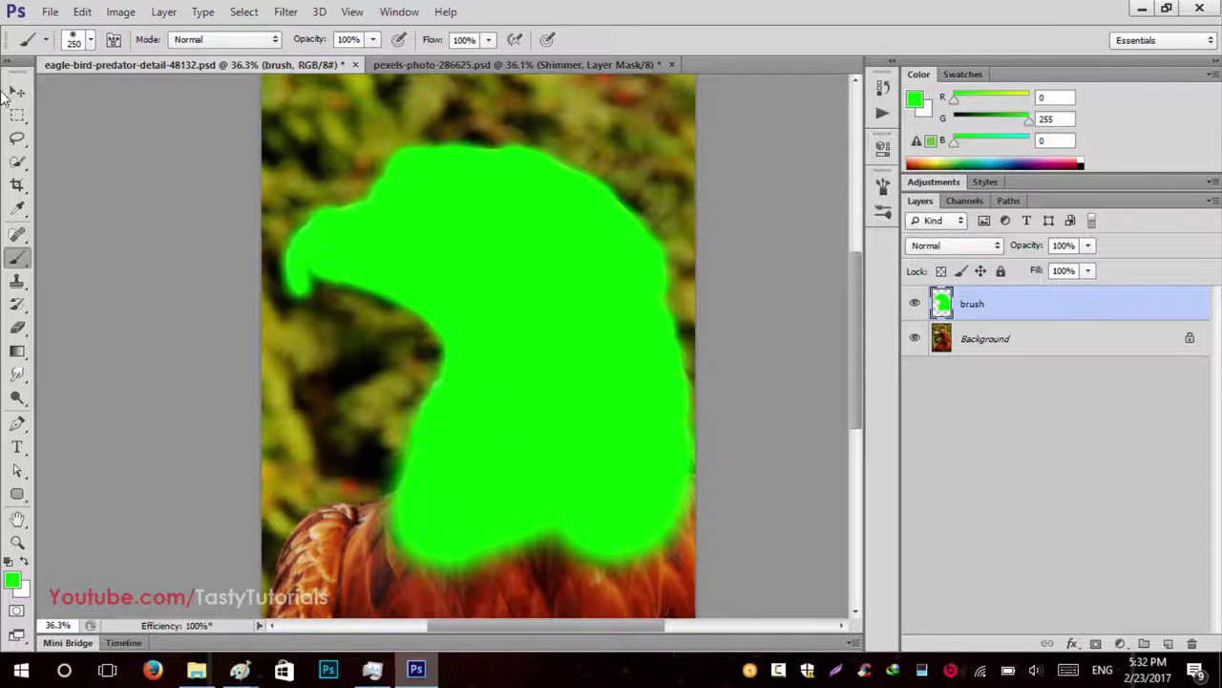
{"action": "mouse_move", "coordinate": [326, 246]}
{"action": "left_mouse_down"}
{"action": "mouse_move", "coordinate": [396, 219]}
{"action": "mouse_move", "coordinate": [387, 245]}
{"action": "left_mouse_up"}
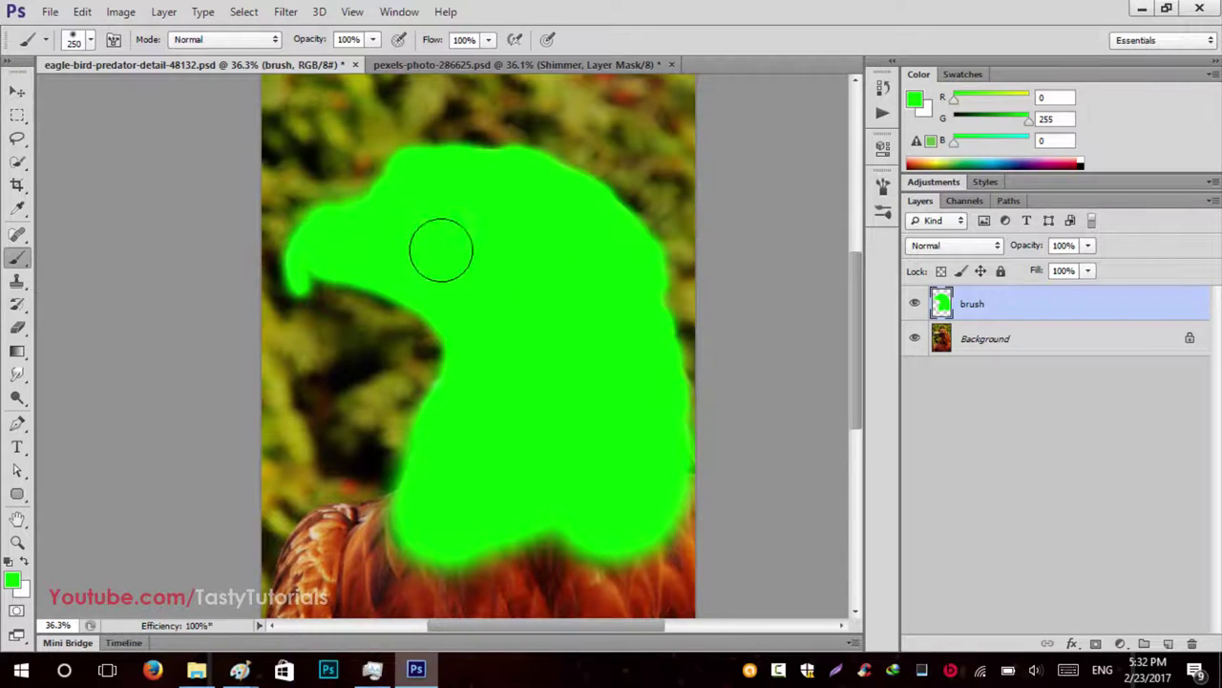
Activate the Move tool, display the Actions panel and delete the existing Shimmer action set
{"action": "left_click", "coordinate": [17, 93]}
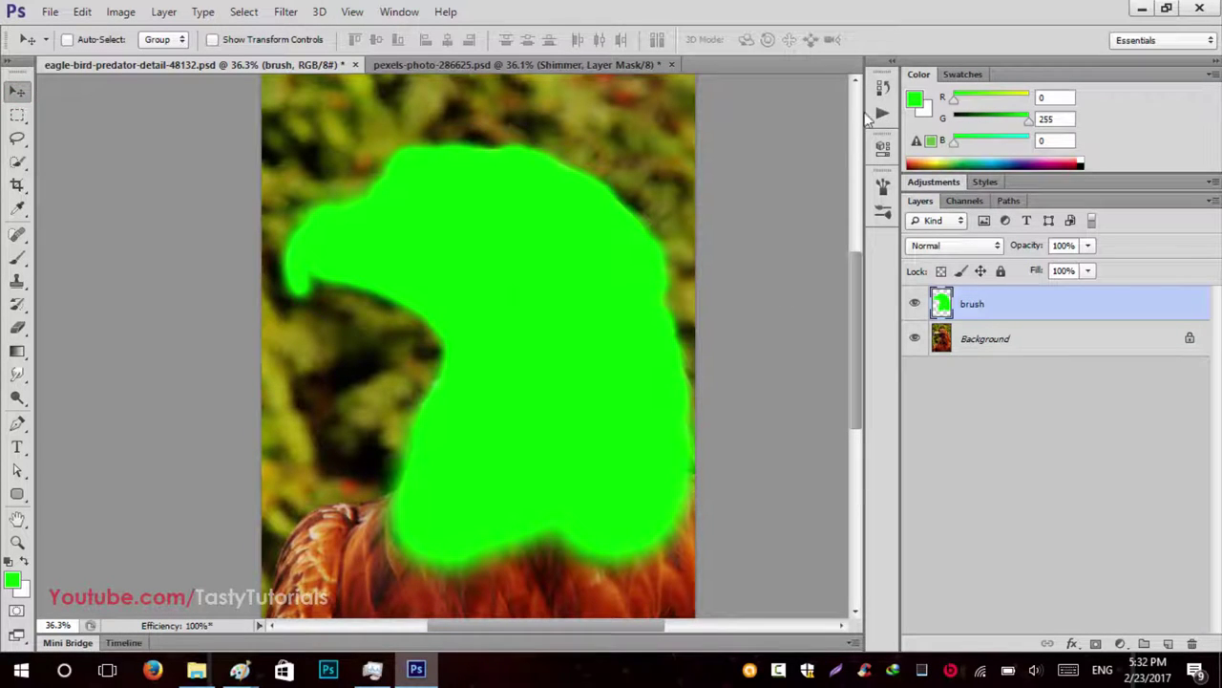
{"action": "left_click", "coordinate": [399, 11]}
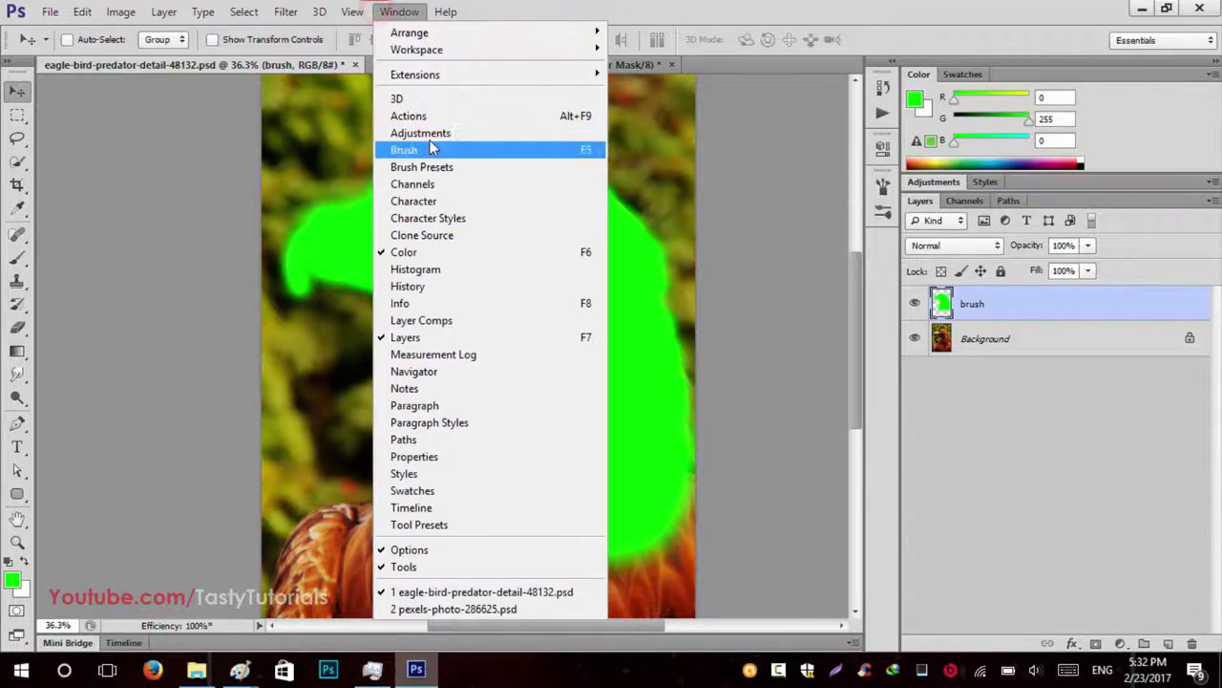
{"action": "left_click", "coordinate": [437, 113]}
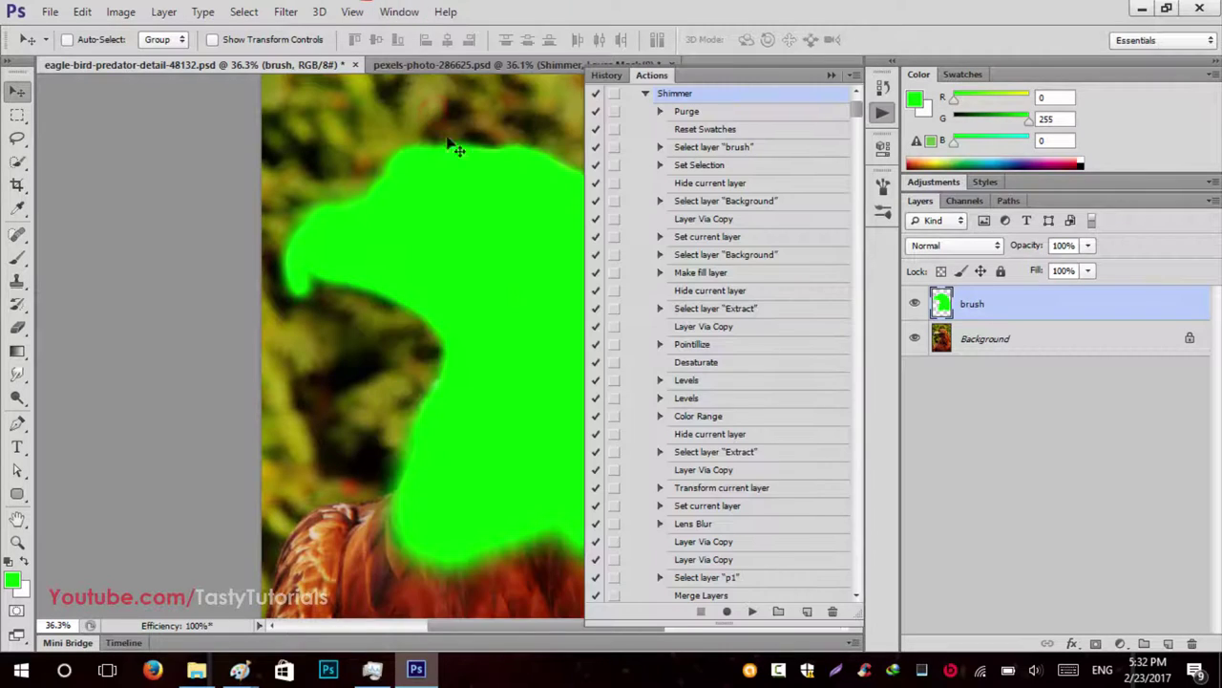
{"action": "left_click", "coordinate": [644, 93]}
{"action": "left_click", "coordinate": [701, 264]}
{"action": "left_click", "coordinate": [630, 129]}
{"action": "mouse_move", "coordinate": [674, 129]}
{"action": "left_mouse_down"}
{"action": "mouse_move", "coordinate": [736, 220]}
{"action": "mouse_move", "coordinate": [681, 504]}
{"action": "mouse_move", "coordinate": [833, 611]}
{"action": "left_mouse_up"}
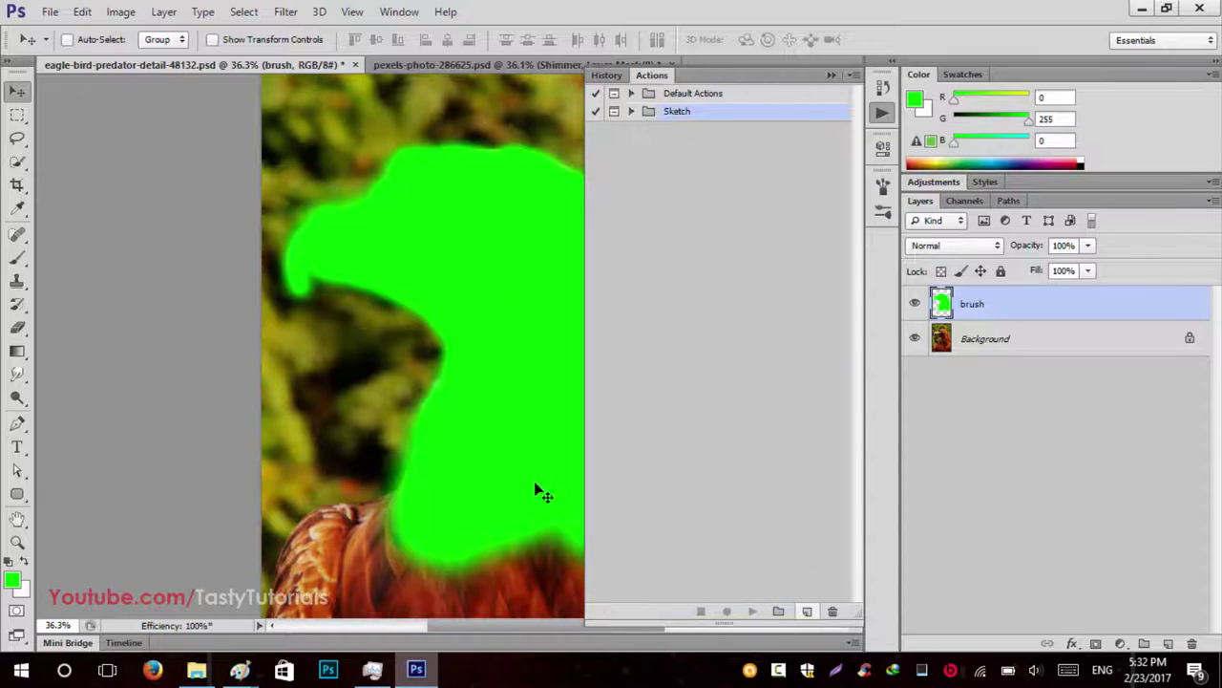
Load the Shimmer ATN action file from the Shimmer-Photoshop-Action folder
{"action": "left_click", "coordinate": [853, 76]}
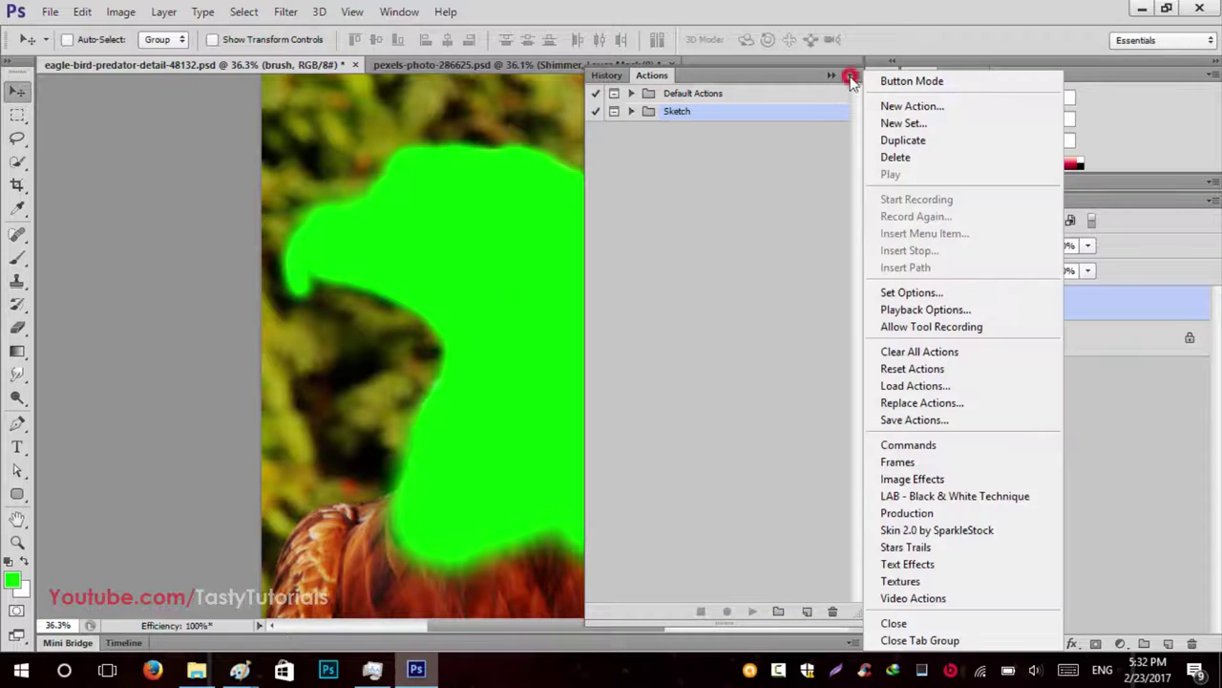
{"action": "left_click", "coordinate": [904, 386]}
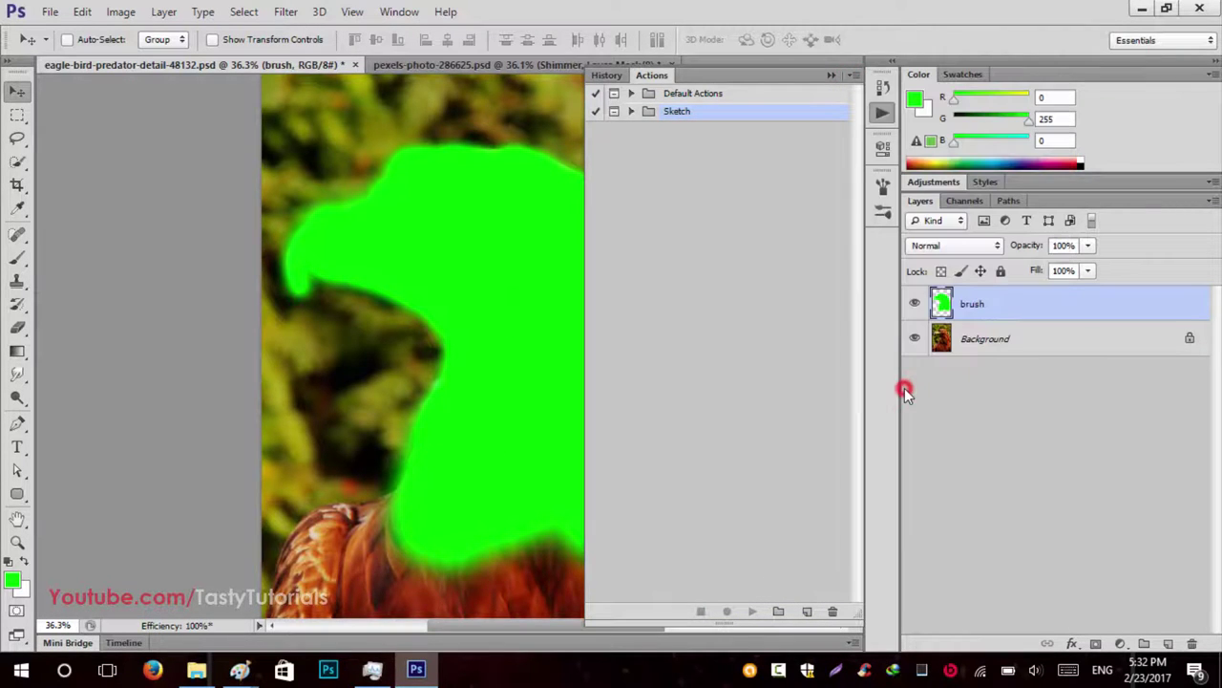
{"action": "left_click", "coordinate": [512, 68]}
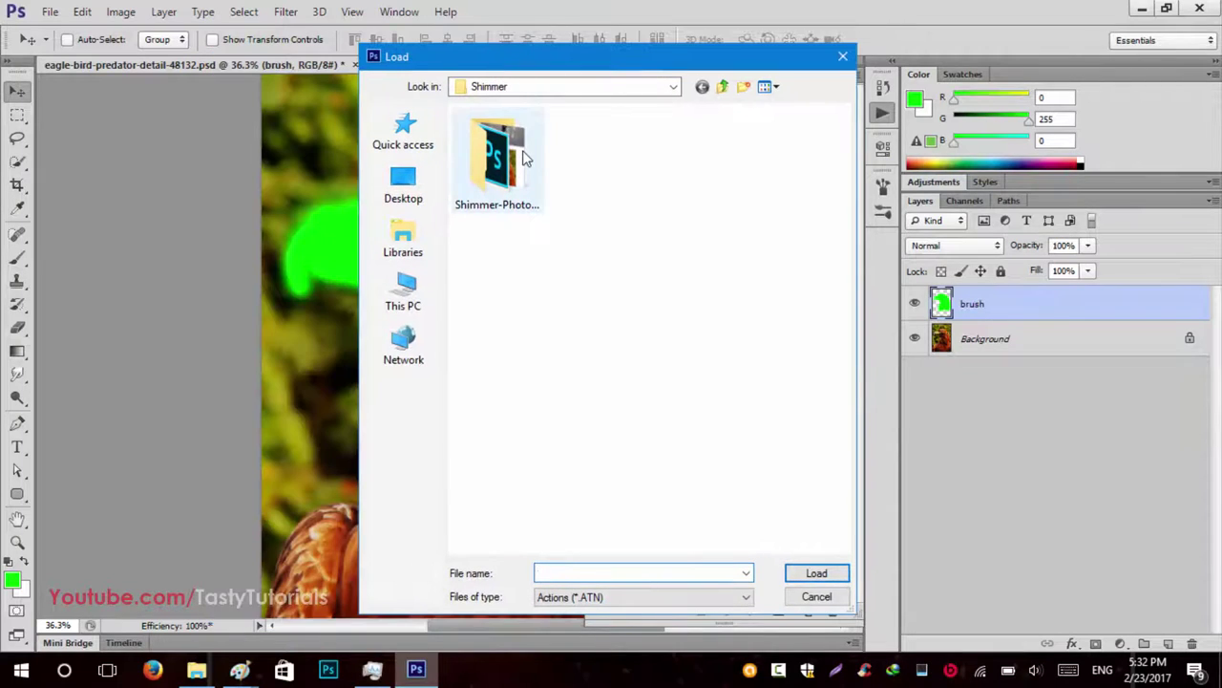
{"action": "double_click", "coordinate": [497, 158]}
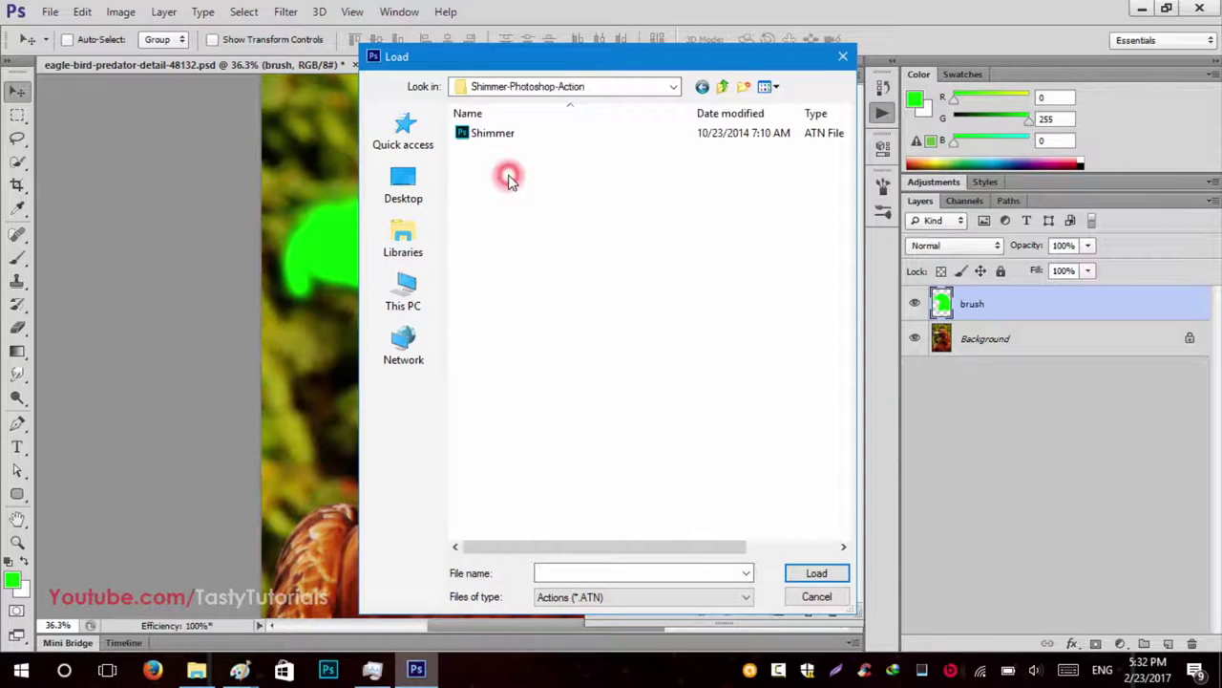
{"action": "left_click", "coordinate": [475, 140]}
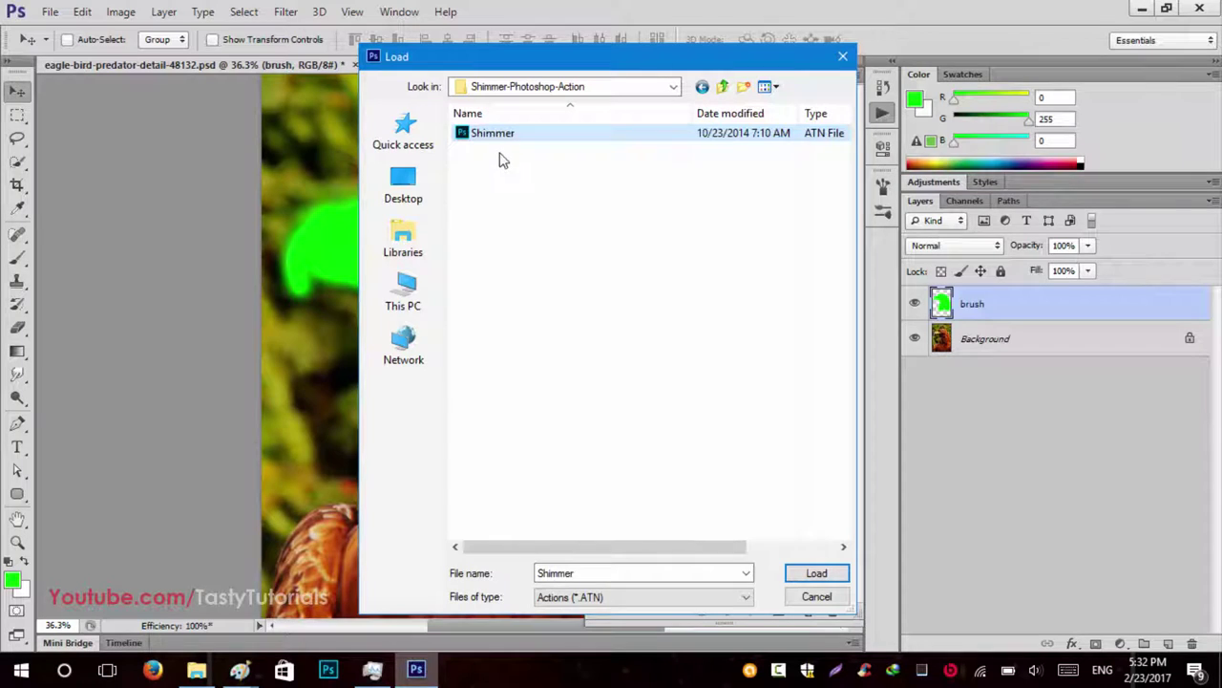
{"action": "left_click", "coordinate": [709, 376]}
{"action": "left_click", "coordinate": [530, 137]}
{"action": "left_click", "coordinate": [814, 572]}
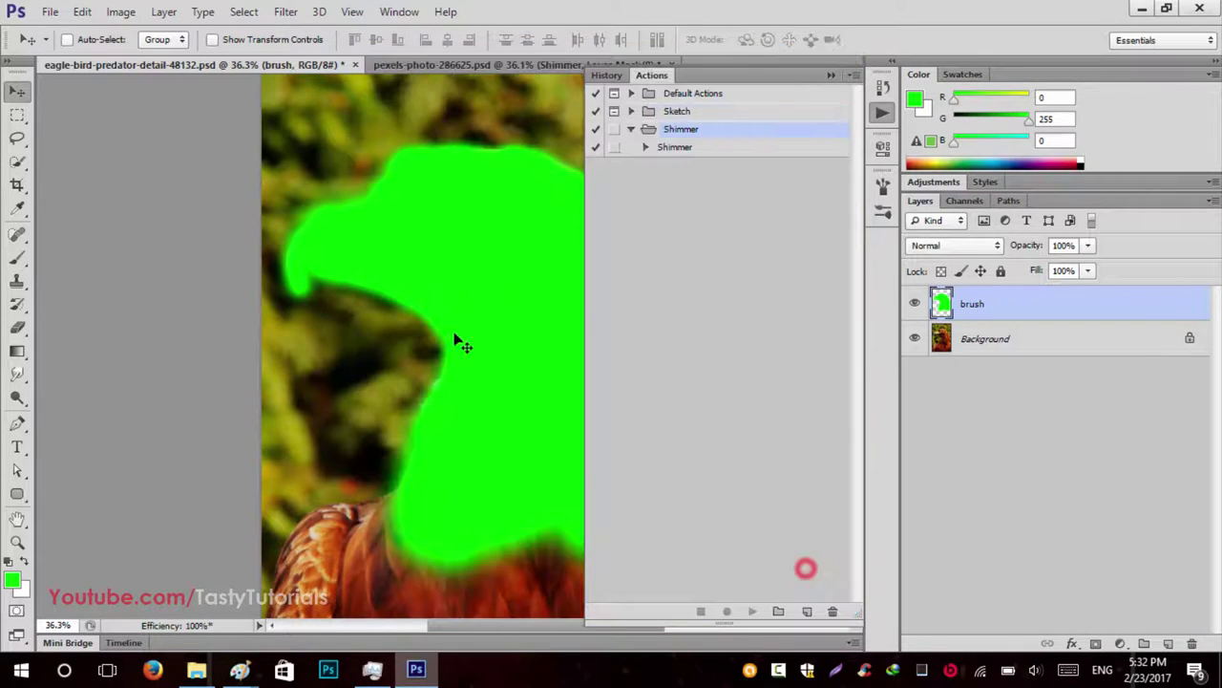
Expand the loaded Shimmer action to examine its recorded commands, including the details of the Purge command
{"action": "left_click", "coordinate": [668, 148]}
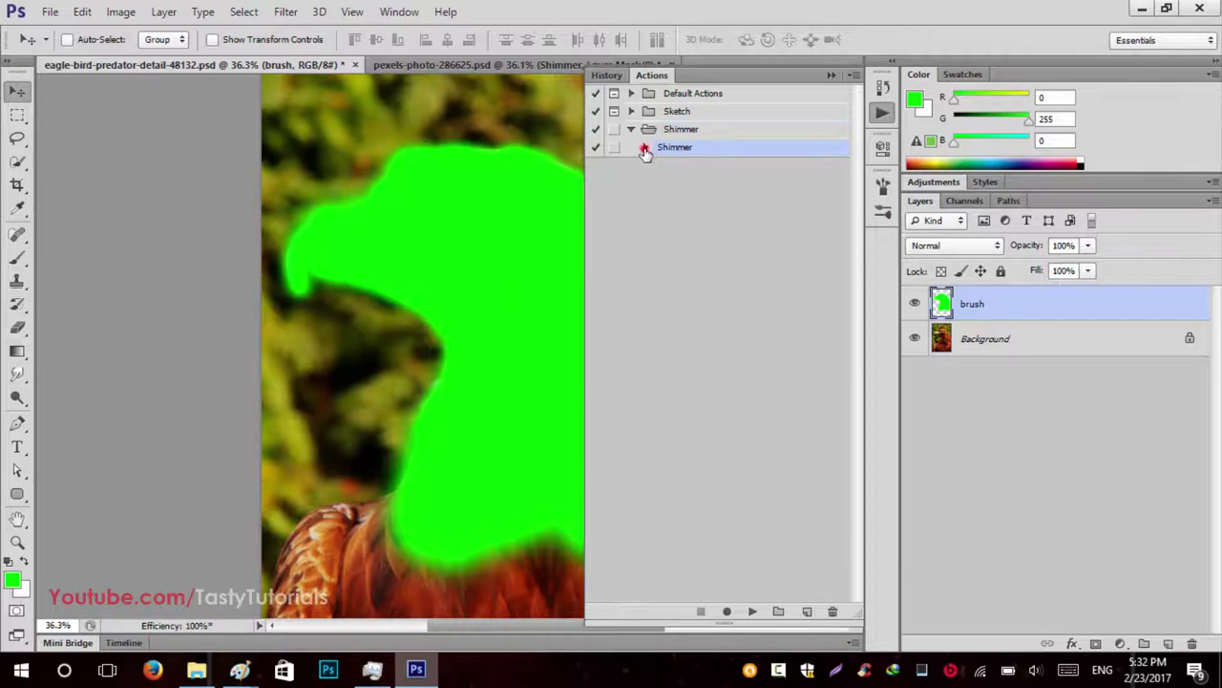
{"action": "left_click", "coordinate": [645, 148]}
{"action": "mouse_move", "coordinate": [856, 114]}
{"action": "left_mouse_down"}
{"action": "mouse_move", "coordinate": [873, 469]}
{"action": "mouse_move", "coordinate": [859, 480]}
{"action": "mouse_move", "coordinate": [854, 103]}
{"action": "left_mouse_up"}
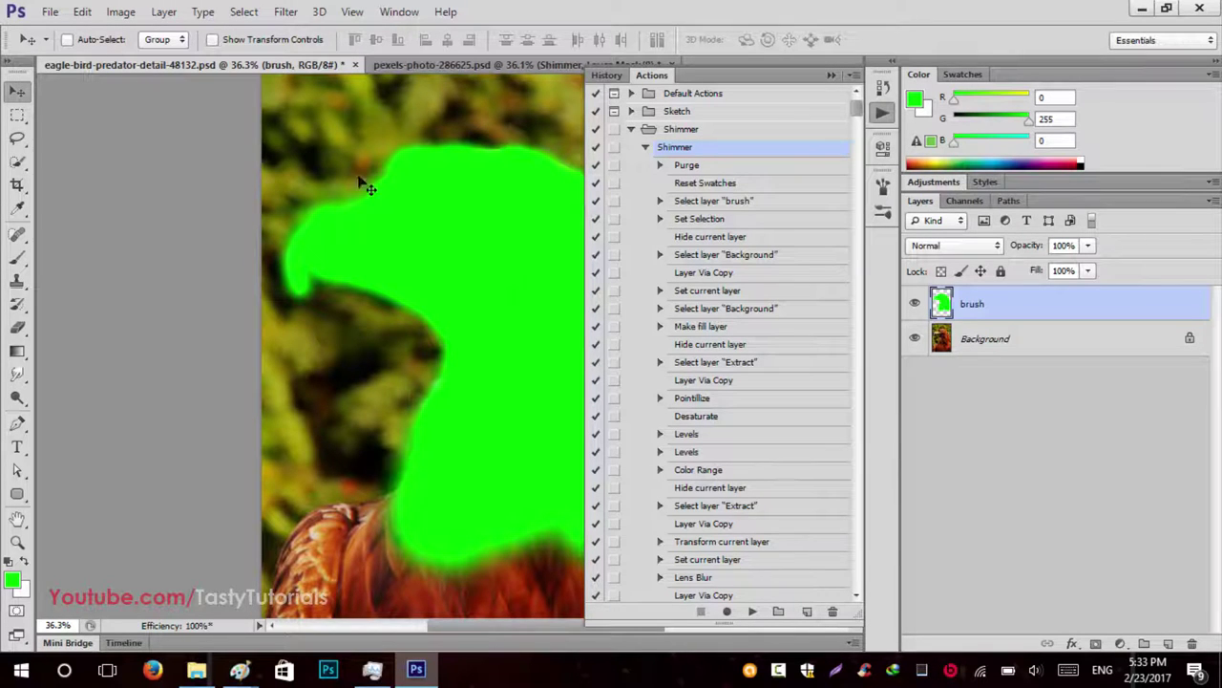
{"action": "left_click", "coordinate": [702, 166]}
{"action": "left_click", "coordinate": [660, 164]}
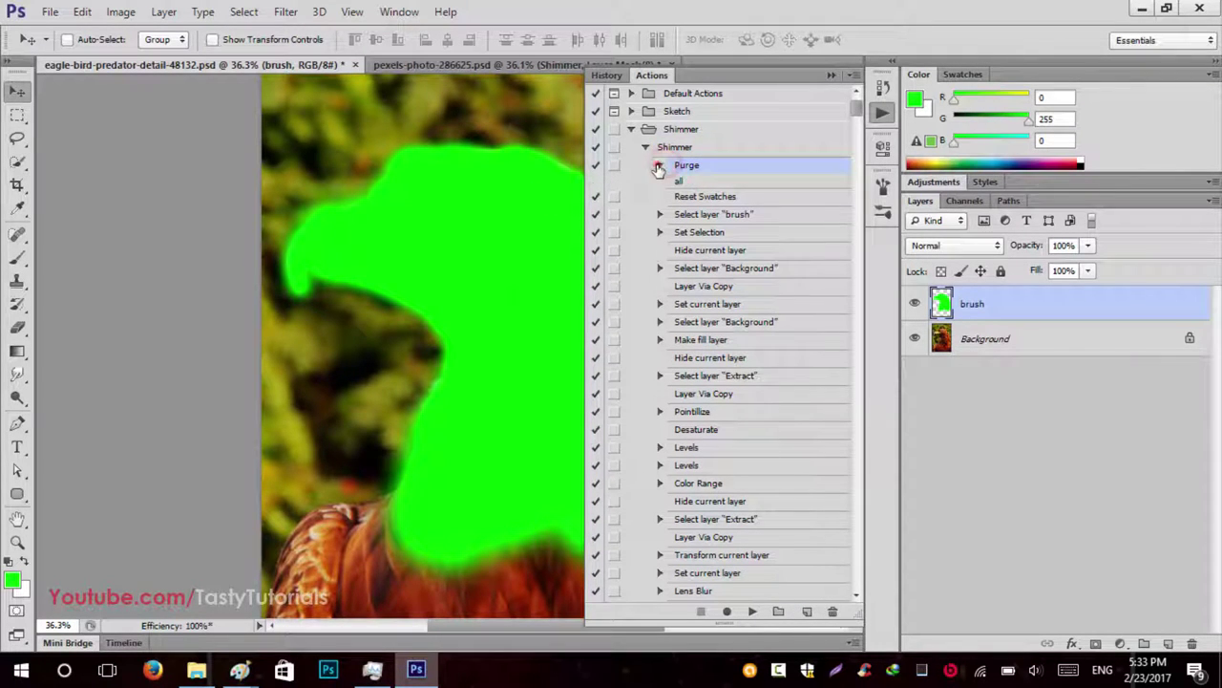
Collapse the Purge command's details and play the Shimmer action on the eagle document
{"action": "left_click", "coordinate": [659, 165]}
{"action": "left_click", "coordinate": [678, 148]}
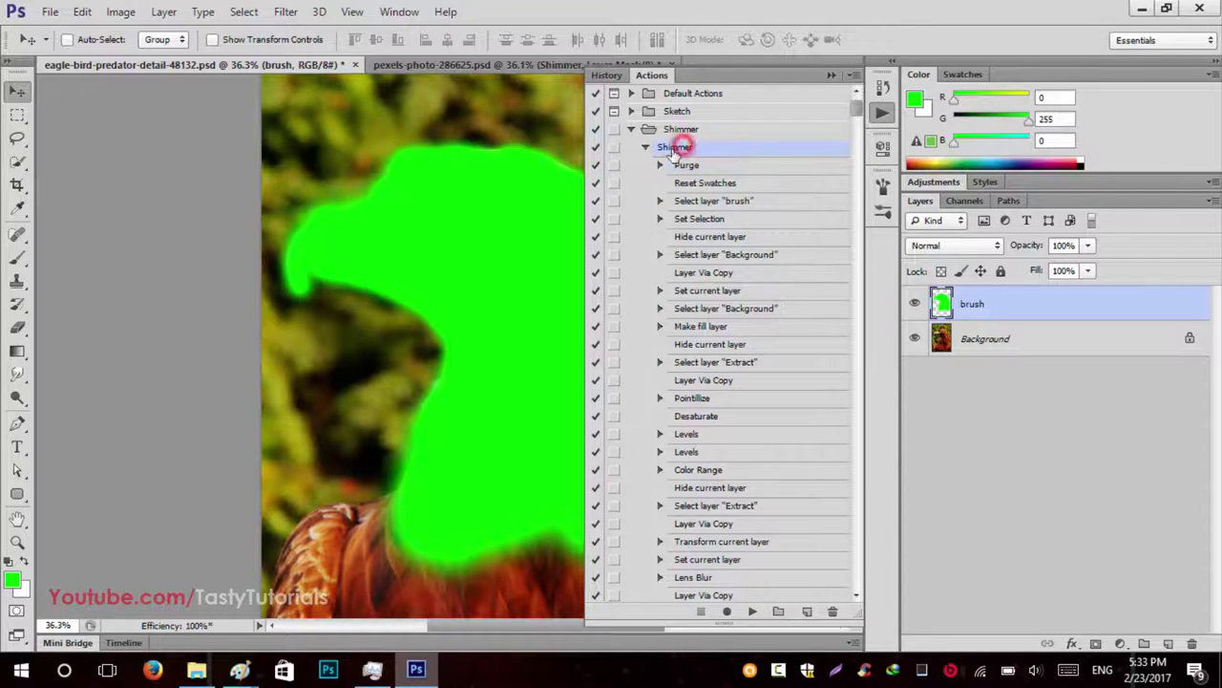
{"action": "left_click", "coordinate": [753, 612]}
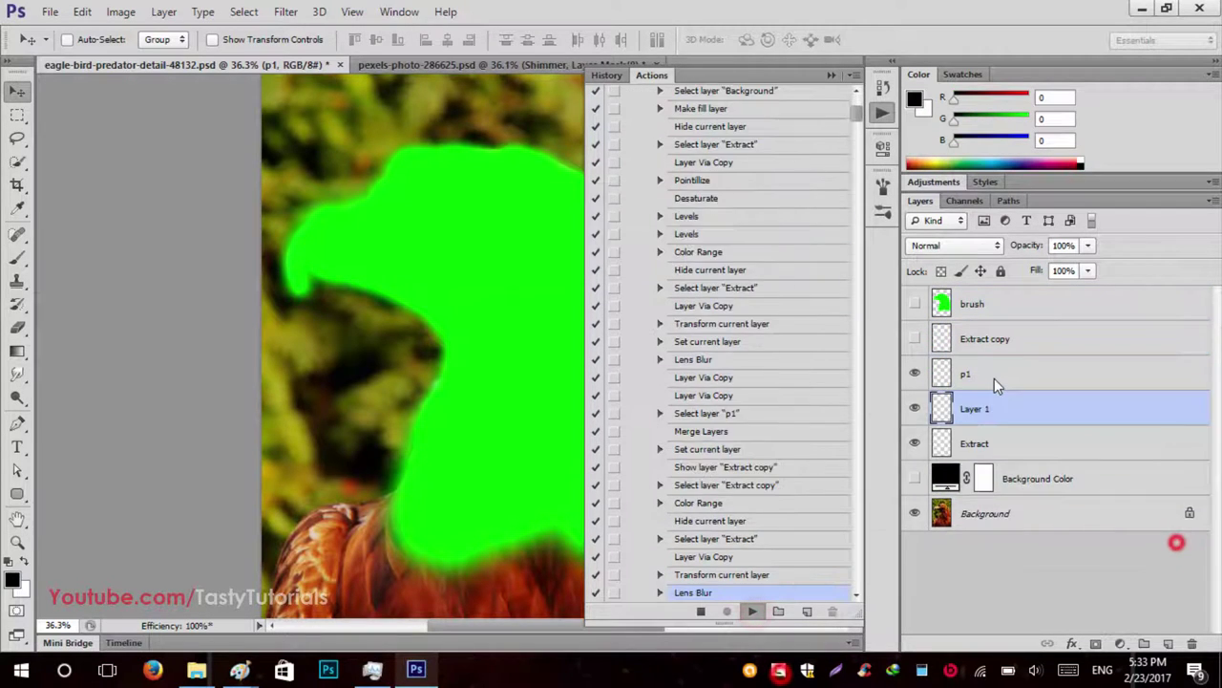
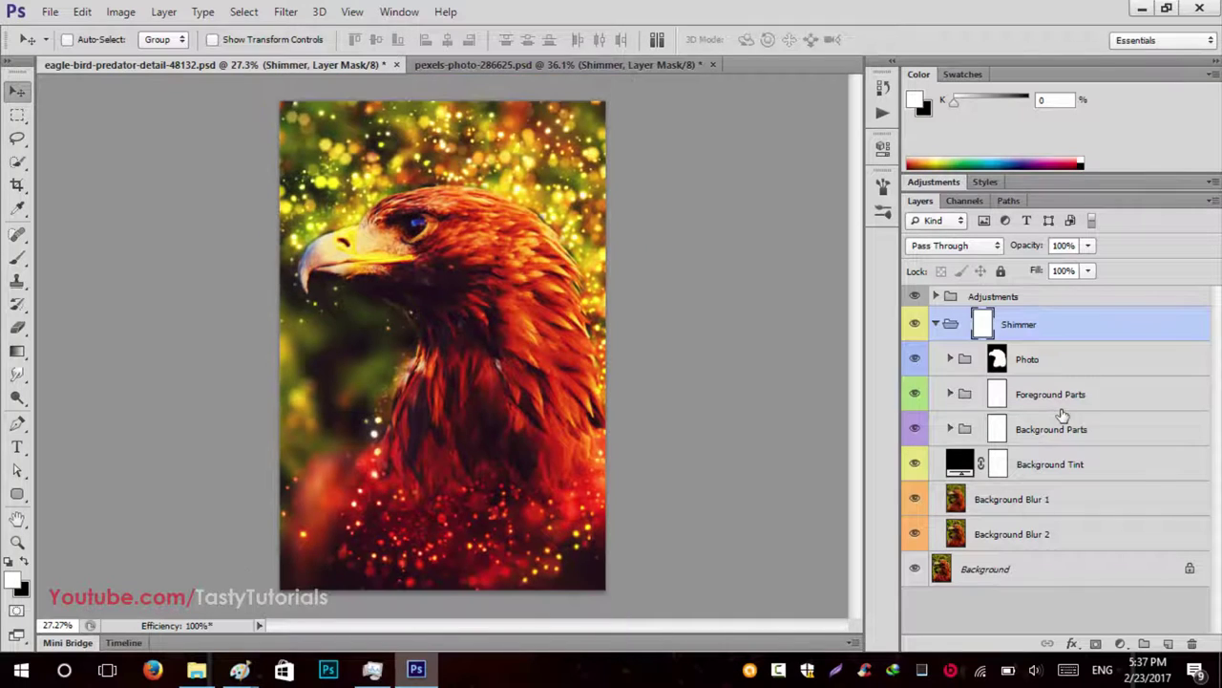
Toggle the visibility of the Foreground Parts, Background Parts and Background Tint layers to examine what each contributes
{"action": "left_click", "coordinate": [915, 394]}
{"action": "left_click", "coordinate": [915, 394]}
{"action": "left_click", "coordinate": [915, 430]}
{"action": "left_click", "coordinate": [916, 430]}
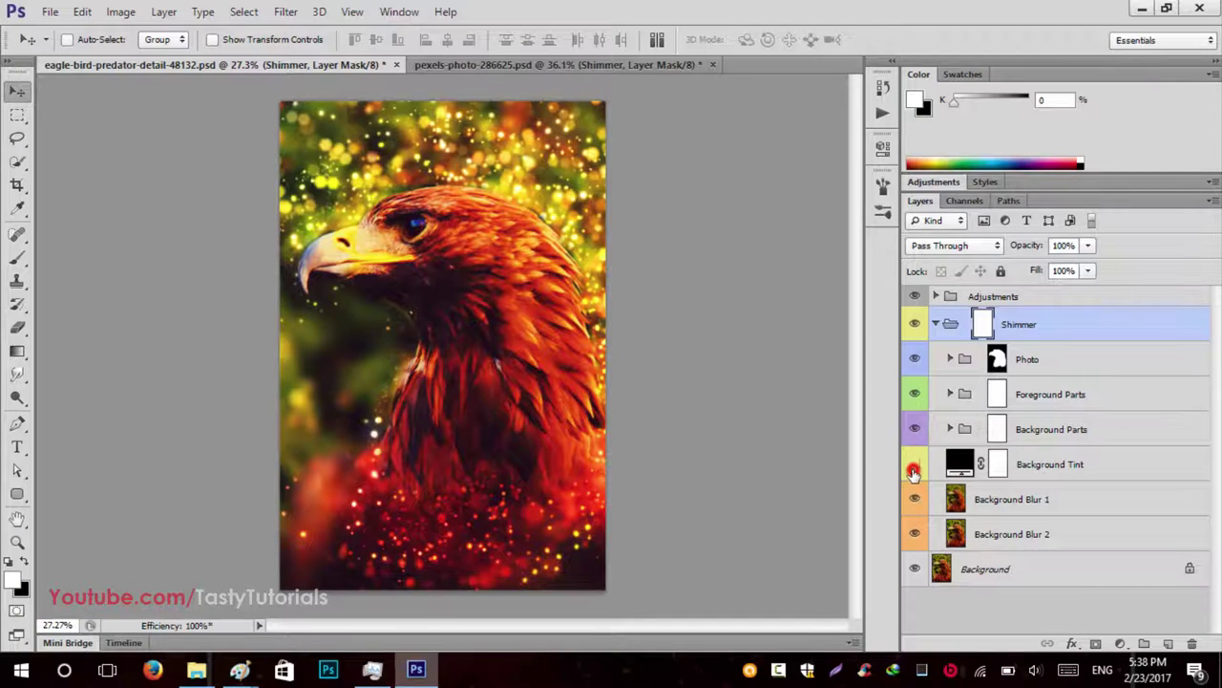
{"action": "left_click", "coordinate": [914, 468]}
{"action": "left_click", "coordinate": [914, 468]}
{"action": "left_click", "coordinate": [914, 468]}
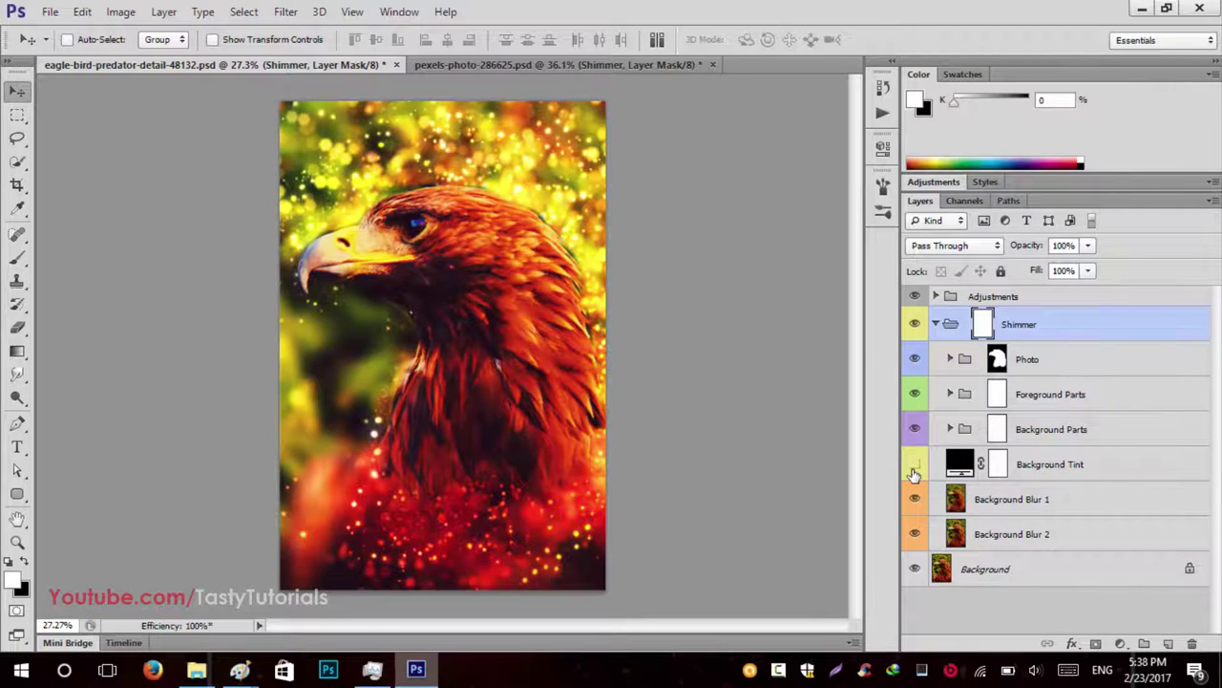
{"action": "left_click", "coordinate": [914, 466]}
{"action": "left_click", "coordinate": [914, 466]}
{"action": "left_click", "coordinate": [913, 466]}
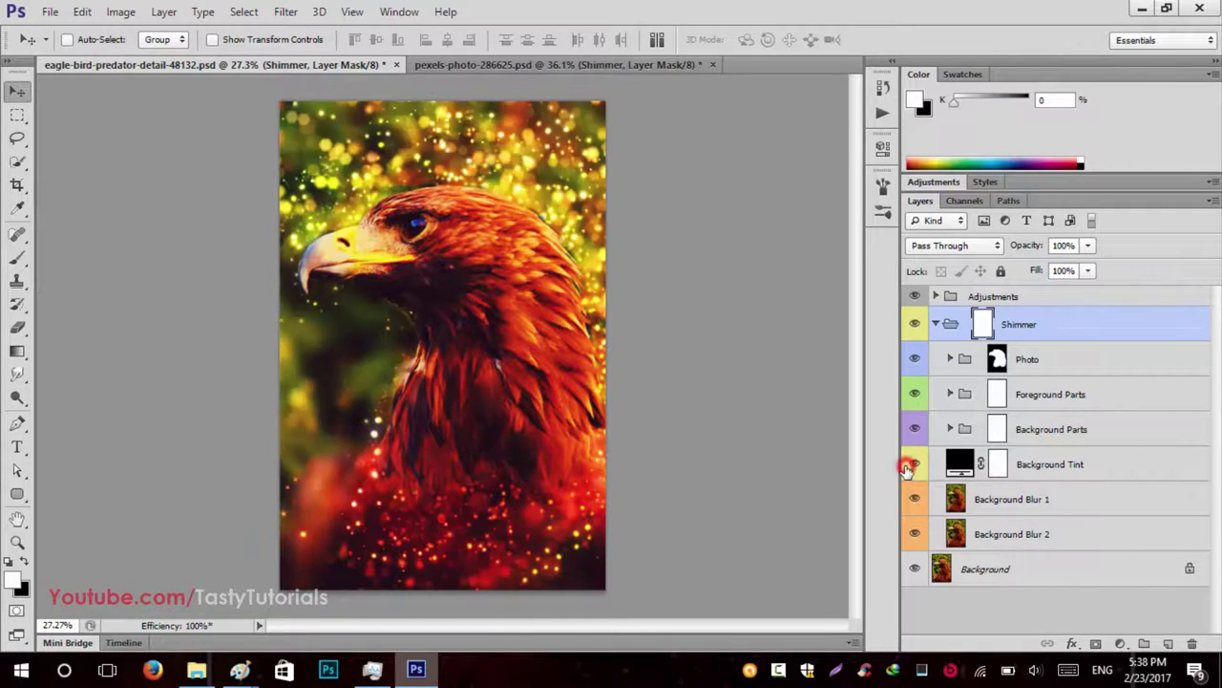
Toggle the visibility of the Background Blur 1 and Background Blur 2 layers to compare the background blur
{"action": "left_click", "coordinate": [909, 504]}
{"action": "left_click", "coordinate": [909, 505]}
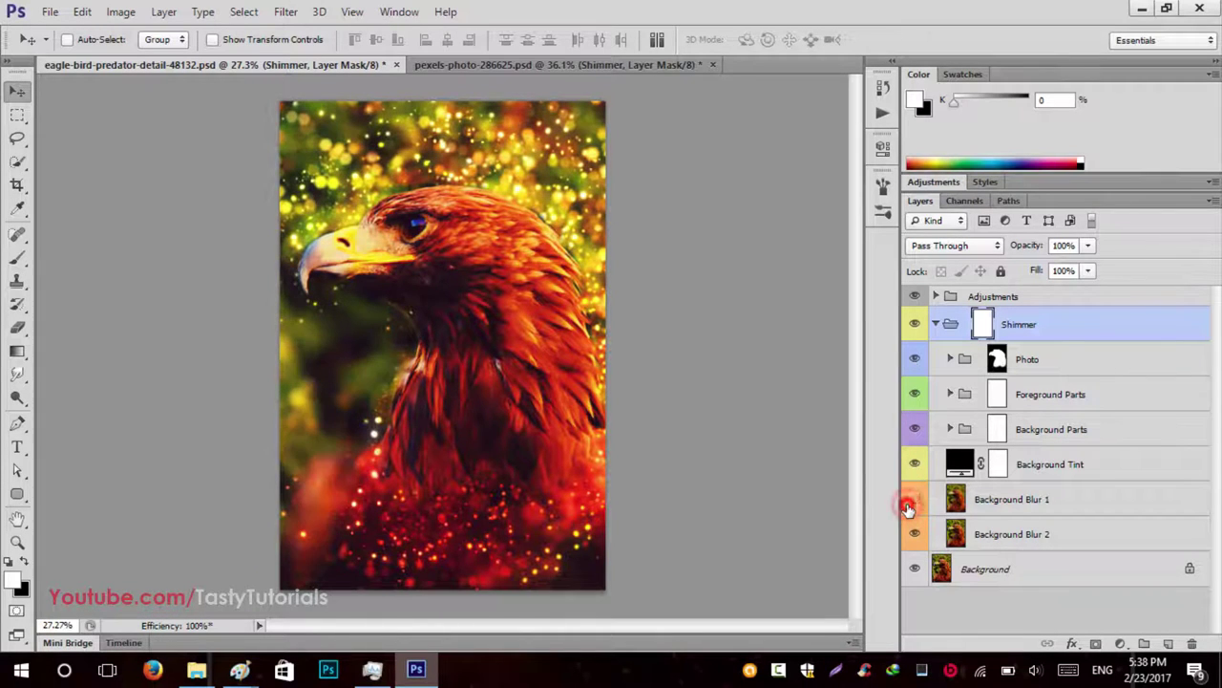
{"action": "left_click", "coordinate": [910, 504]}
{"action": "left_click", "coordinate": [914, 503]}
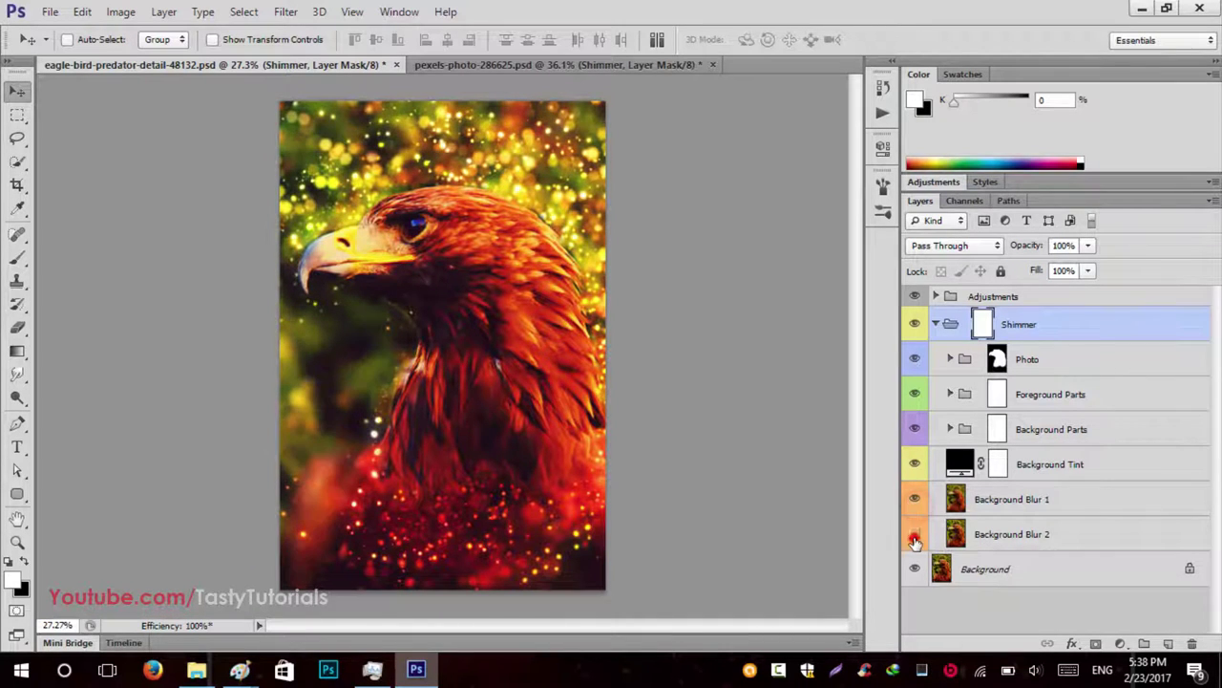
{"action": "left_click", "coordinate": [917, 501]}
{"action": "left_click", "coordinate": [917, 501]}
{"action": "left_click", "coordinate": [917, 502]}
{"action": "left_click", "coordinate": [917, 501]}
Set the Background Blur 1 layer's opacity to 48%
{"action": "left_click", "coordinate": [999, 506]}
{"action": "left_click_drag", "start_coordinate": [1011, 538], "coordinate": [1017, 465]}
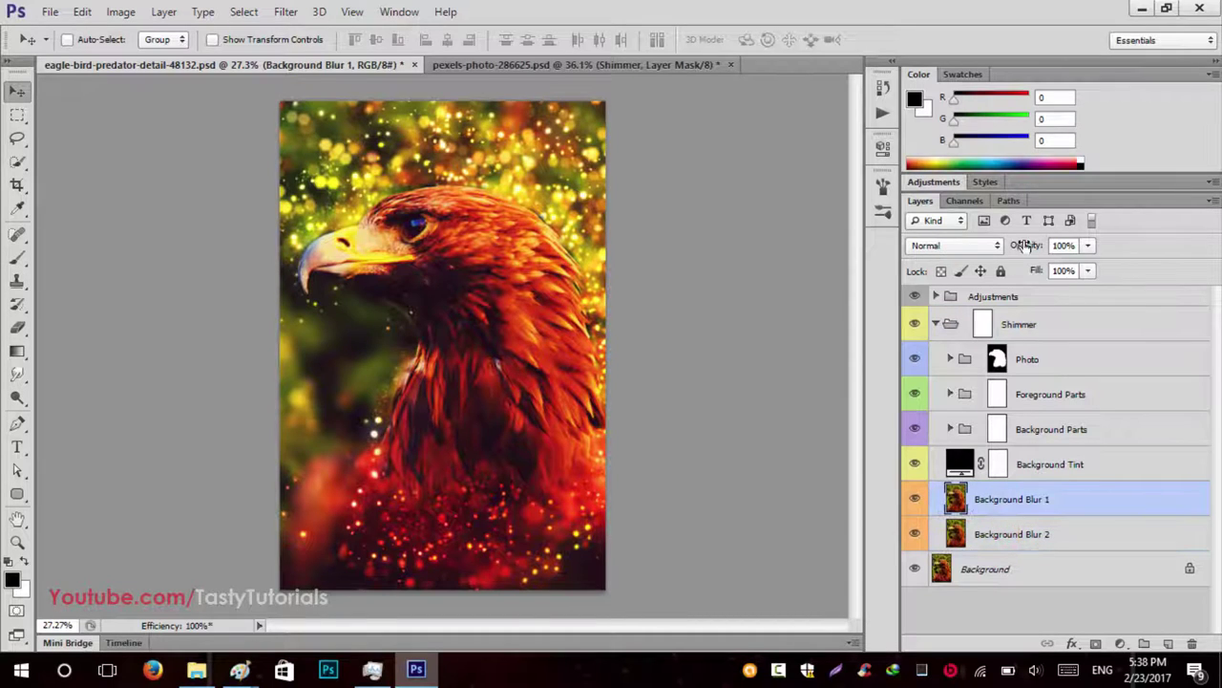
{"action": "left_click_drag", "start_coordinate": [1024, 245], "coordinate": [993, 247]}
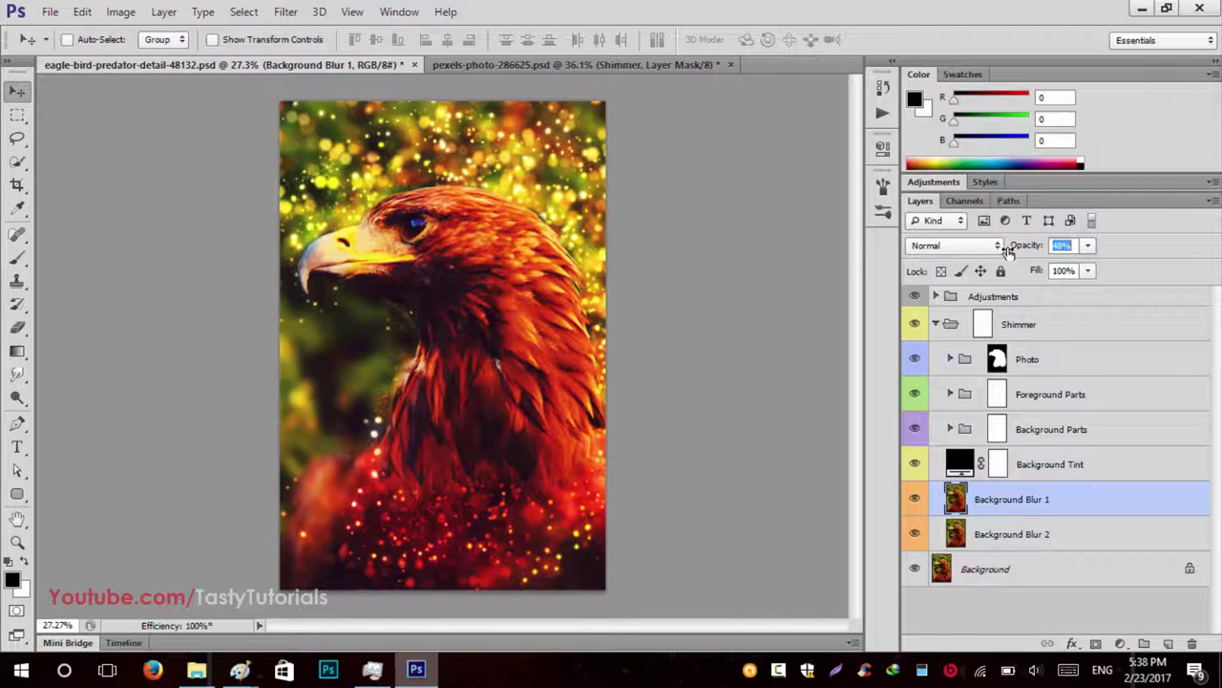
Collapse the Shimmer group, expand the Adjustments group and briefly show its hidden brush layer
{"action": "left_click", "coordinate": [1055, 325]}
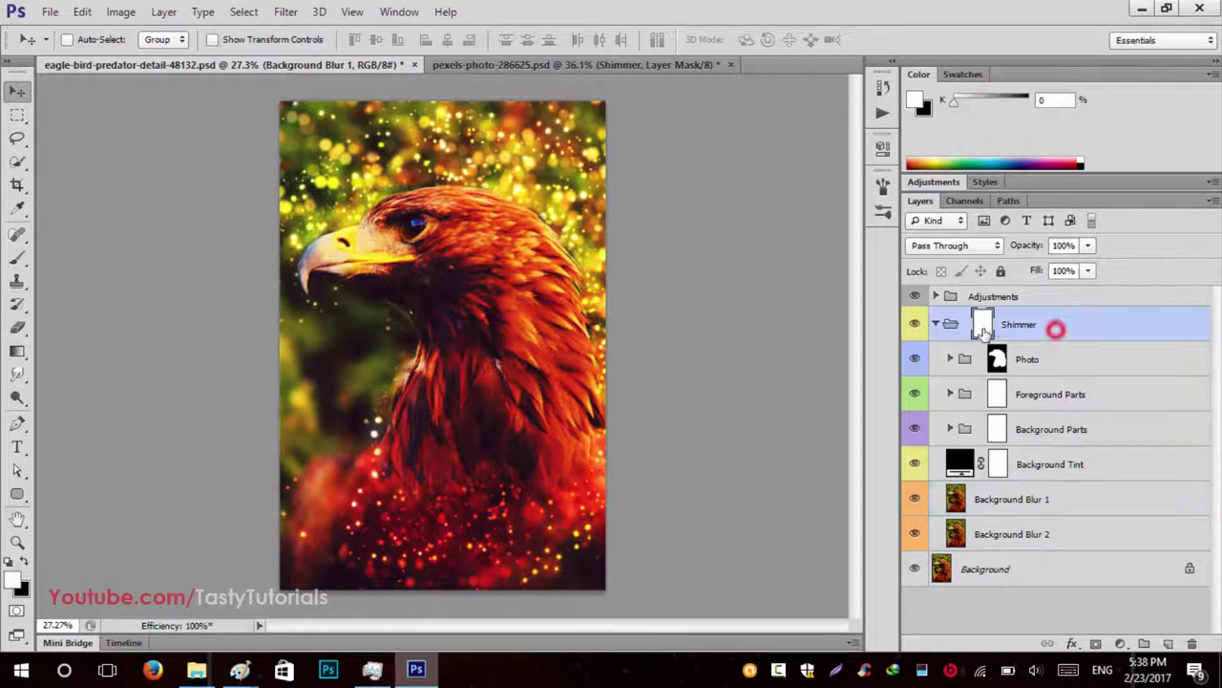
{"action": "left_click", "coordinate": [936, 324]}
{"action": "left_click", "coordinate": [993, 297]}
{"action": "left_click", "coordinate": [937, 296]}
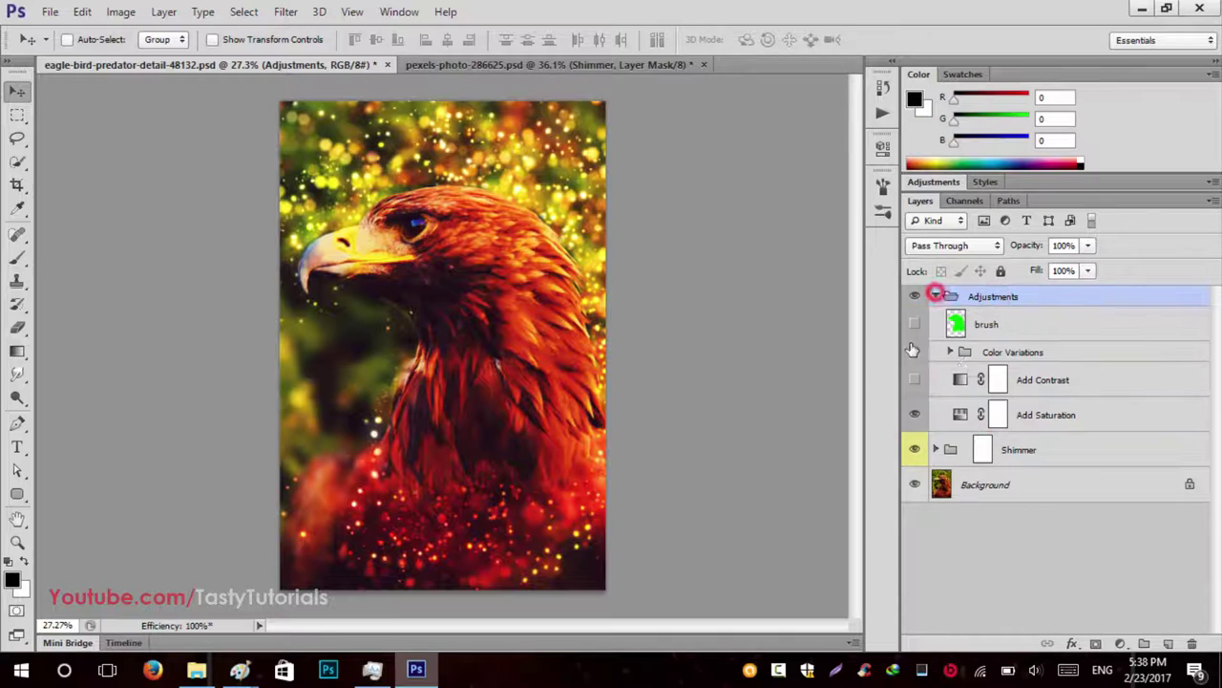
{"action": "left_click", "coordinate": [1015, 322]}
{"action": "left_click", "coordinate": [916, 326]}
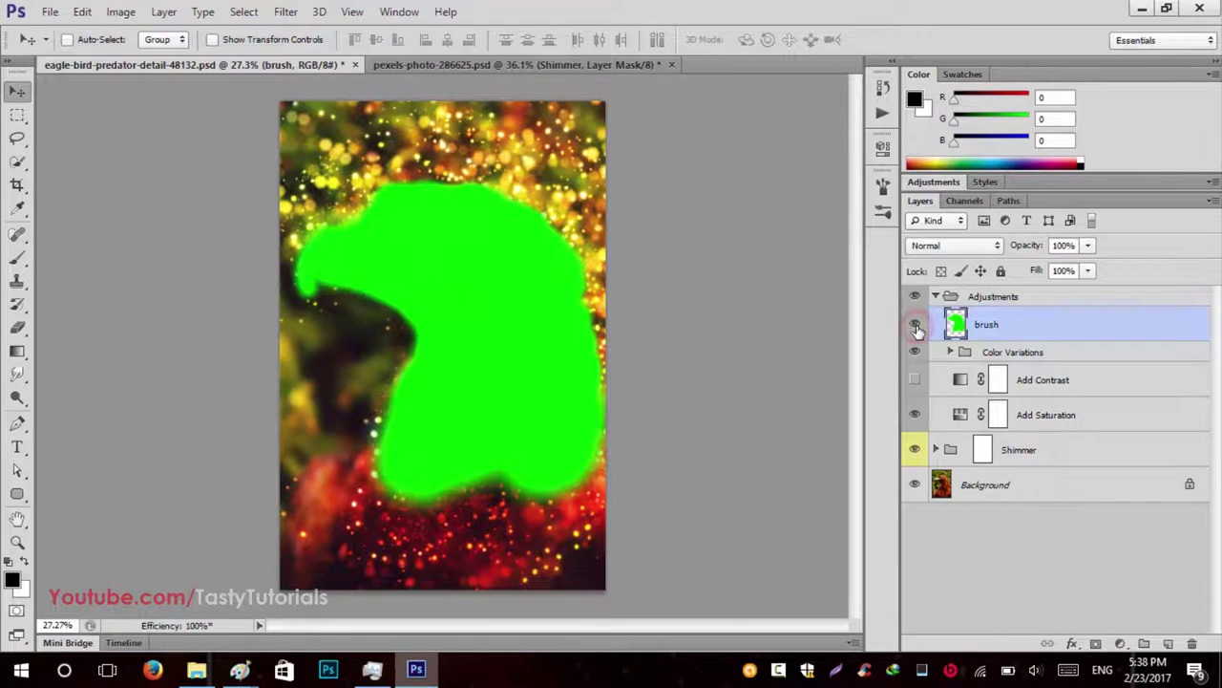
{"action": "left_click", "coordinate": [915, 324]}
Turn on the Add Contrast layer and compare the image with and without Color Variations and Add Saturation
{"action": "left_click", "coordinate": [1033, 353]}
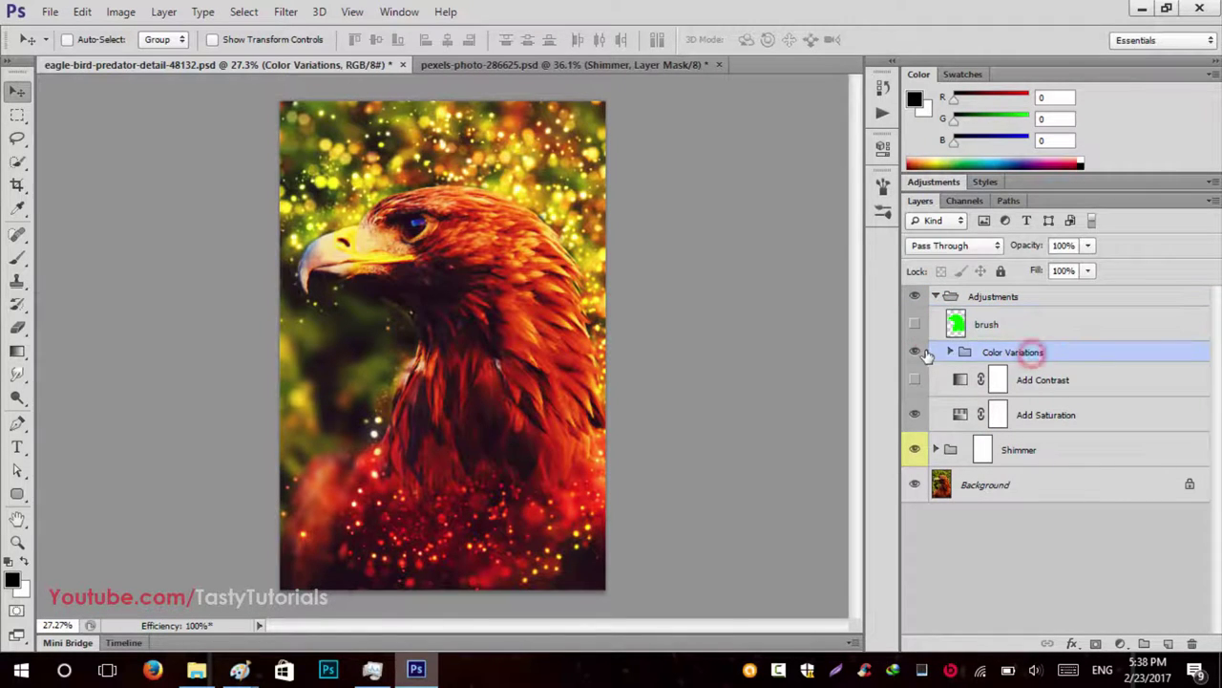
{"action": "left_click", "coordinate": [915, 351]}
{"action": "left_click", "coordinate": [915, 352]}
{"action": "left_click", "coordinate": [916, 380]}
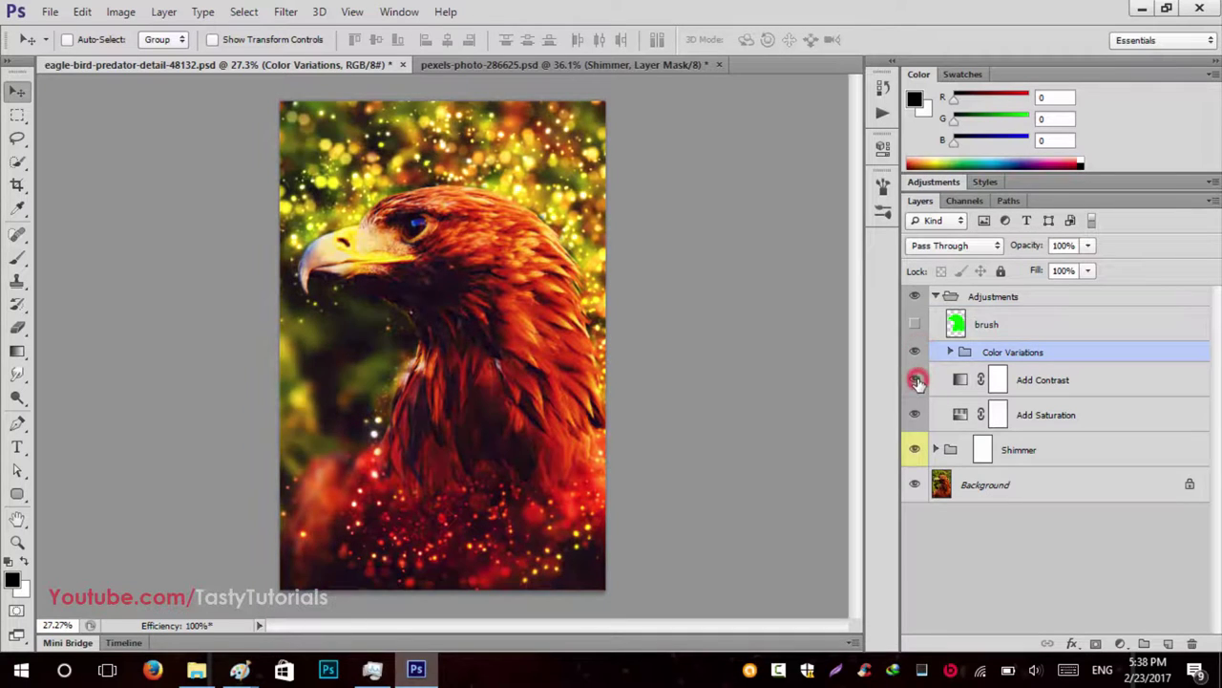
{"action": "left_click", "coordinate": [915, 380]}
{"action": "left_click", "coordinate": [915, 416]}
{"action": "left_click", "coordinate": [915, 415]}
{"action": "left_click", "coordinate": [915, 351]}
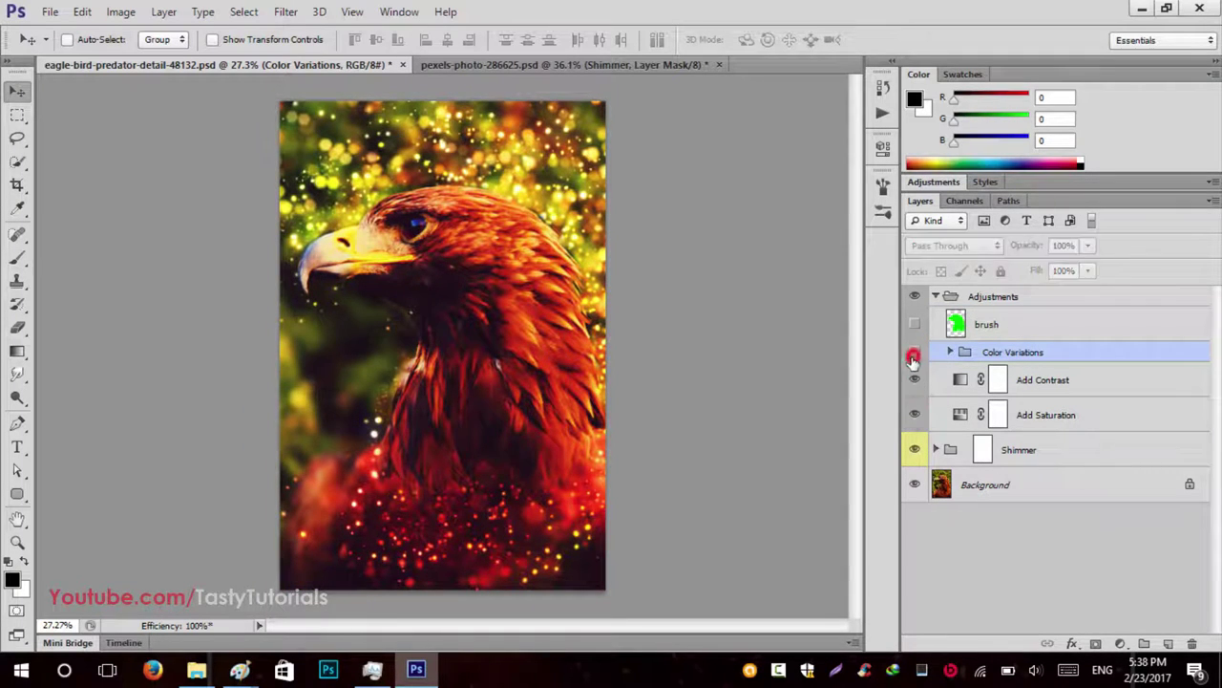
{"action": "left_click", "coordinate": [915, 352]}
{"action": "left_click", "coordinate": [914, 379]}
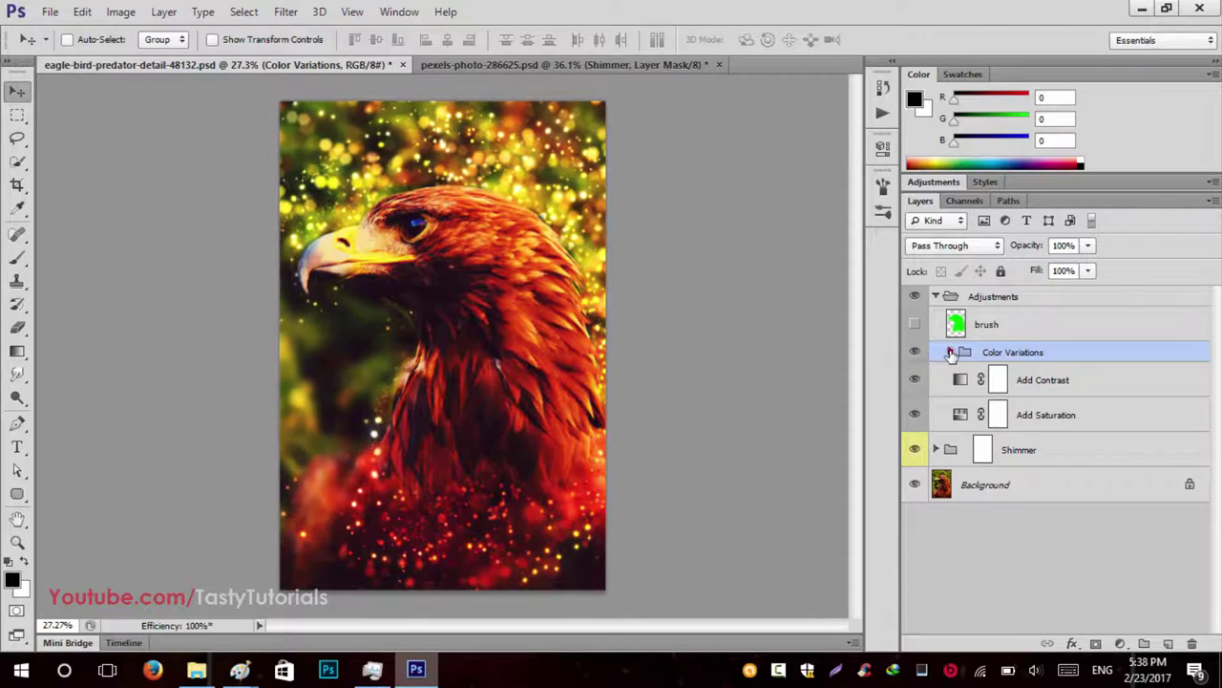
Expand the Color Variations group, hide Color 1 and preview the variations up to Color 5 one at a time
{"action": "left_click", "coordinate": [951, 353]}
{"action": "scroll", "coordinate": [1028, 437], "scroll_direction": "down", "scroll_amount": 1}
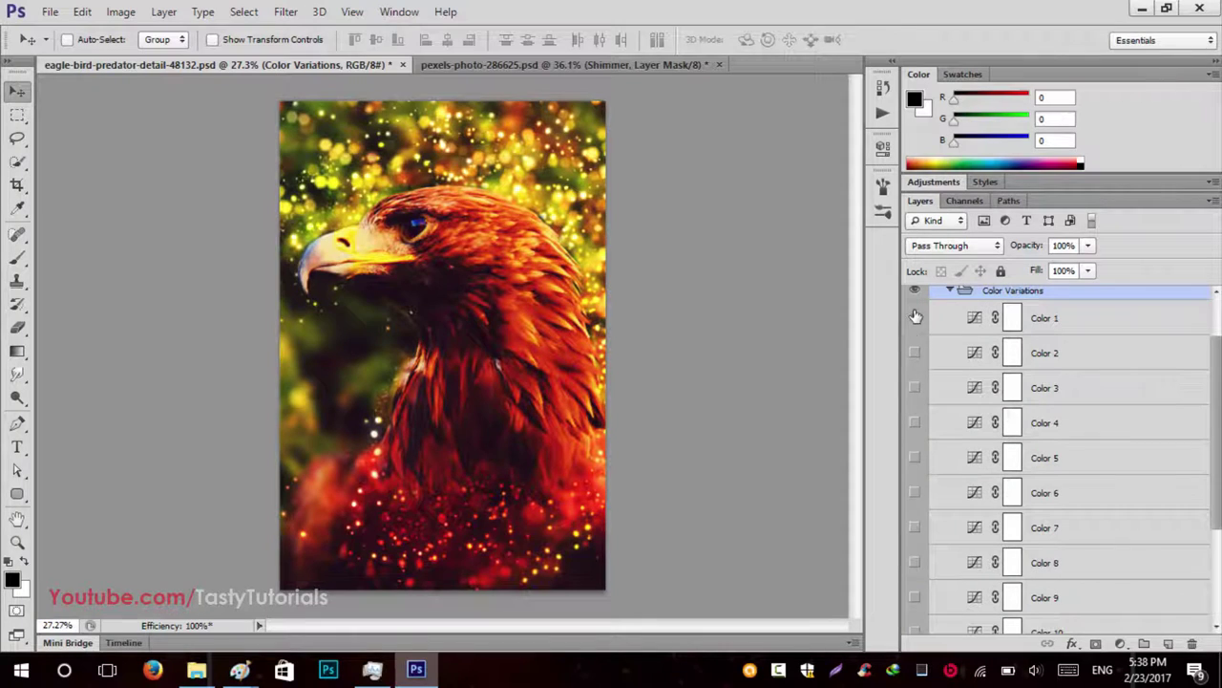
{"action": "scroll", "coordinate": [948, 521], "scroll_direction": "down", "scroll_amount": 3}
{"action": "scroll", "coordinate": [944, 535], "scroll_direction": "up", "scroll_amount": 3}
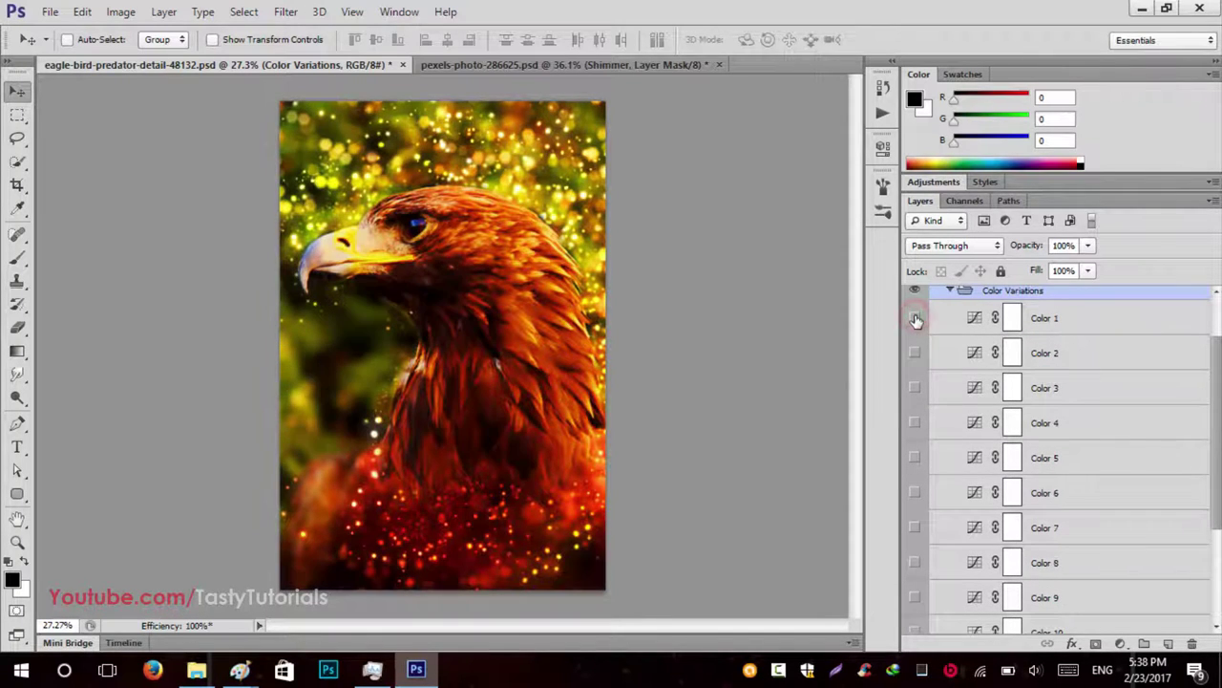
{"action": "left_click", "coordinate": [917, 386]}
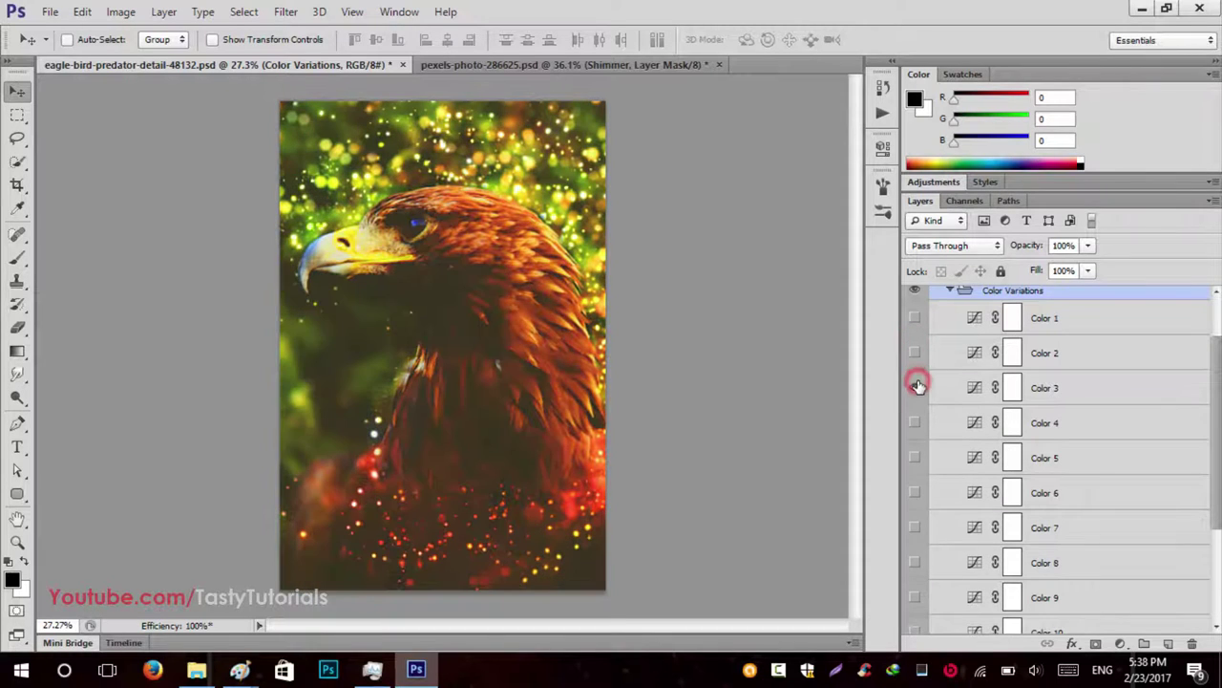
{"action": "left_click", "coordinate": [914, 423]}
{"action": "left_click", "coordinate": [914, 424]}
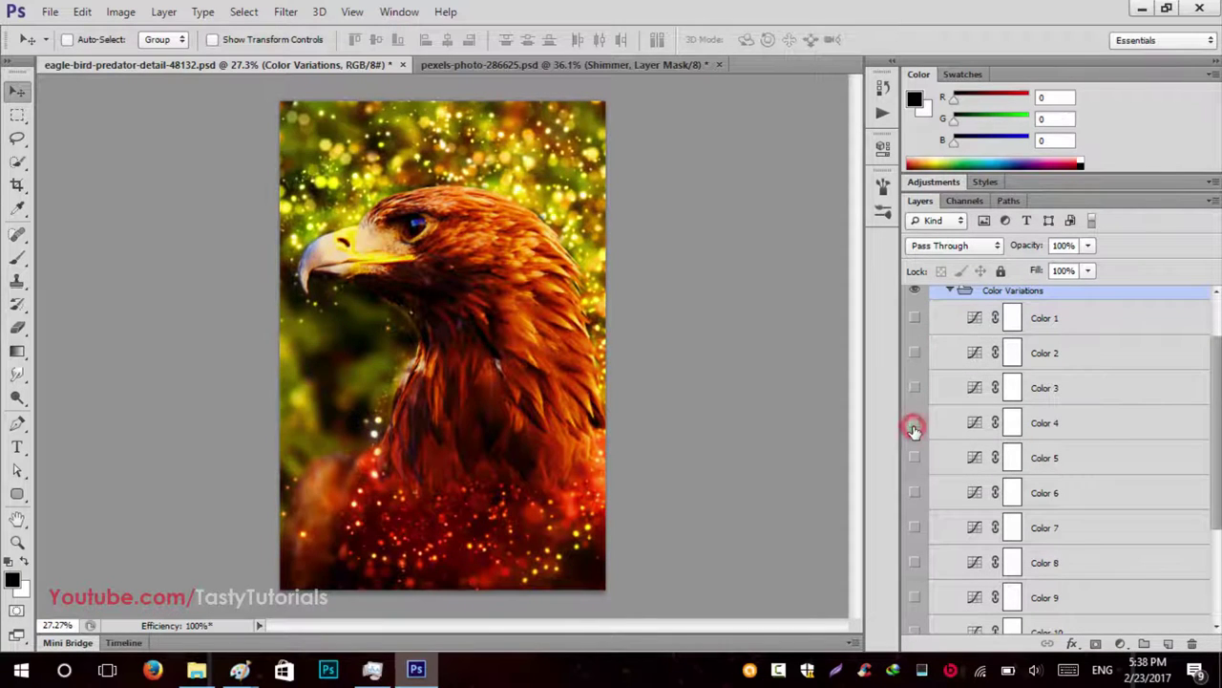
{"action": "left_click", "coordinate": [914, 426]}
{"action": "left_click", "coordinate": [914, 425]}
{"action": "left_click", "coordinate": [914, 459]}
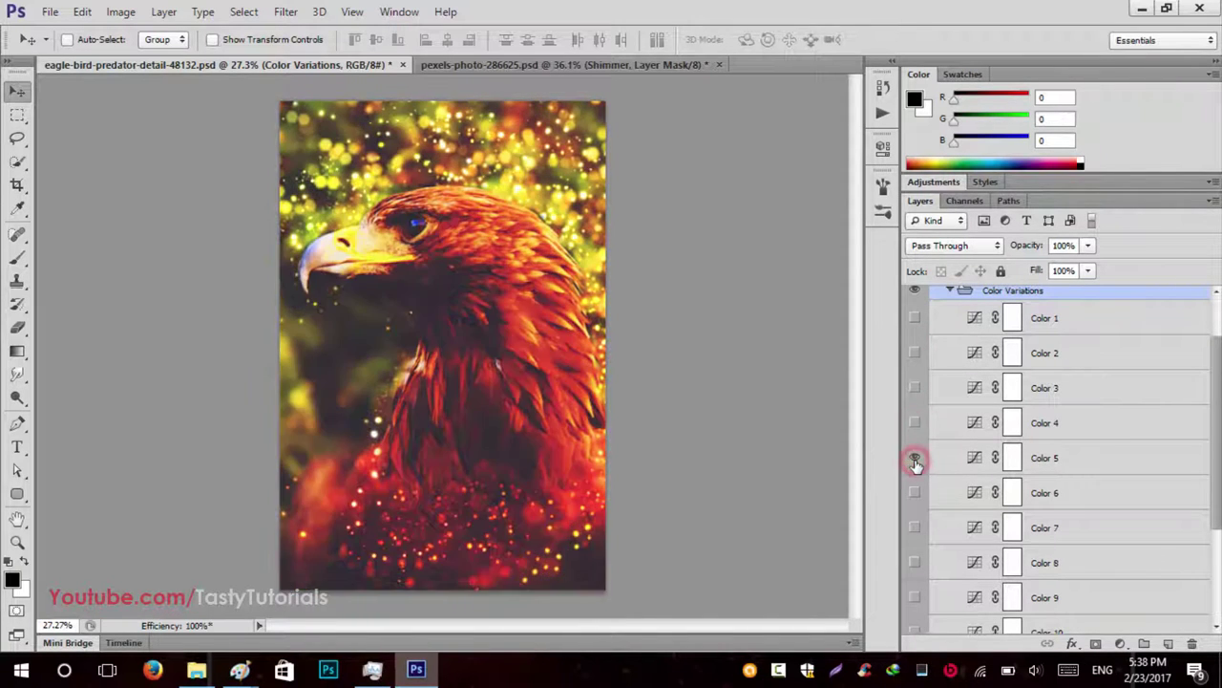
{"action": "left_click", "coordinate": [915, 463]}
{"action": "left_click", "coordinate": [915, 461]}
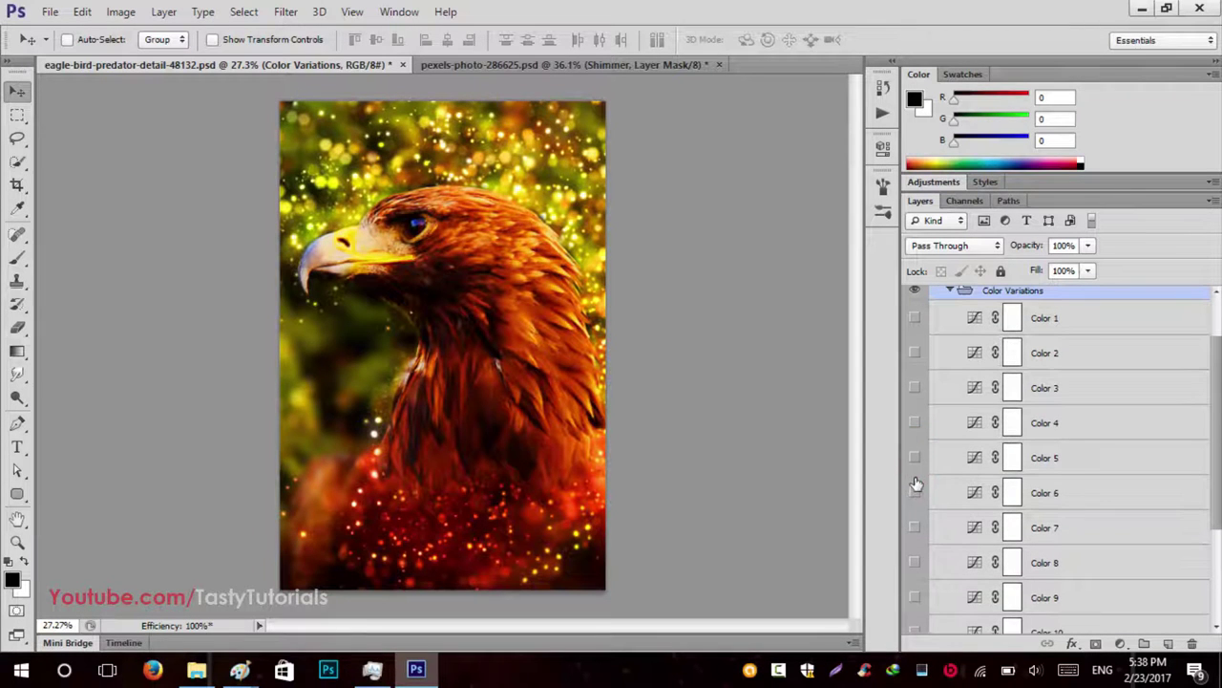
Preview the Color 6 to Color 10 variations one at a time and switch Color 1 back on
{"action": "left_click", "coordinate": [915, 496]}
{"action": "left_click", "coordinate": [915, 496]}
{"action": "left_click", "coordinate": [915, 496]}
{"action": "scroll", "coordinate": [915, 497], "scroll_direction": "down", "scroll_amount": 3}
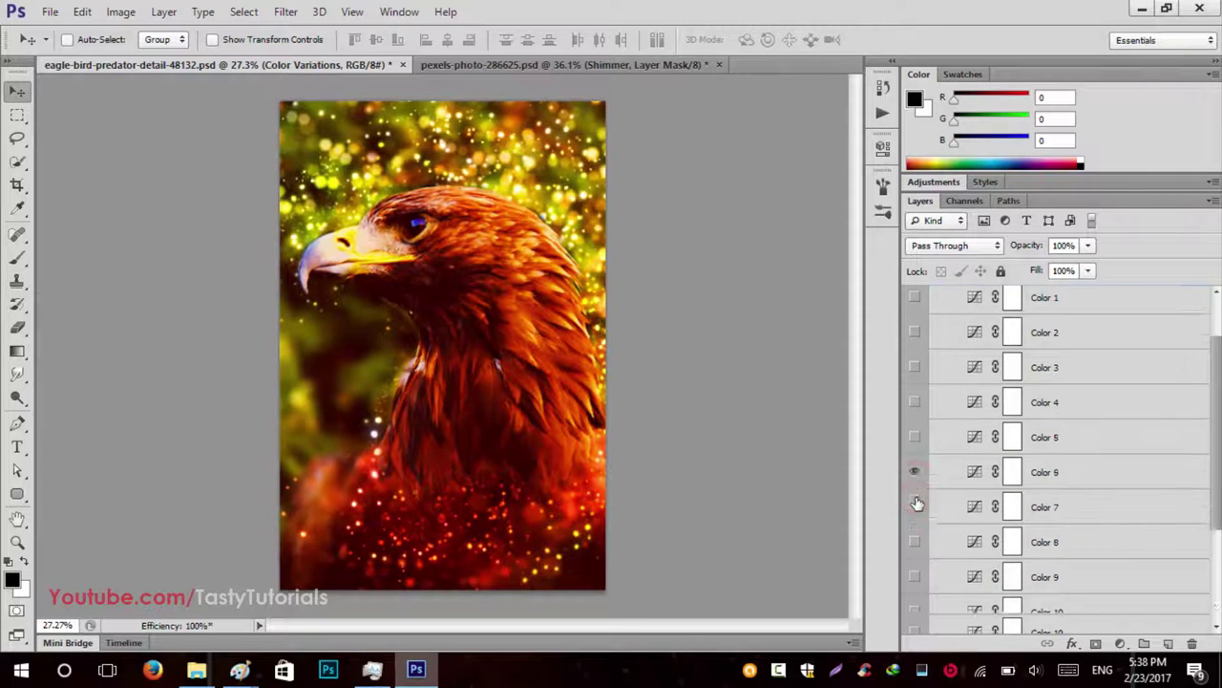
{"action": "left_click", "coordinate": [914, 431]}
{"action": "left_click", "coordinate": [914, 465]}
{"action": "left_click", "coordinate": [914, 465]}
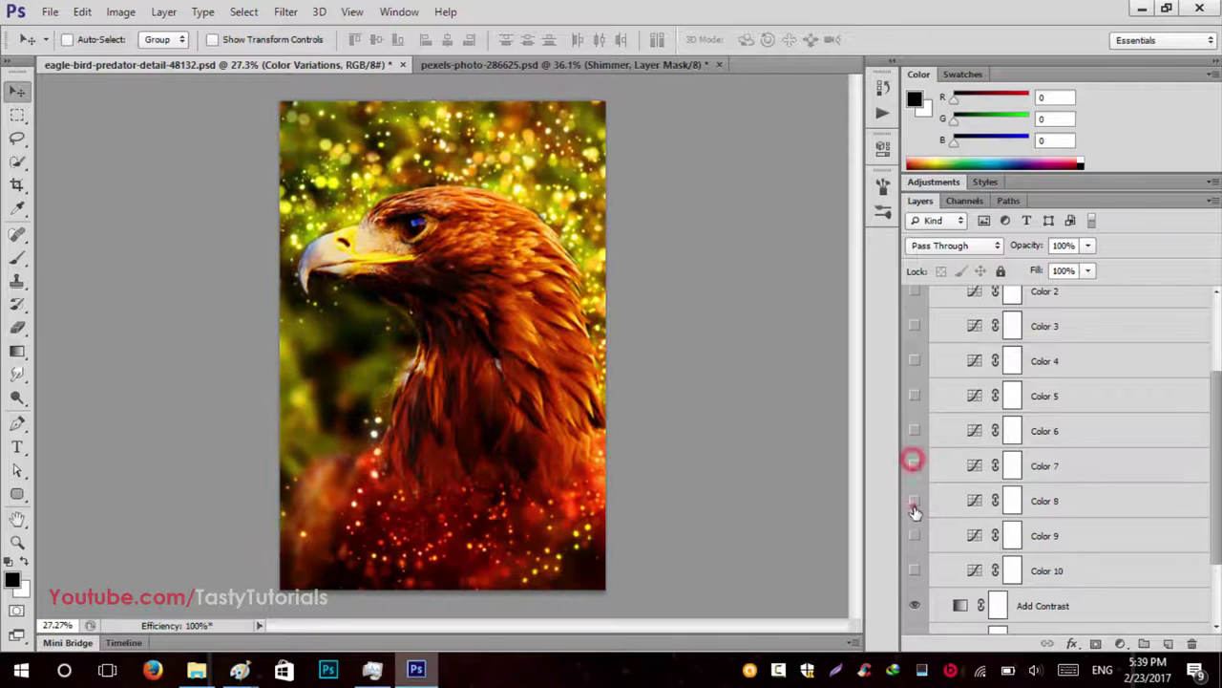
{"action": "left_click", "coordinate": [915, 503]}
{"action": "left_click", "coordinate": [915, 502]}
{"action": "left_click", "coordinate": [915, 504]}
{"action": "left_click", "coordinate": [915, 504]}
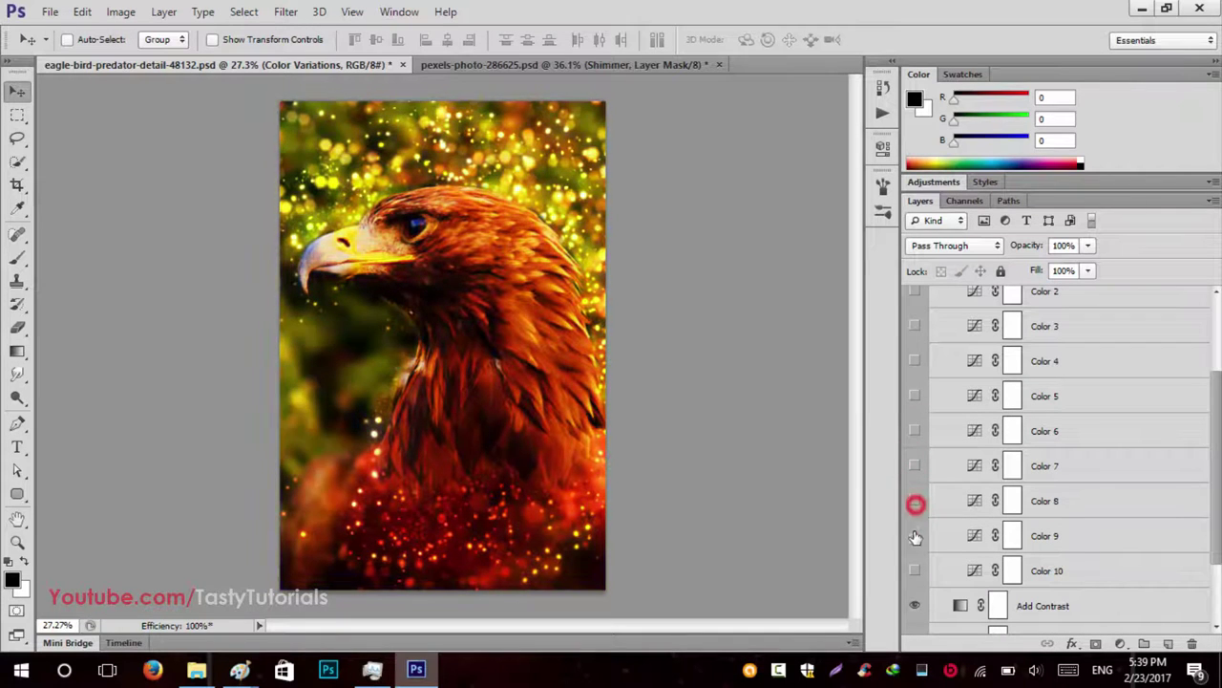
{"action": "left_click", "coordinate": [914, 534]}
{"action": "left_click", "coordinate": [914, 535]}
{"action": "left_click", "coordinate": [912, 570]}
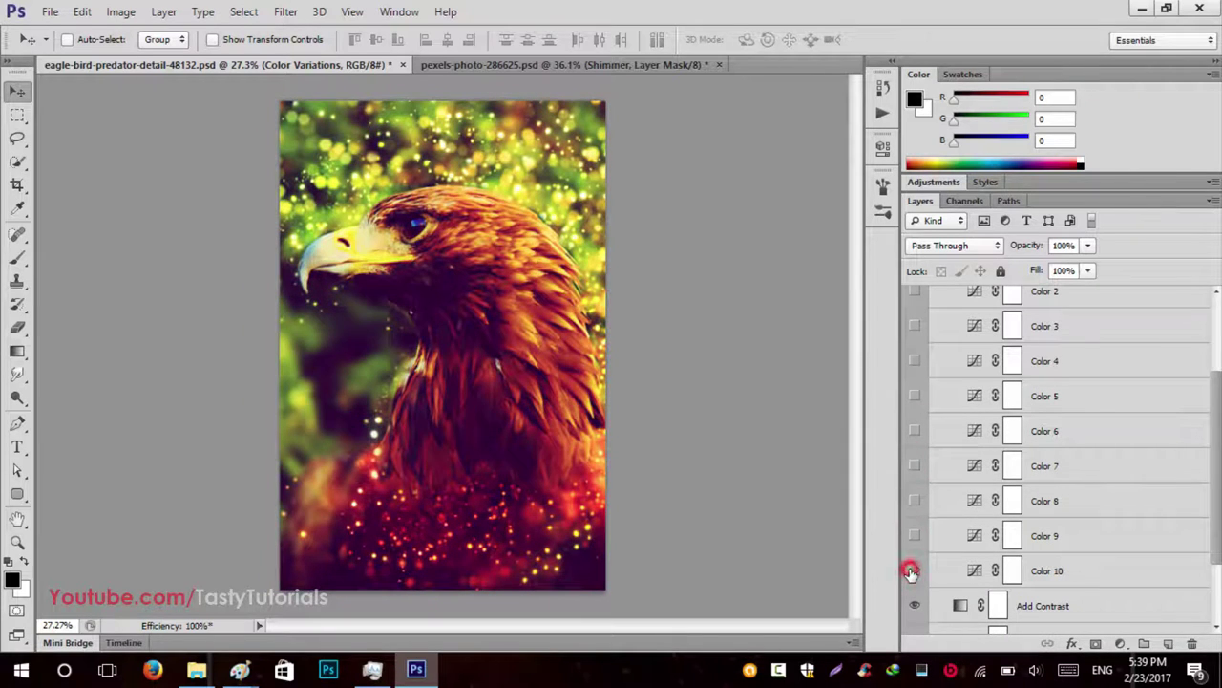
{"action": "left_click", "coordinate": [912, 570]}
{"action": "scroll", "coordinate": [929, 465], "scroll_direction": "up", "scroll_amount": 2}
{"action": "left_click", "coordinate": [917, 317]}
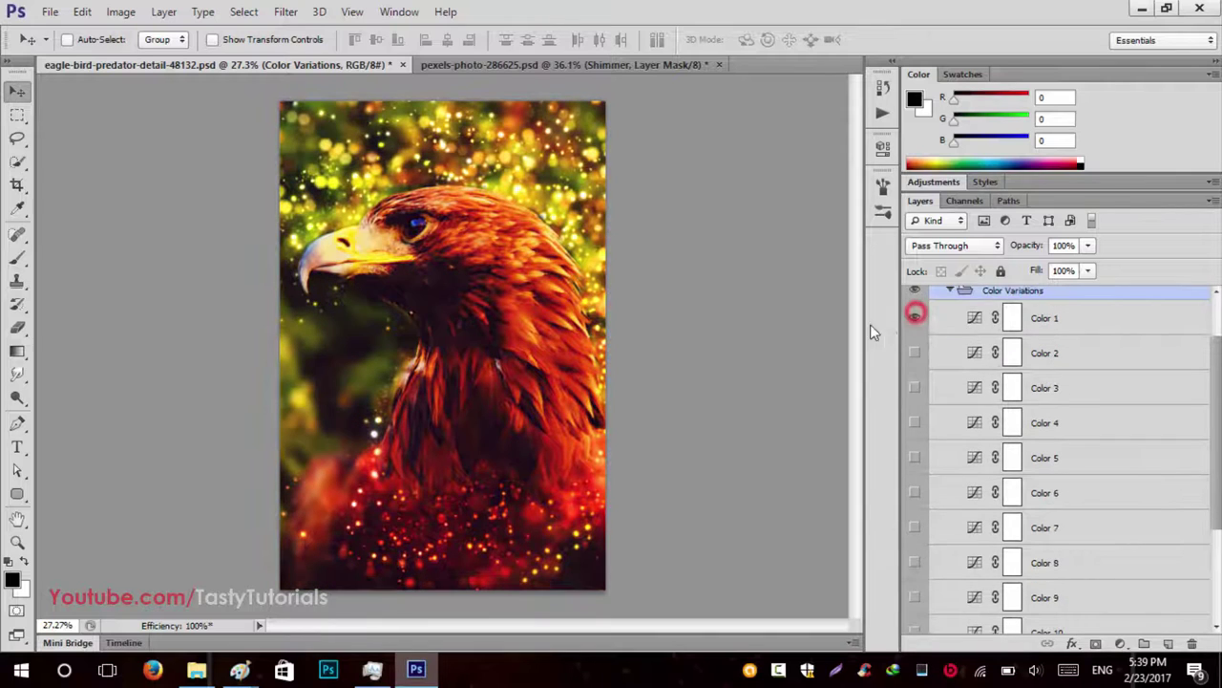
Collapse the Color Variations and Adjustments groups and save the eagle document
{"action": "scroll", "coordinate": [952, 356], "scroll_direction": "up", "scroll_amount": 2}
{"action": "left_click", "coordinate": [951, 351]}
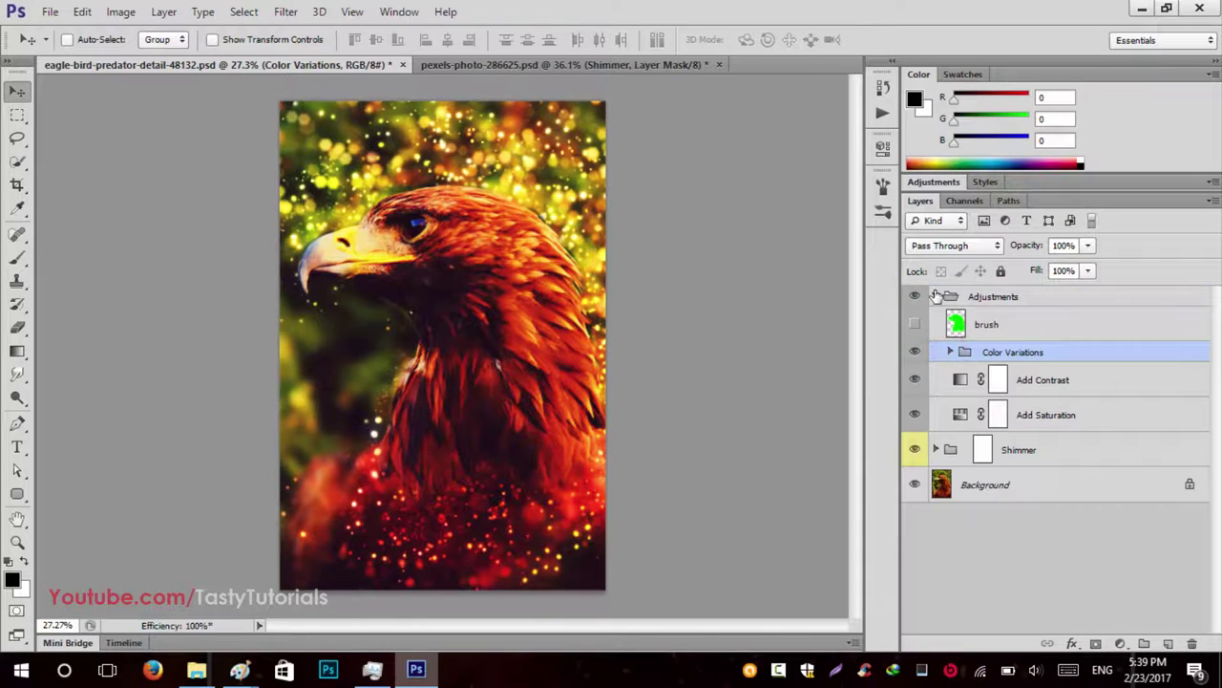
{"action": "left_click", "coordinate": [936, 296]}
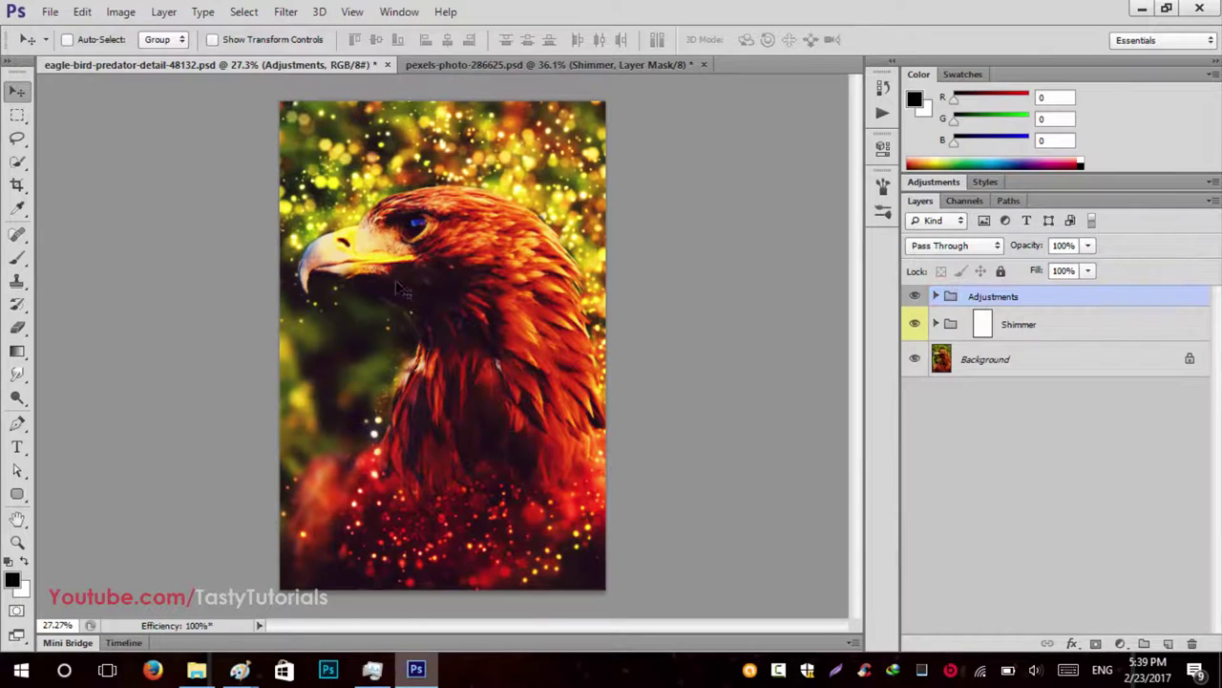
{"action": "left_click", "coordinate": [47, 12]}
{"action": "left_click", "coordinate": [84, 200]}
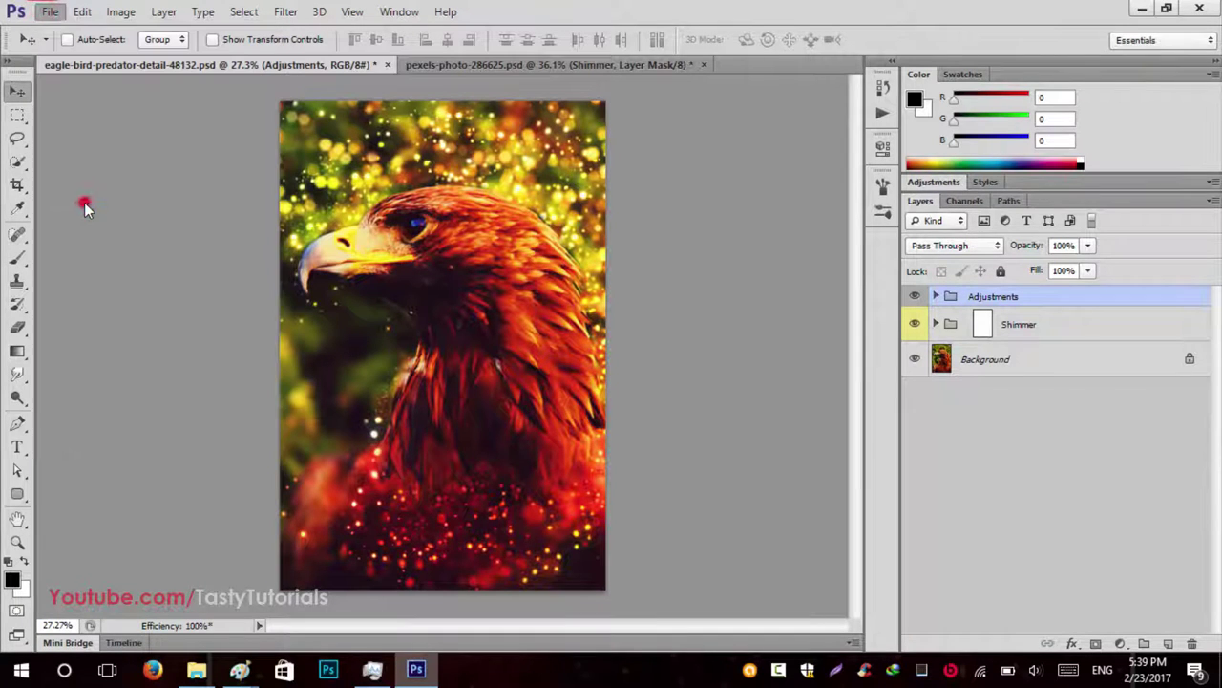
Switch to the pexels-photo-286625.psd document and delete its Adjustments and Shimmer groups, keeping only the Background layer
{"action": "left_click", "coordinate": [494, 67]}
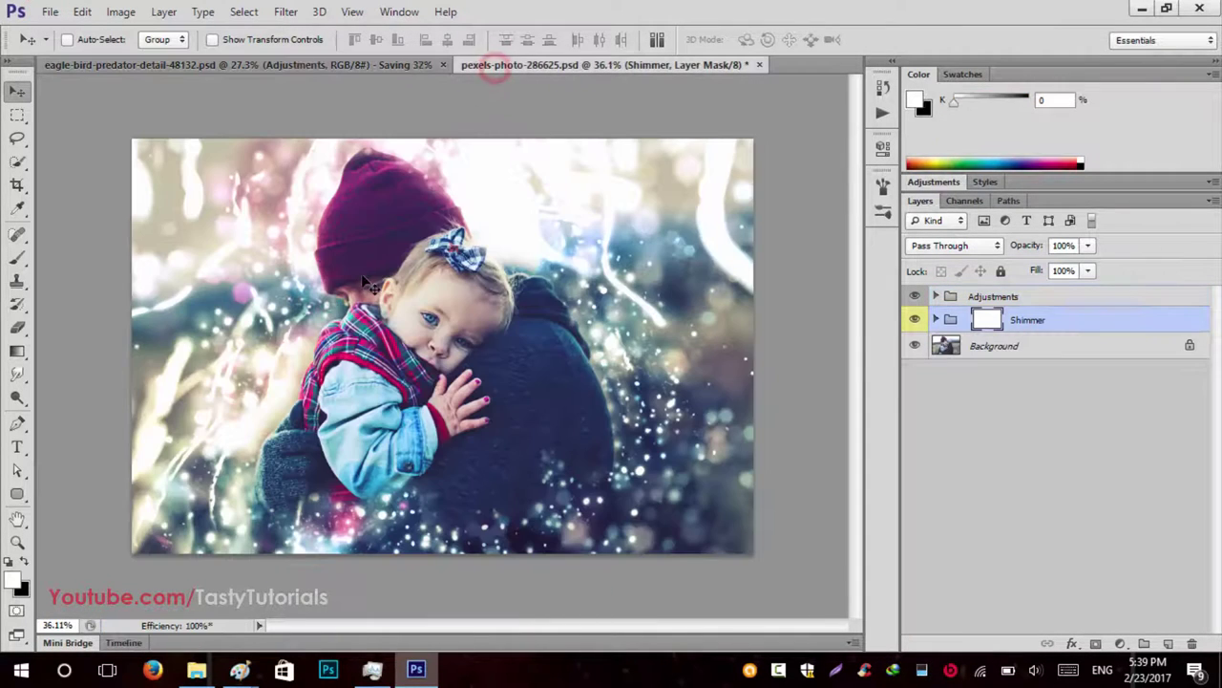
{"action": "left_click", "coordinate": [993, 294]}
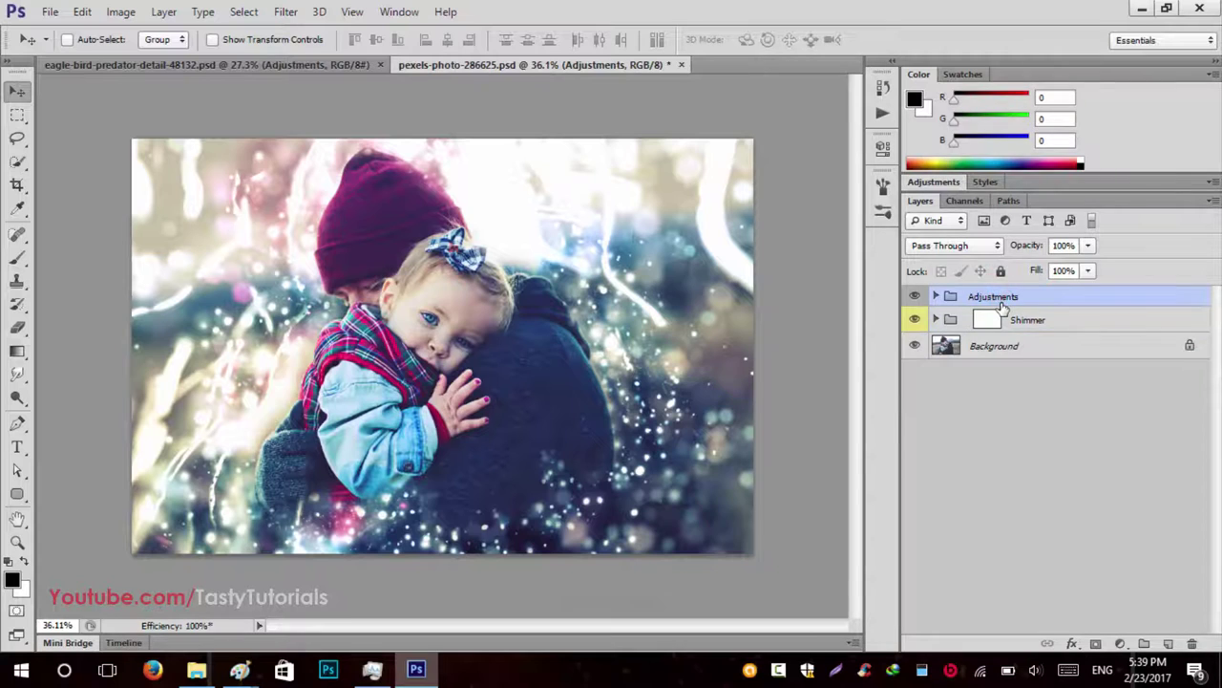
{"action": "key", "text": "Delete"}
{"action": "key", "text": "Delete"}
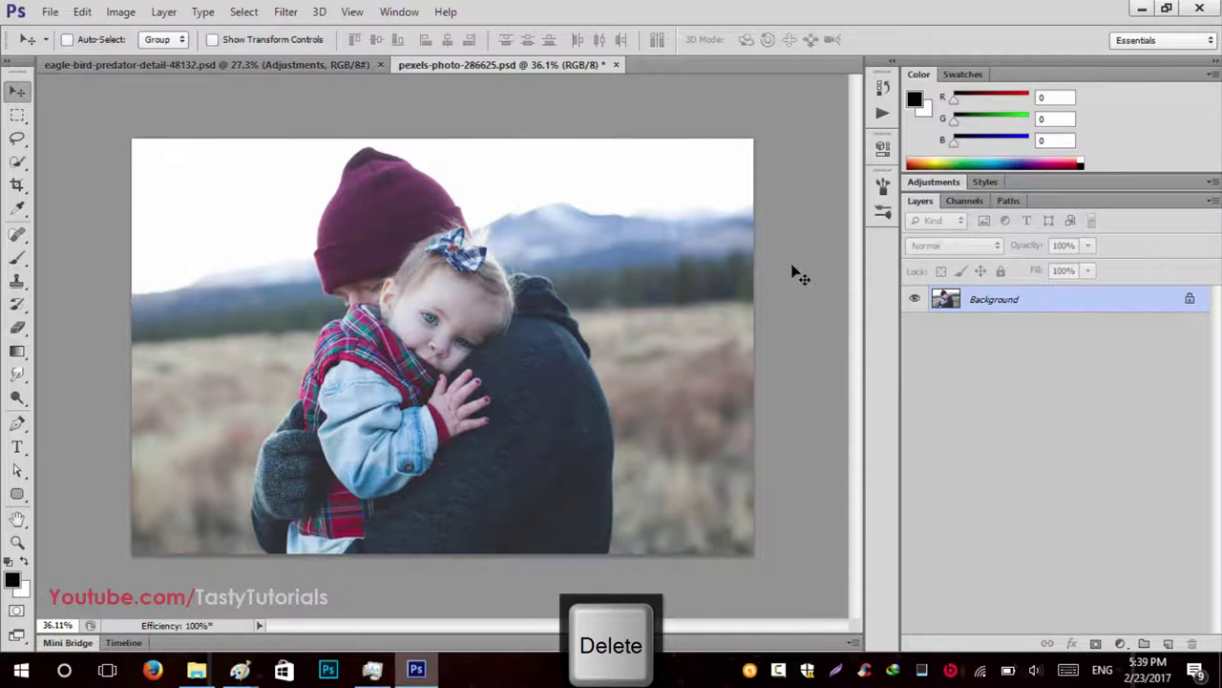
Find the Shimmer action in the Shimmer set and expand its list of recorded commands
{"action": "left_click", "coordinate": [882, 113]}
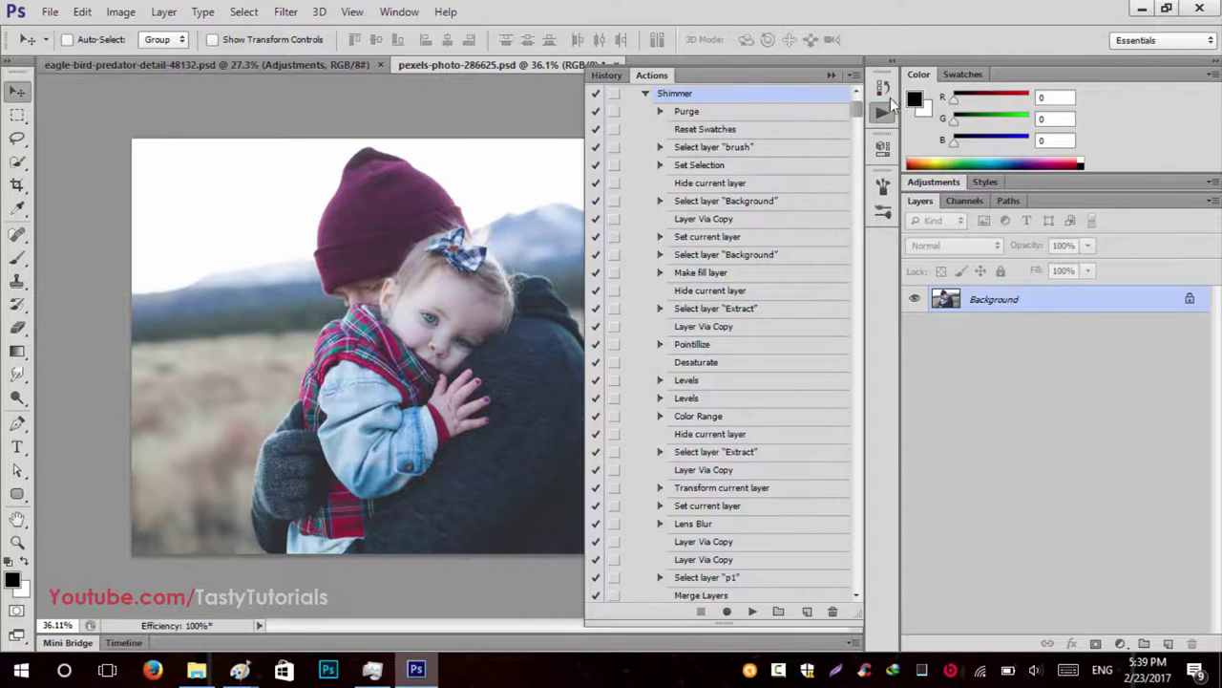
{"action": "scroll", "coordinate": [764, 234], "scroll_direction": "up", "scroll_amount": 1}
{"action": "left_click", "coordinate": [645, 111]}
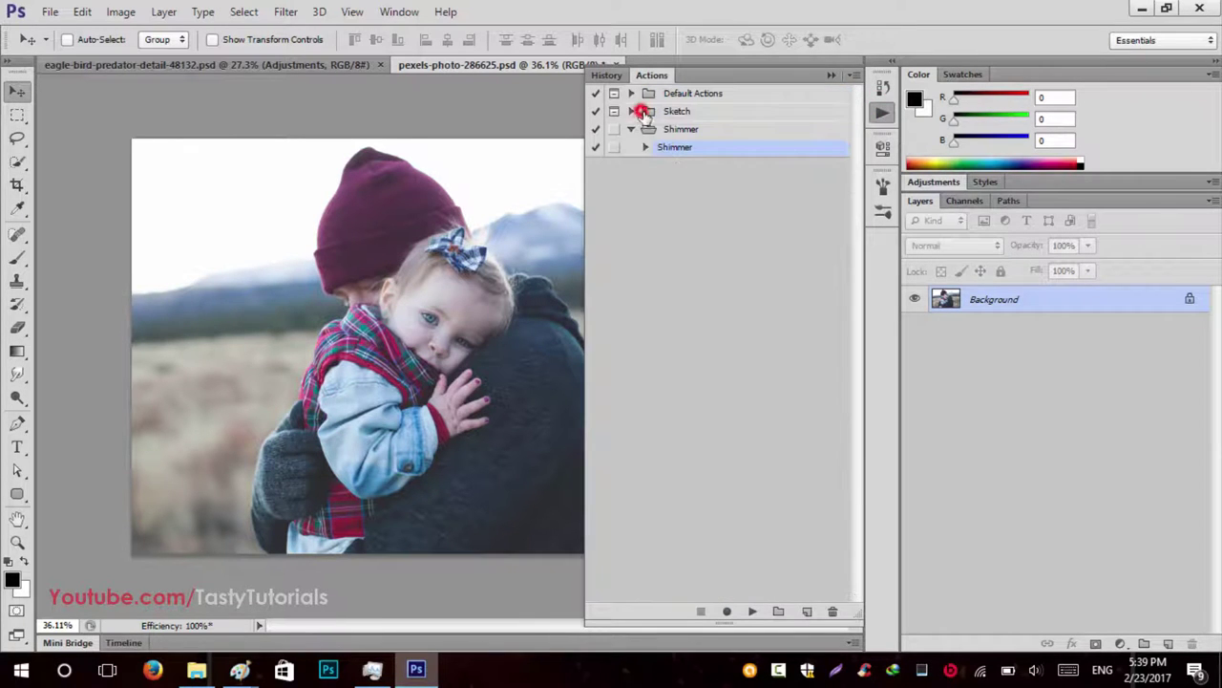
{"action": "left_click", "coordinate": [680, 129]}
{"action": "left_click", "coordinate": [645, 147]}
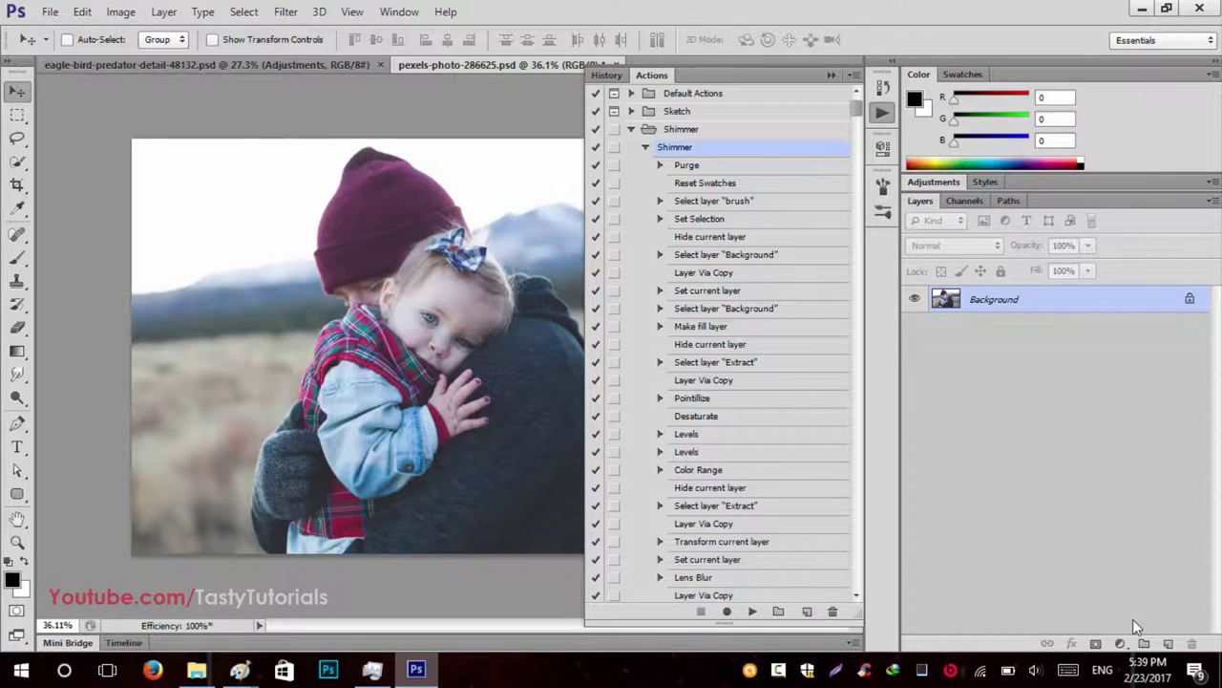
Add a new empty layer above the Background and name it brush
{"action": "left_click", "coordinate": [1170, 645]}
{"action": "double_click", "coordinate": [984, 297]}
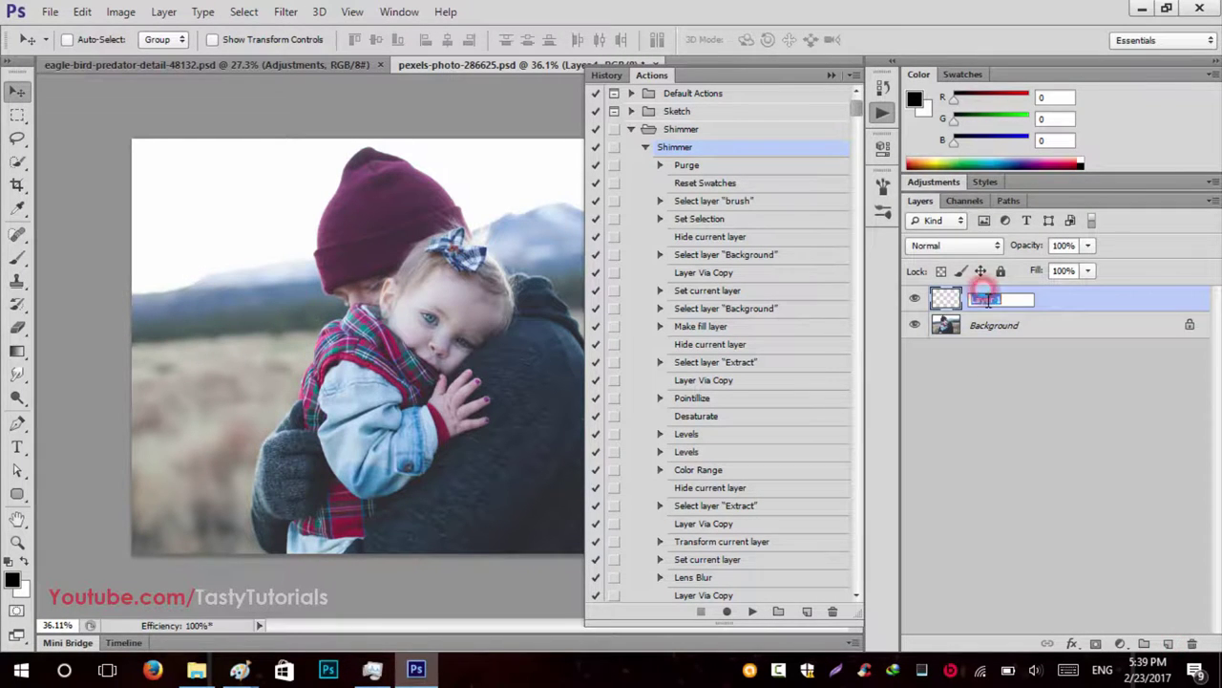
{"action": "type", "text": "brush"}
{"action": "key", "text": "Return"}
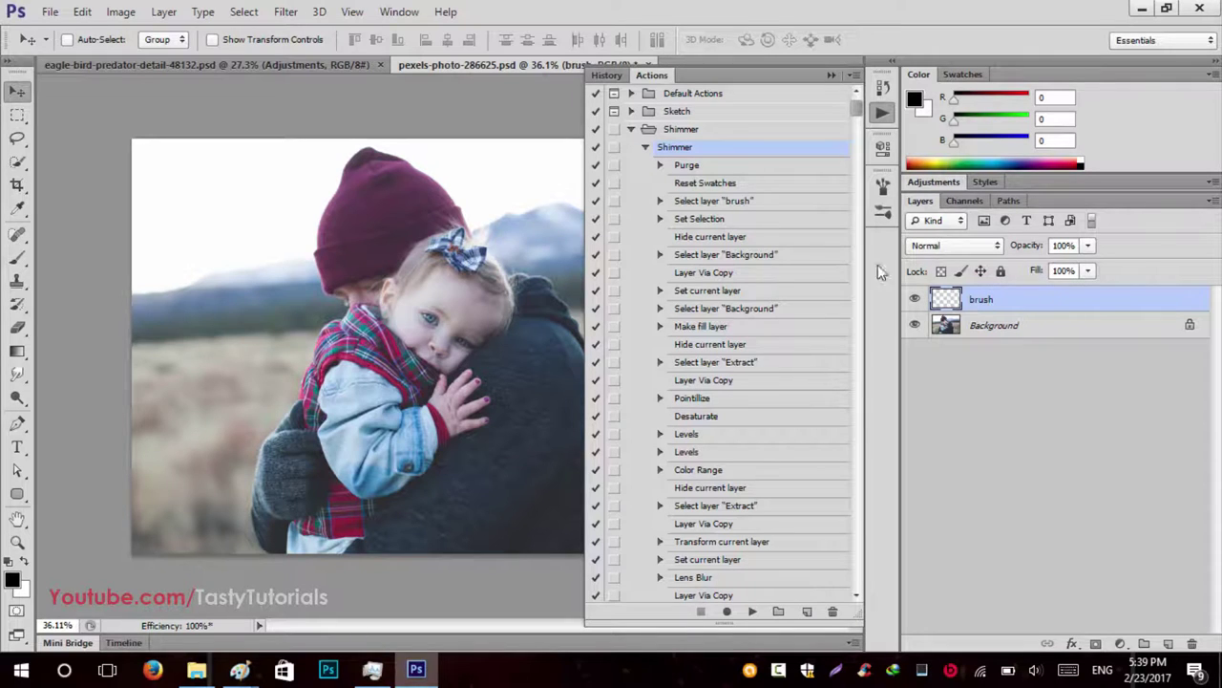
Close the actions list, choose the Brush tool and set the foreground colour to red (R 255, G 0, B 0)
{"action": "left_click", "coordinate": [829, 77]}
{"action": "left_click", "coordinate": [17, 256]}
{"action": "left_click", "coordinate": [96, 252]}
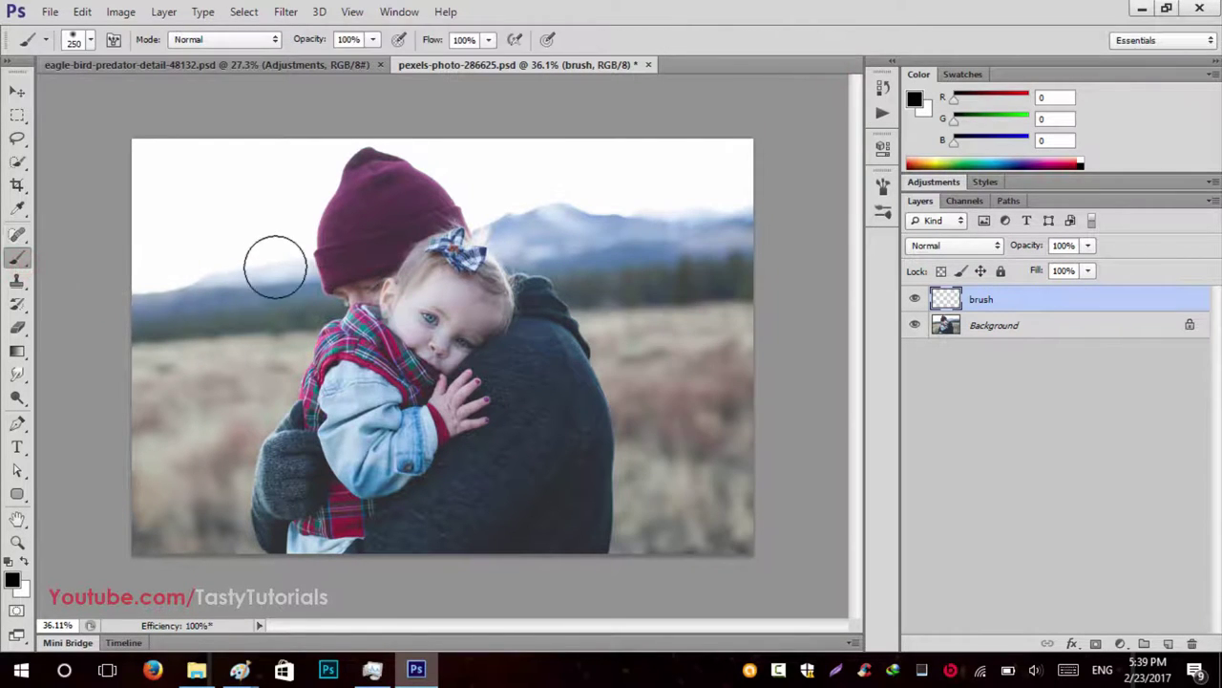
{"action": "left_click_drag", "start_coordinate": [955, 100], "coordinate": [1029, 100]}
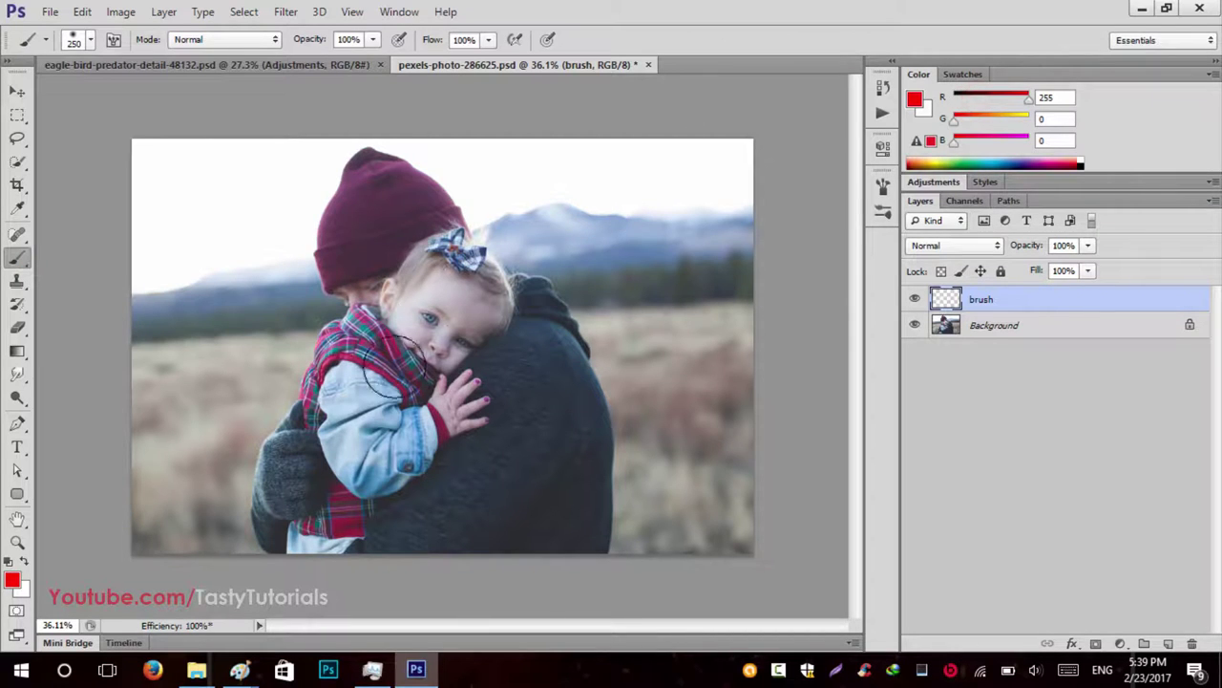
Undo a trial stroke over the hat, set a 150 px brush with 71% hardness and paint along the edges of both people
{"action": "mouse_move", "coordinate": [415, 261]}
{"action": "left_mouse_down"}
{"action": "mouse_move", "coordinate": [373, 236]}
{"action": "mouse_move", "coordinate": [347, 247]}
{"action": "mouse_move", "coordinate": [373, 179]}
{"action": "mouse_move", "coordinate": [399, 228]}
{"action": "left_mouse_up"}
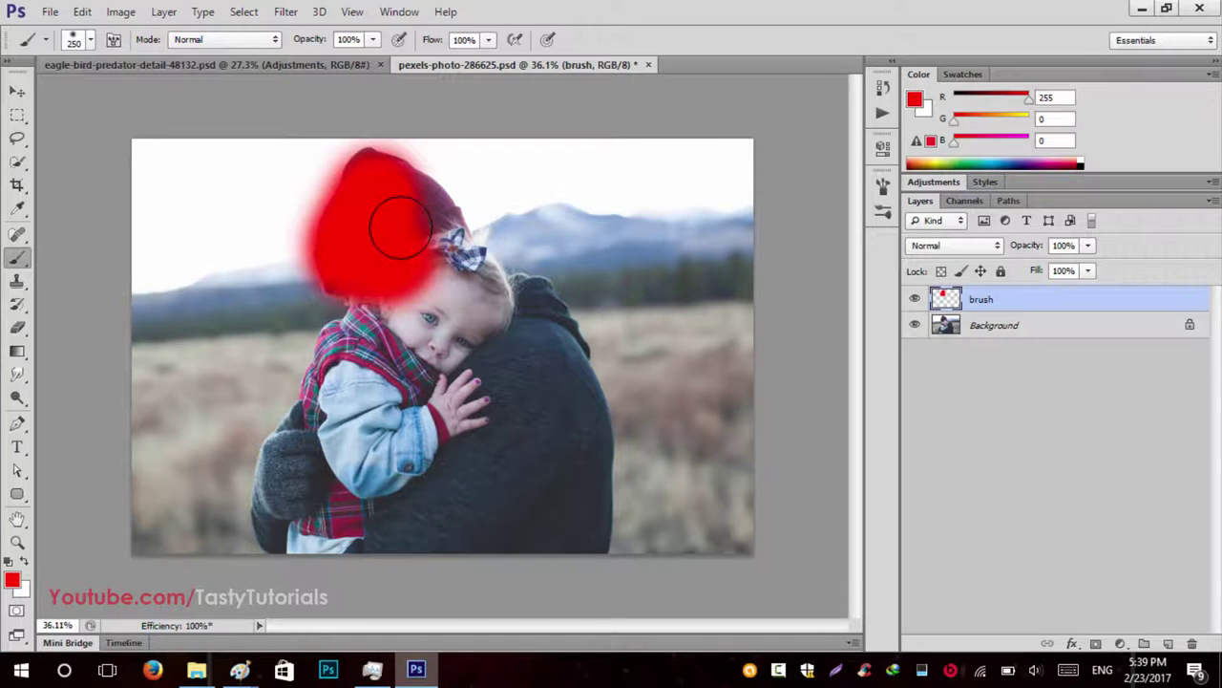
{"action": "key", "text": "ctrl+alt+z"}
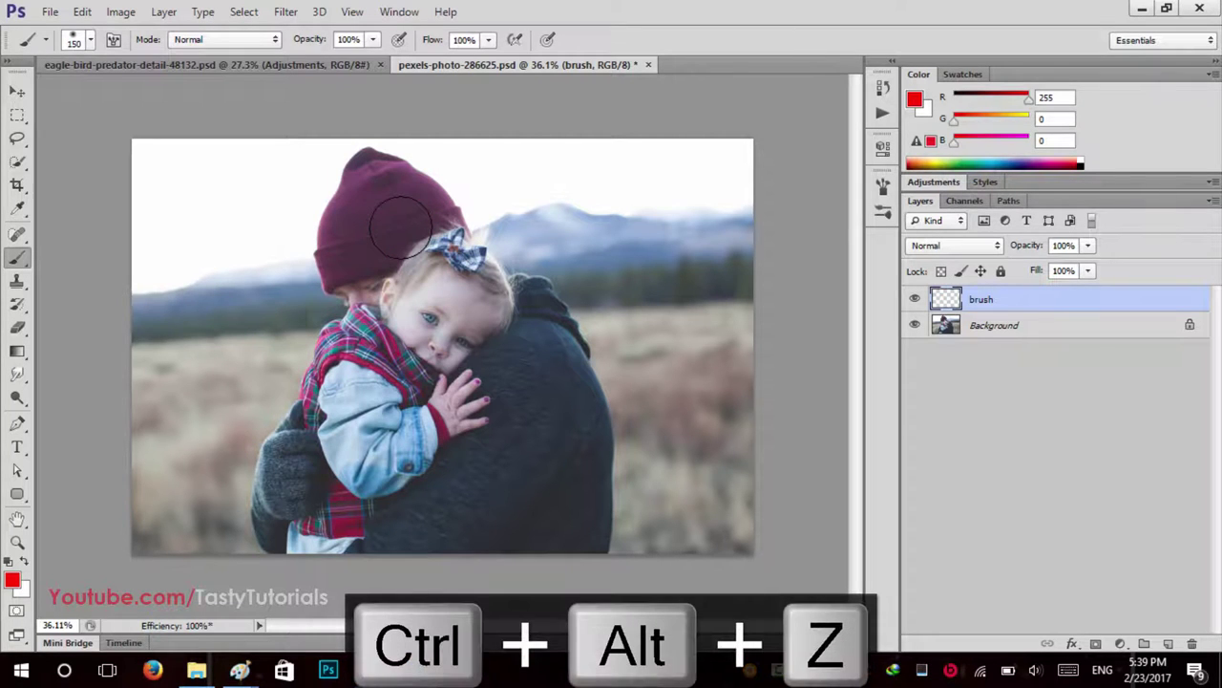
{"action": "right_click", "coordinate": [405, 225]}
{"action": "left_click_drag", "start_coordinate": [488, 315], "coordinate": [549, 324]}
{"action": "key", "text": "Return"}
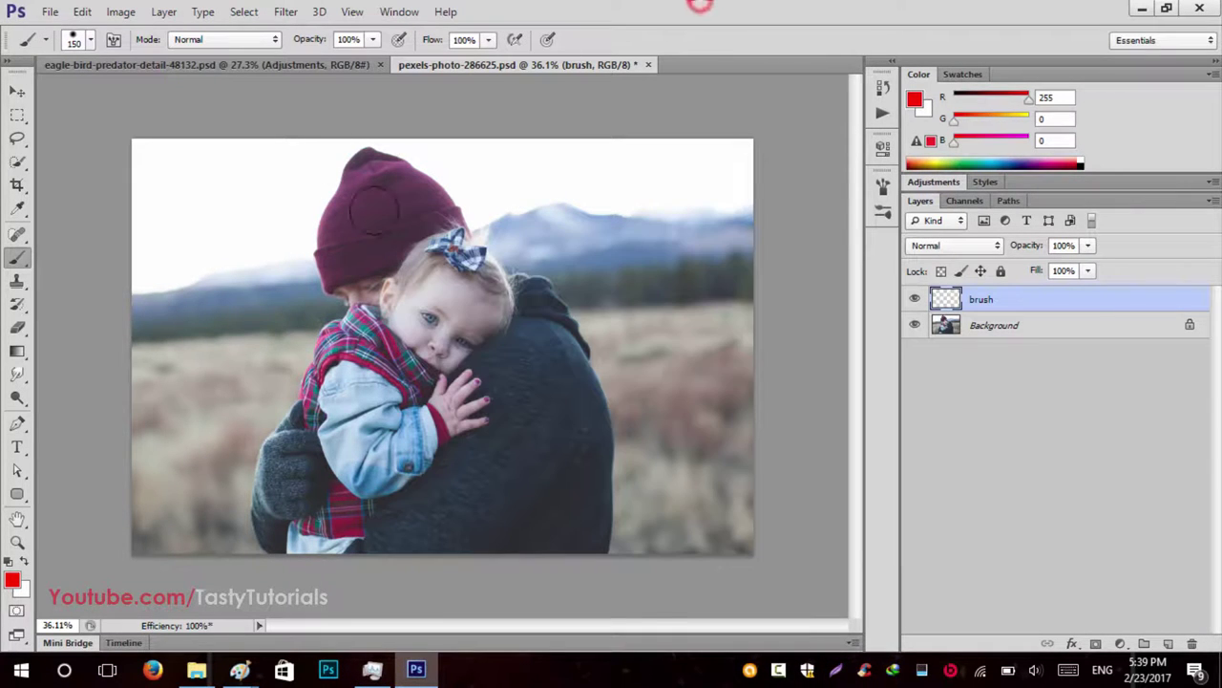
{"action": "mouse_move", "coordinate": [376, 191]}
{"action": "left_mouse_down"}
{"action": "mouse_move", "coordinate": [346, 246]}
{"action": "mouse_move", "coordinate": [374, 173]}
{"action": "mouse_move", "coordinate": [424, 208]}
{"action": "mouse_move", "coordinate": [498, 307]}
{"action": "mouse_move", "coordinate": [521, 300]}
{"action": "mouse_move", "coordinate": [460, 264]}
{"action": "mouse_move", "coordinate": [478, 295]}
{"action": "mouse_move", "coordinate": [535, 301]}
{"action": "mouse_move", "coordinate": [569, 353]}
{"action": "mouse_move", "coordinate": [588, 488]}
{"action": "mouse_move", "coordinate": [560, 341]}
{"action": "mouse_move", "coordinate": [530, 304]}
{"action": "mouse_move", "coordinate": [364, 349]}
{"action": "mouse_move", "coordinate": [368, 312]}
{"action": "mouse_move", "coordinate": [339, 241]}
{"action": "mouse_move", "coordinate": [366, 180]}
{"action": "mouse_move", "coordinate": [390, 200]}
{"action": "mouse_move", "coordinate": [347, 341]}
{"action": "mouse_move", "coordinate": [317, 404]}
{"action": "mouse_move", "coordinate": [328, 354]}
{"action": "mouse_move", "coordinate": [344, 341]}
{"action": "mouse_move", "coordinate": [290, 458]}
{"action": "mouse_move", "coordinate": [363, 279]}
{"action": "mouse_move", "coordinate": [416, 231]}
{"action": "mouse_move", "coordinate": [453, 346]}
{"action": "left_mouse_up"}
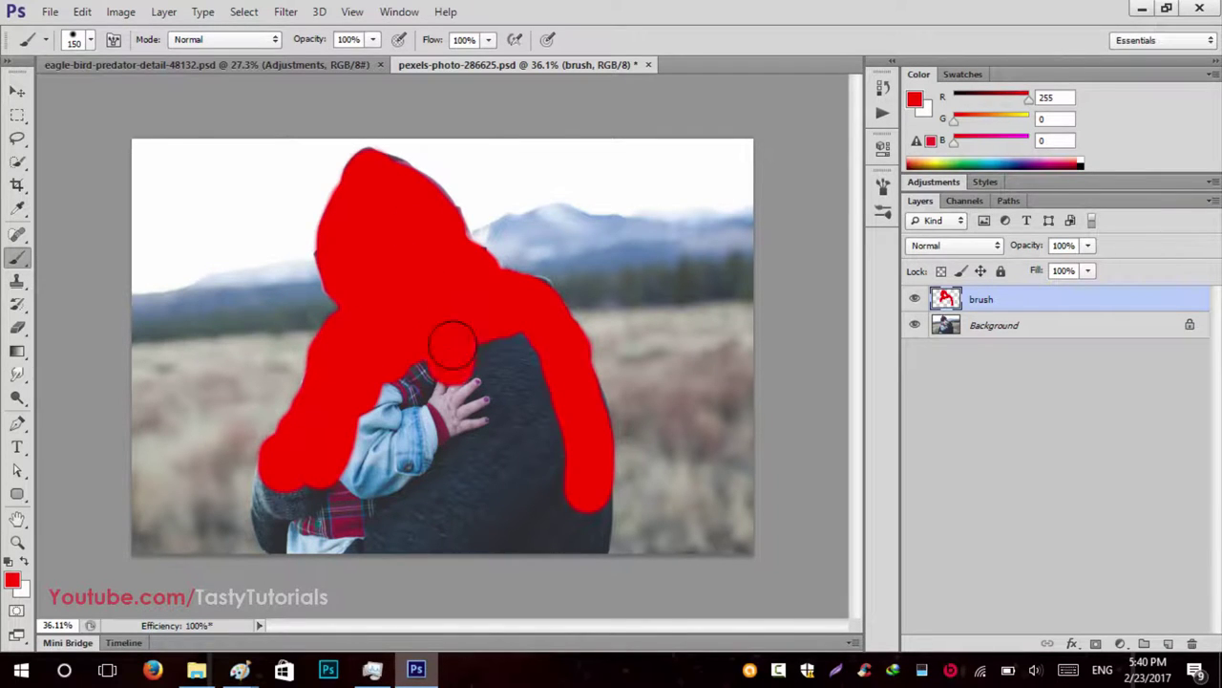
Fill the remaining inner areas of both people with red, using a softer brush of up to 300 px
{"action": "right_click", "coordinate": [461, 288]}
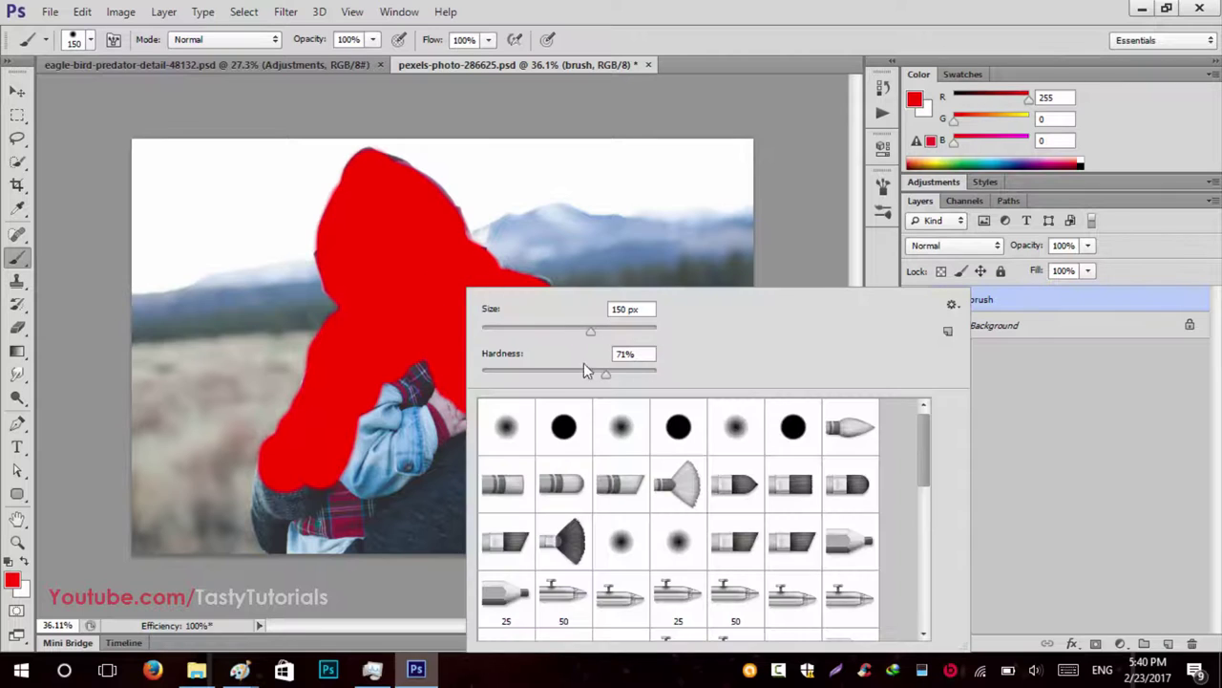
{"action": "left_click", "coordinate": [598, 371]}
{"action": "key", "text": "Return"}
{"action": "mouse_move", "coordinate": [420, 363]}
{"action": "left_mouse_down"}
{"action": "mouse_move", "coordinate": [375, 386]}
{"action": "mouse_move", "coordinate": [369, 452]}
{"action": "mouse_move", "coordinate": [381, 472]}
{"action": "mouse_move", "coordinate": [434, 445]}
{"action": "mouse_move", "coordinate": [445, 467]}
{"action": "mouse_move", "coordinate": [492, 423]}
{"action": "mouse_move", "coordinate": [518, 433]}
{"action": "mouse_move", "coordinate": [538, 420]}
{"action": "mouse_move", "coordinate": [531, 398]}
{"action": "mouse_move", "coordinate": [420, 487]}
{"action": "mouse_move", "coordinate": [382, 476]}
{"action": "mouse_move", "coordinate": [346, 493]}
{"action": "mouse_move", "coordinate": [316, 473]}
{"action": "mouse_move", "coordinate": [292, 499]}
{"action": "mouse_move", "coordinate": [354, 480]}
{"action": "mouse_move", "coordinate": [414, 403]}
{"action": "mouse_move", "coordinate": [466, 368]}
{"action": "mouse_move", "coordinate": [452, 260]}
{"action": "mouse_move", "coordinate": [392, 222]}
{"action": "left_mouse_up"}
{"action": "key", "text": "bracketright"}
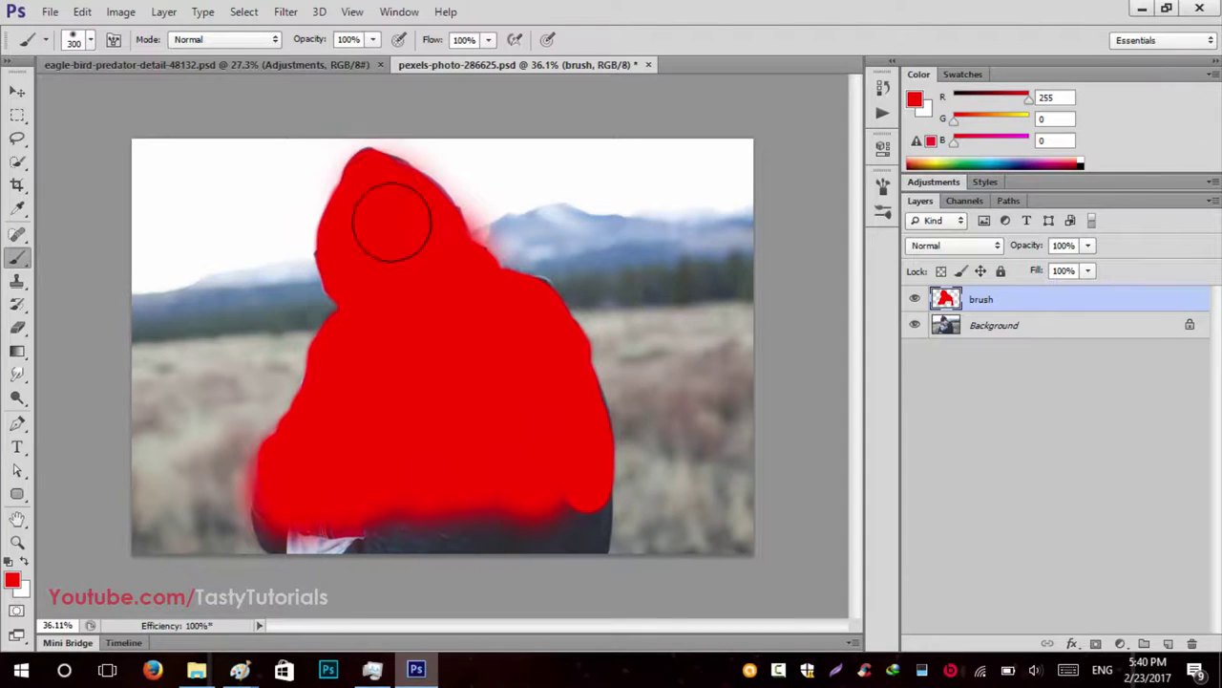
Run the Shimmer action on the painted photo, then collapse the Shimmer set and close the actions list
{"action": "left_click", "coordinate": [17, 91]}
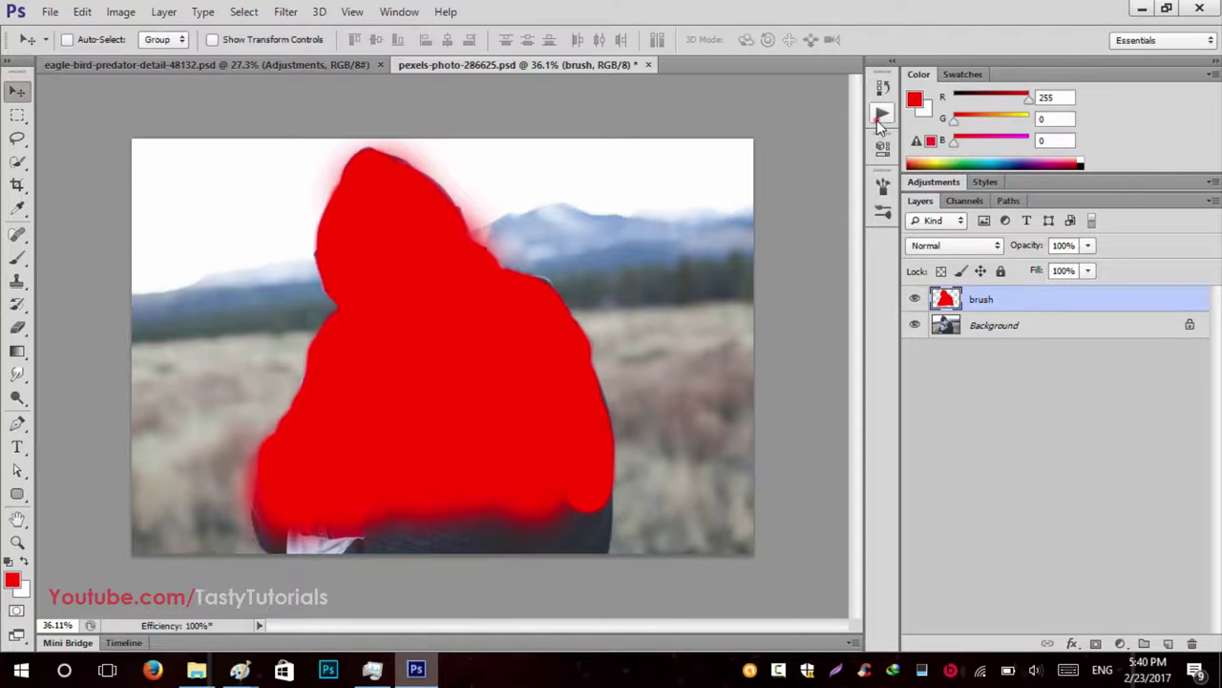
{"action": "left_click", "coordinate": [880, 115]}
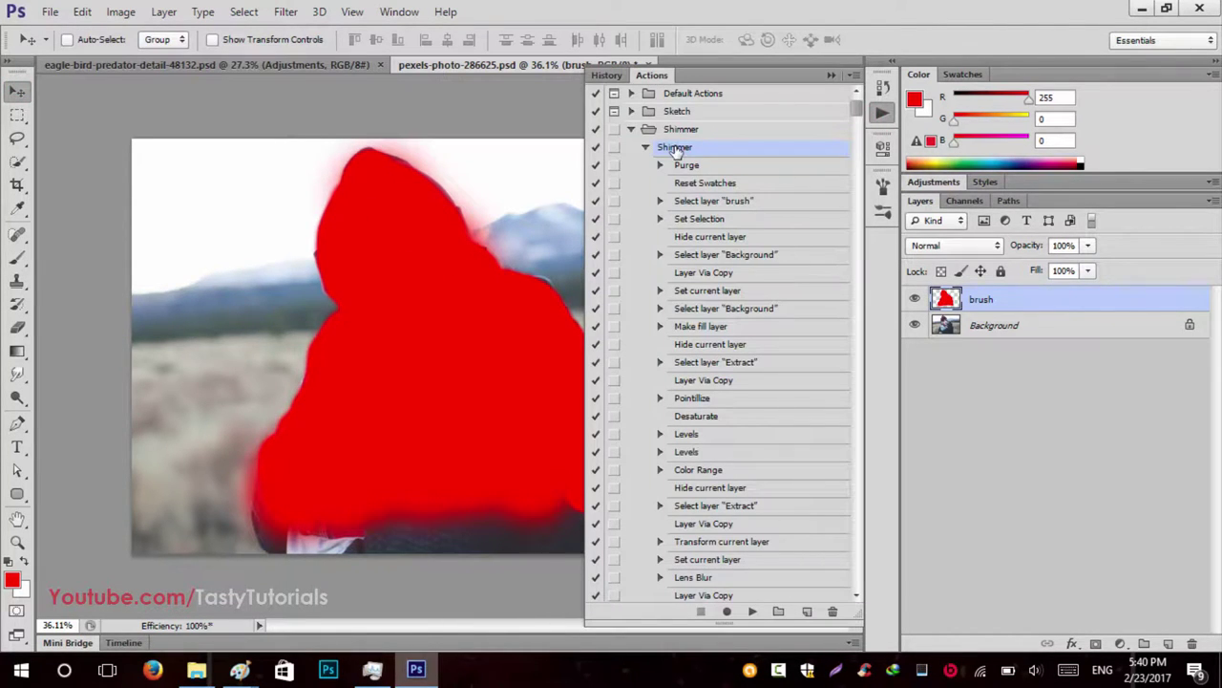
{"action": "left_click", "coordinate": [753, 612]}
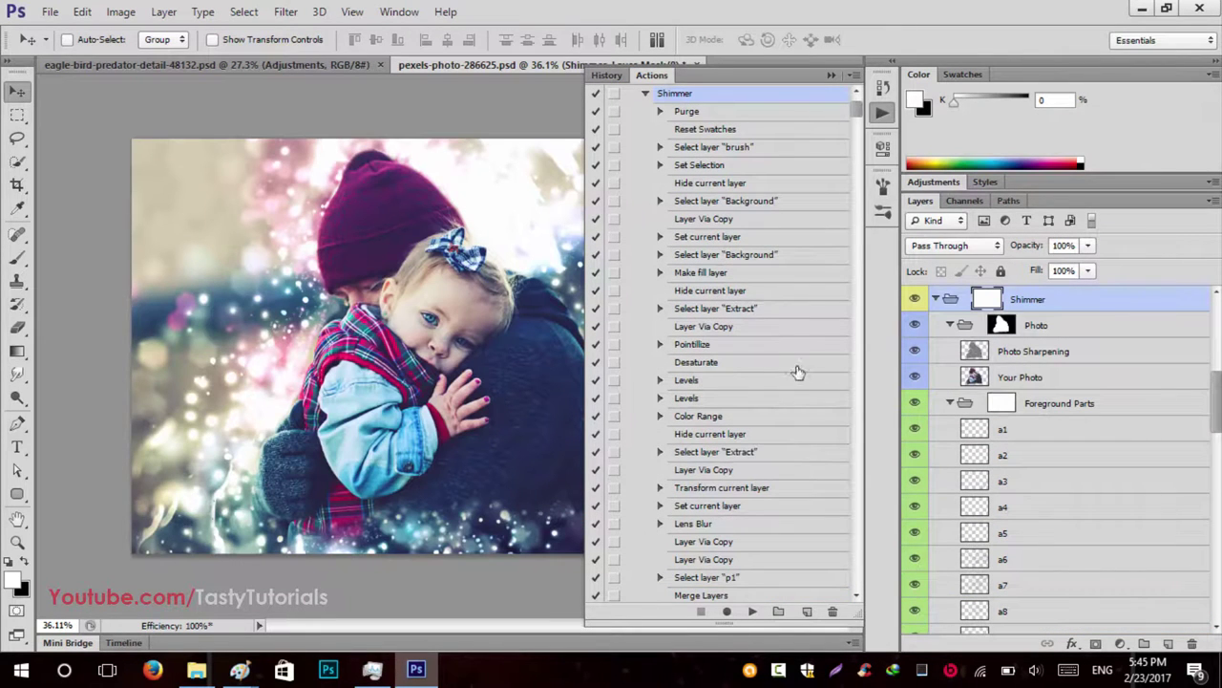
{"action": "scroll", "coordinate": [631, 357], "scroll_direction": "up", "scroll_amount": 1}
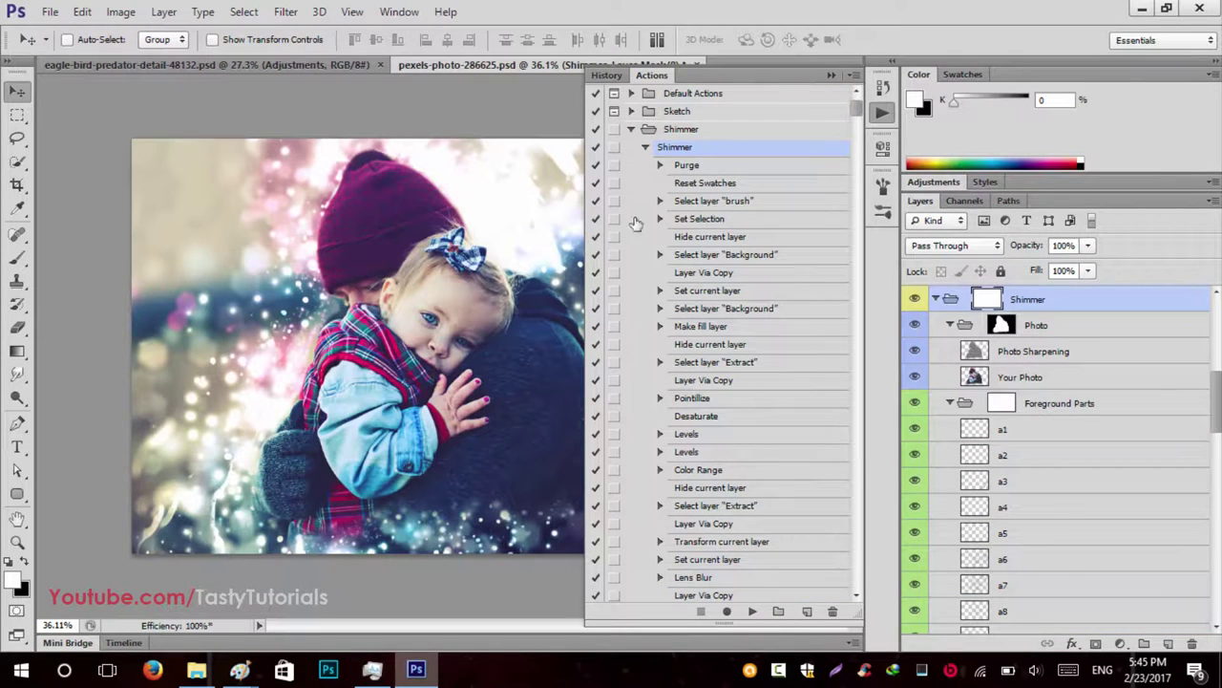
{"action": "left_click", "coordinate": [631, 129]}
{"action": "left_click", "coordinate": [592, 296]}
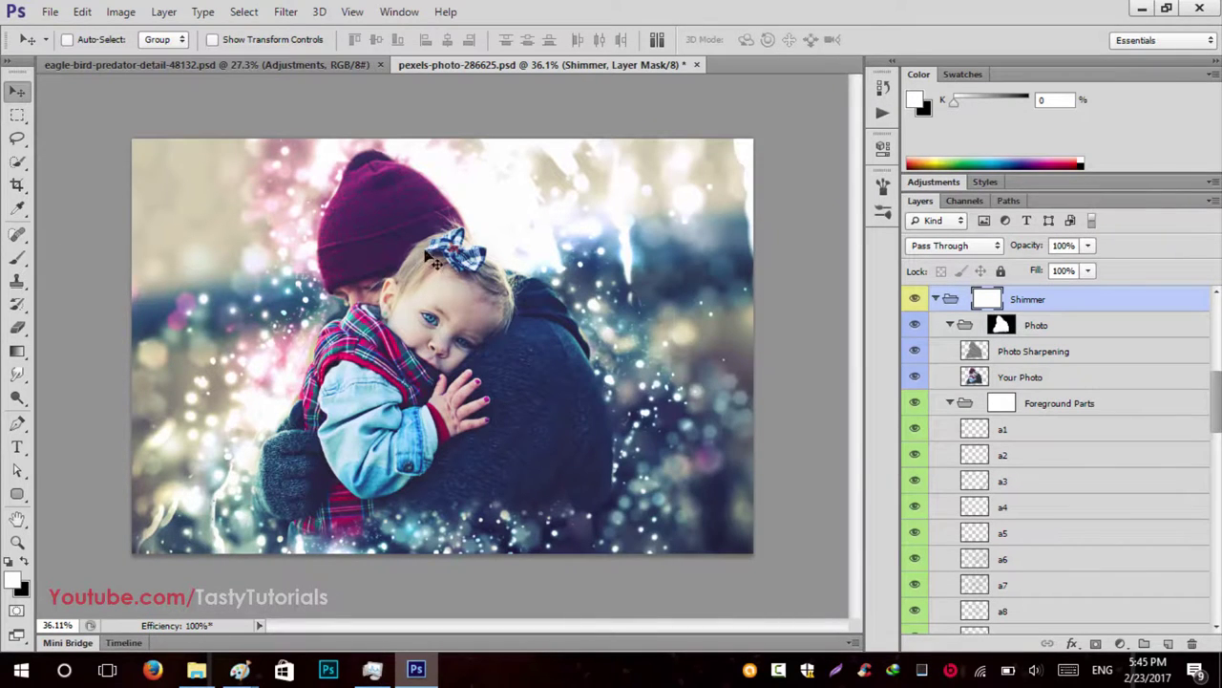
Inspect the shimmer result, collapse the Photo and Shimmer groups, expand Adjustments and preview the Add Contrast layer
{"action": "scroll", "coordinate": [435, 358], "scroll_direction": "down", "scroll_amount": 1}
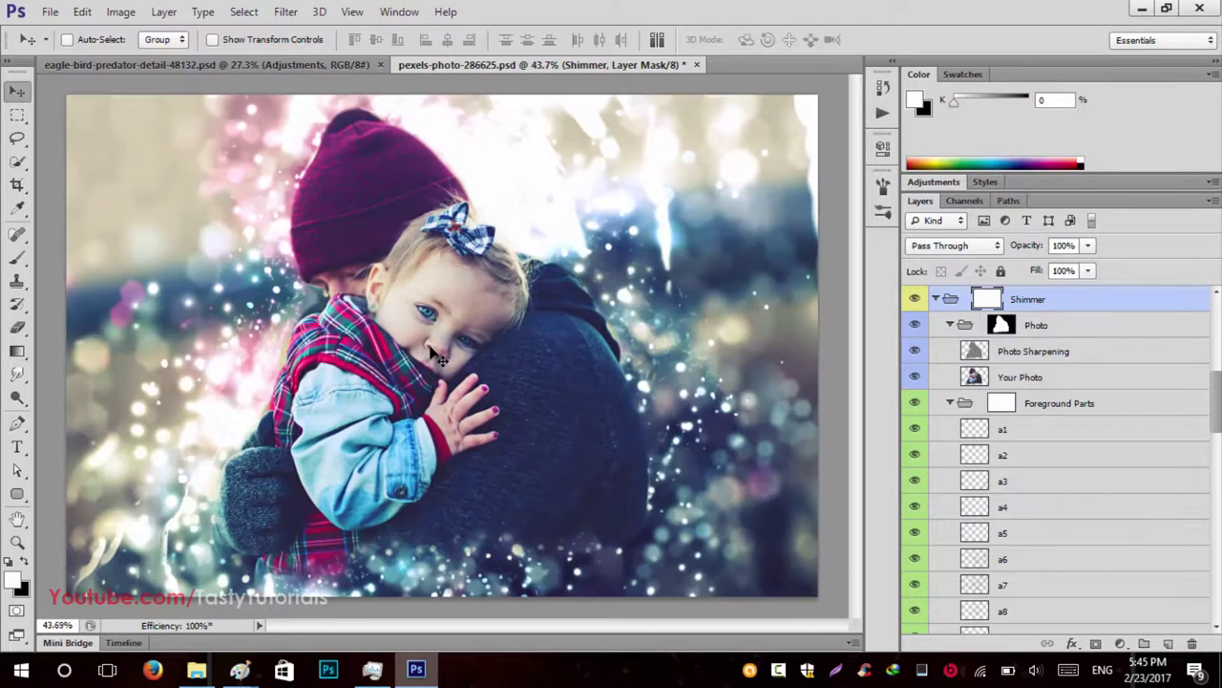
{"action": "left_click", "coordinate": [951, 325]}
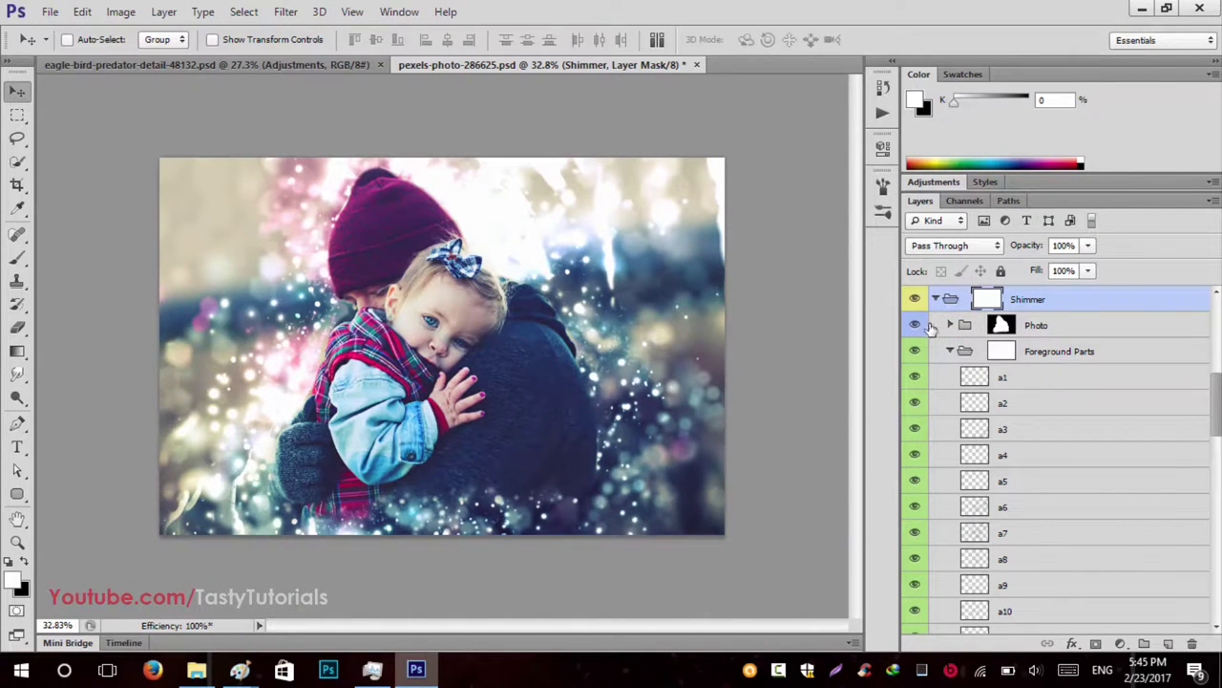
{"action": "left_click", "coordinate": [938, 300]}
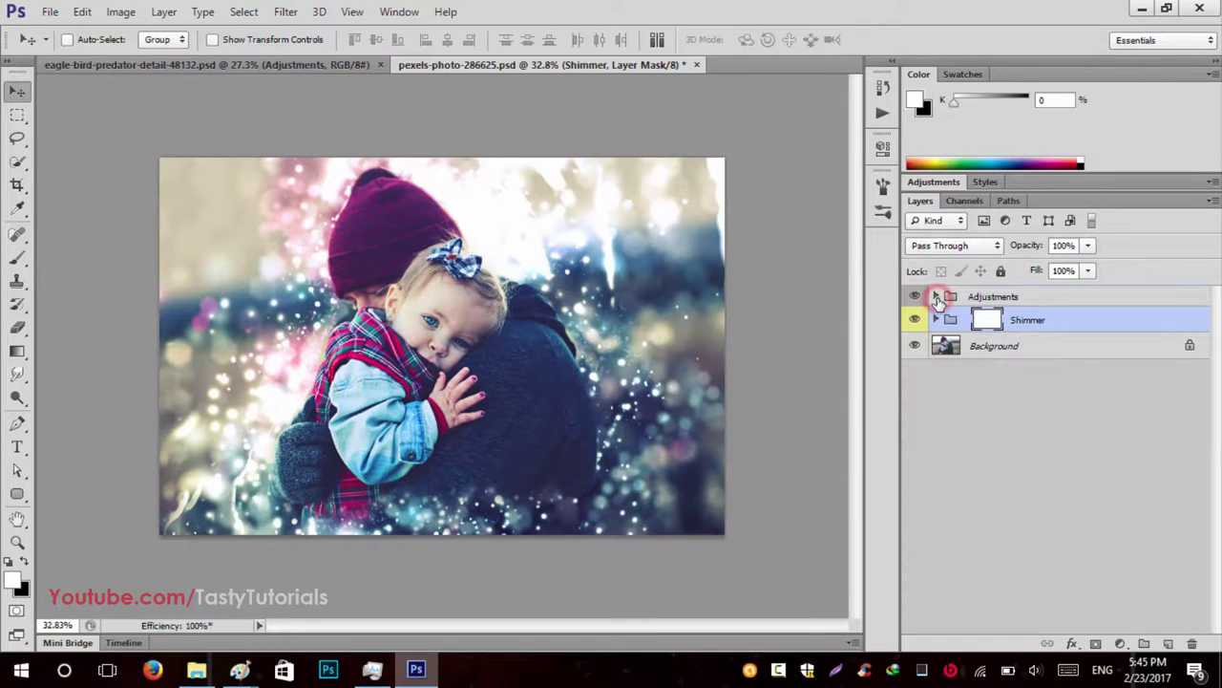
{"action": "left_click", "coordinate": [938, 296]}
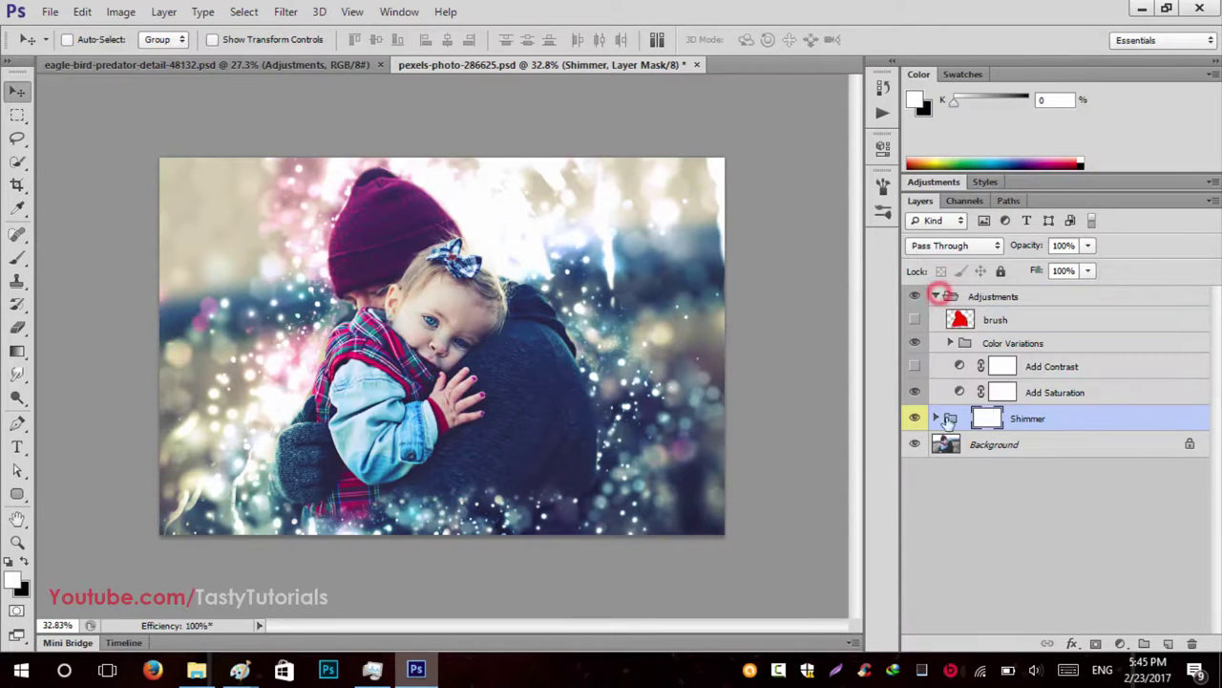
{"action": "left_click", "coordinate": [912, 368]}
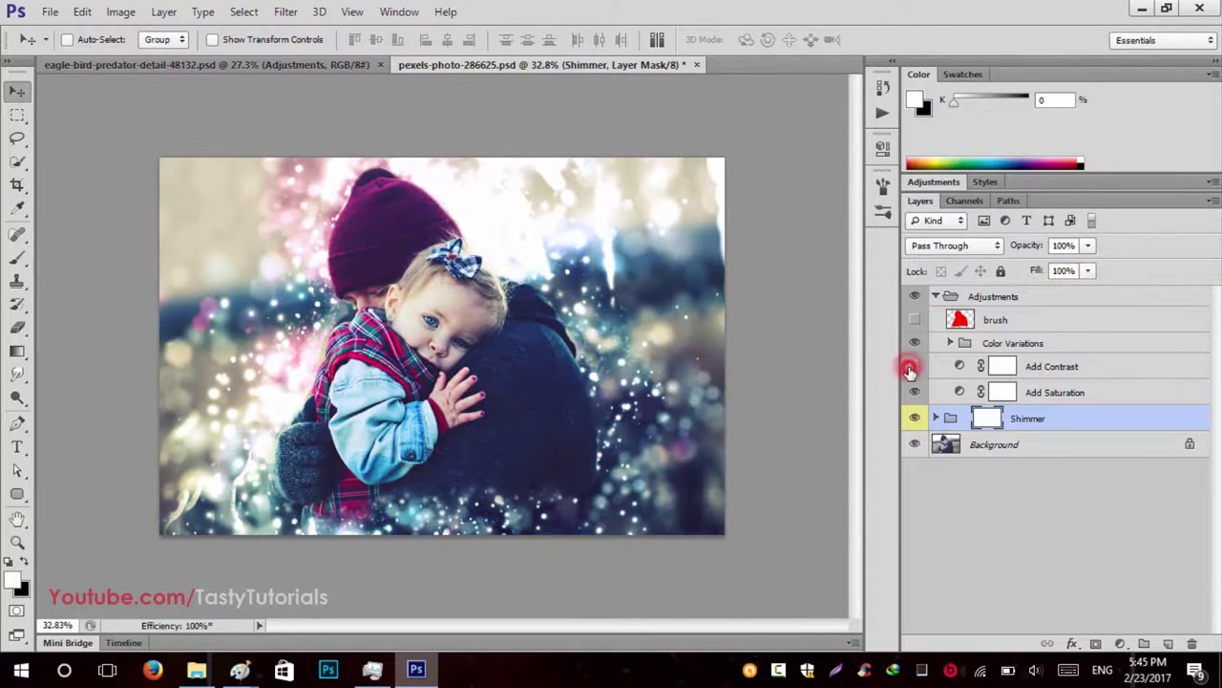
Expand the Shimmer group and compare the image with and without Foreground Parts, Background Parts and Background Tint
{"action": "left_click", "coordinate": [937, 418]}
{"action": "left_click", "coordinate": [915, 471]}
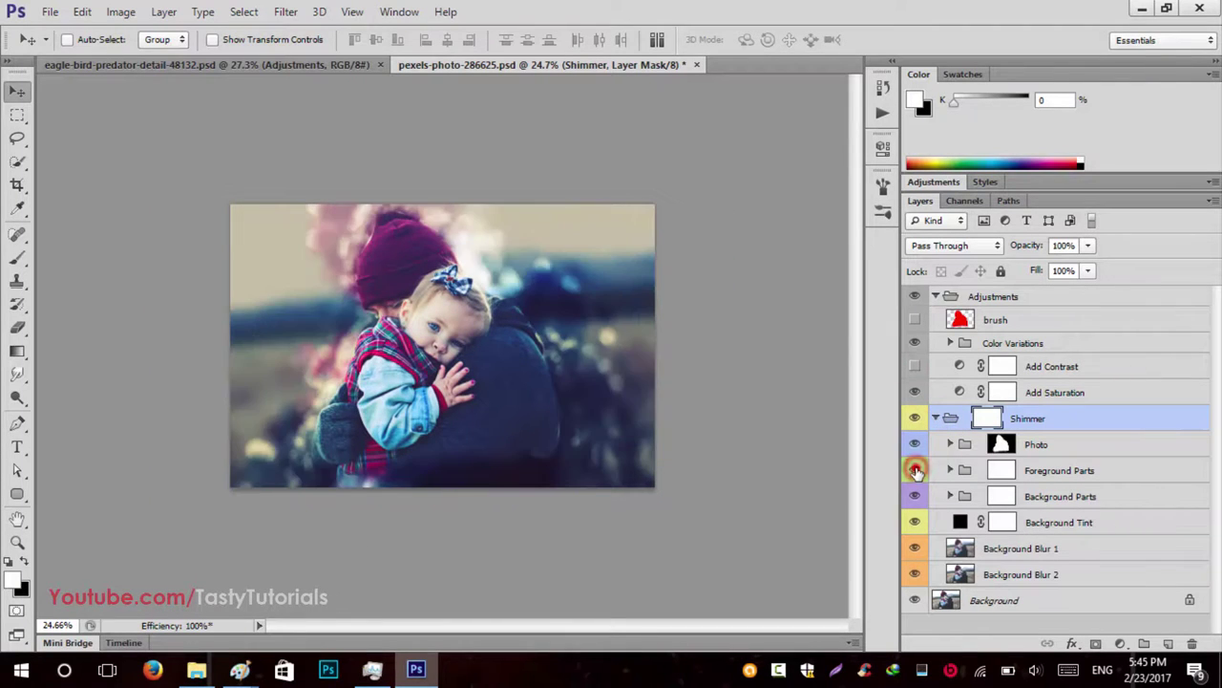
{"action": "left_click", "coordinate": [915, 471]}
{"action": "left_click", "coordinate": [915, 497]}
{"action": "left_click", "coordinate": [915, 497]}
{"action": "left_click", "coordinate": [915, 522]}
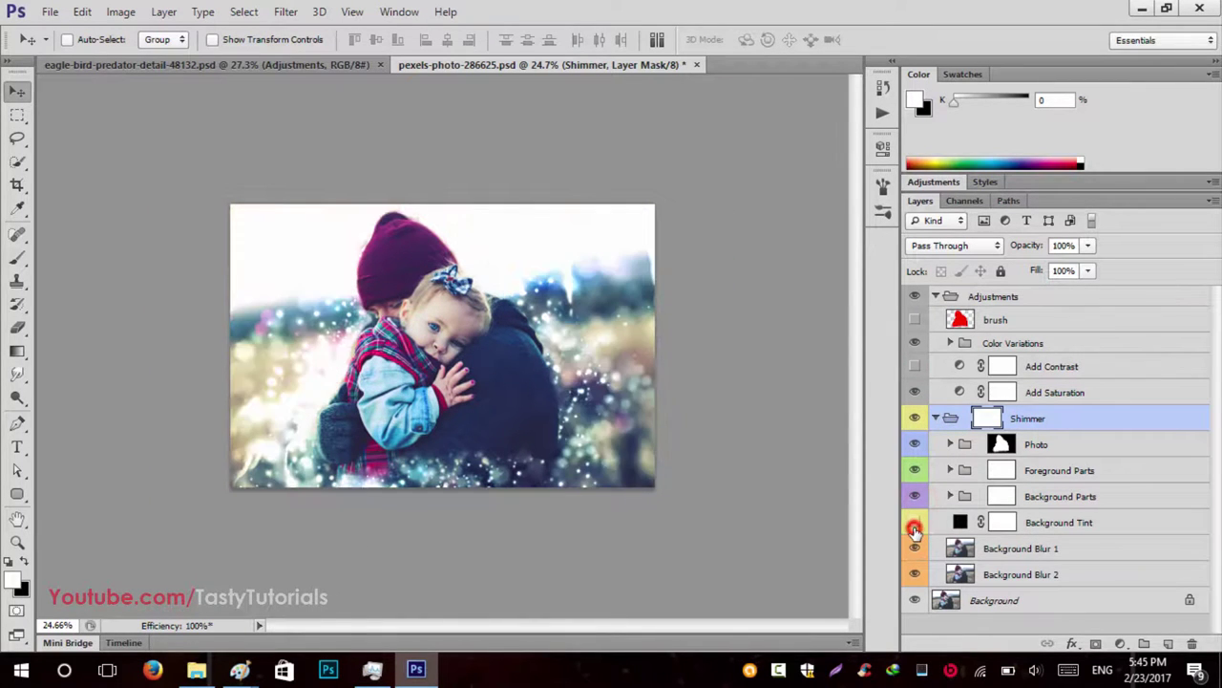
{"action": "left_click", "coordinate": [915, 522]}
{"action": "left_click", "coordinate": [915, 523]}
{"action": "left_click", "coordinate": [915, 523]}
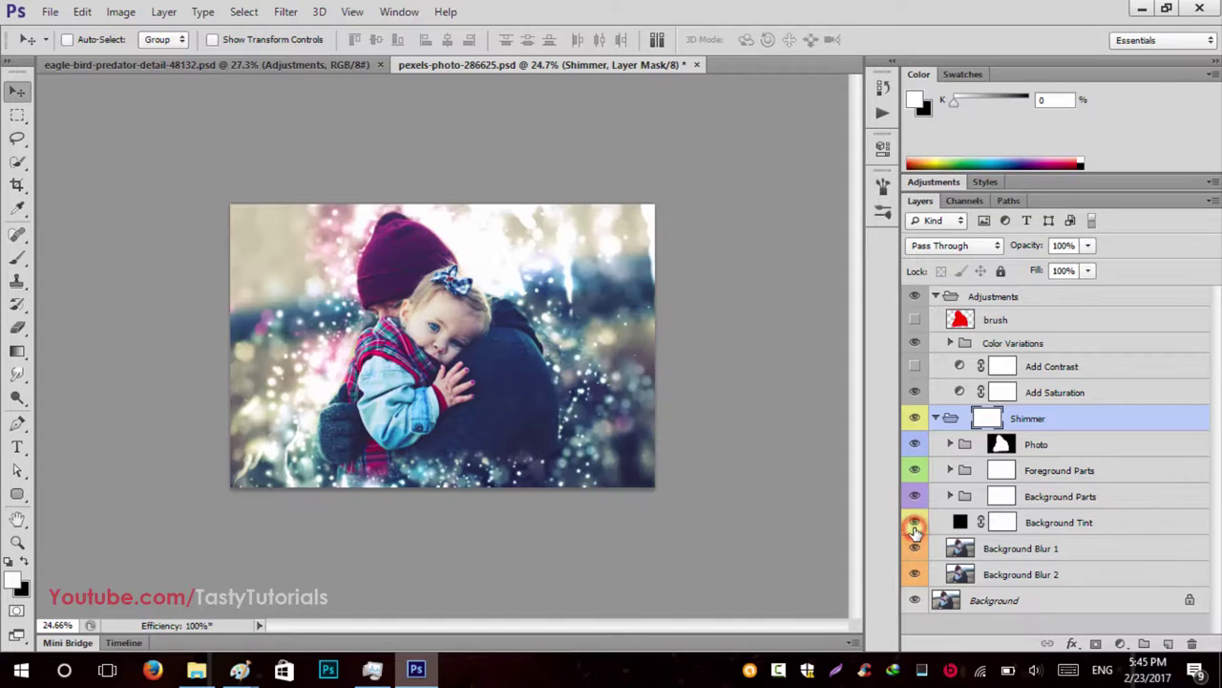
Switch Add Contrast off, expand the Color Variations group and preview Color 2, Color 3 and Color 5 over Color 1
{"action": "left_click", "coordinate": [915, 370]}
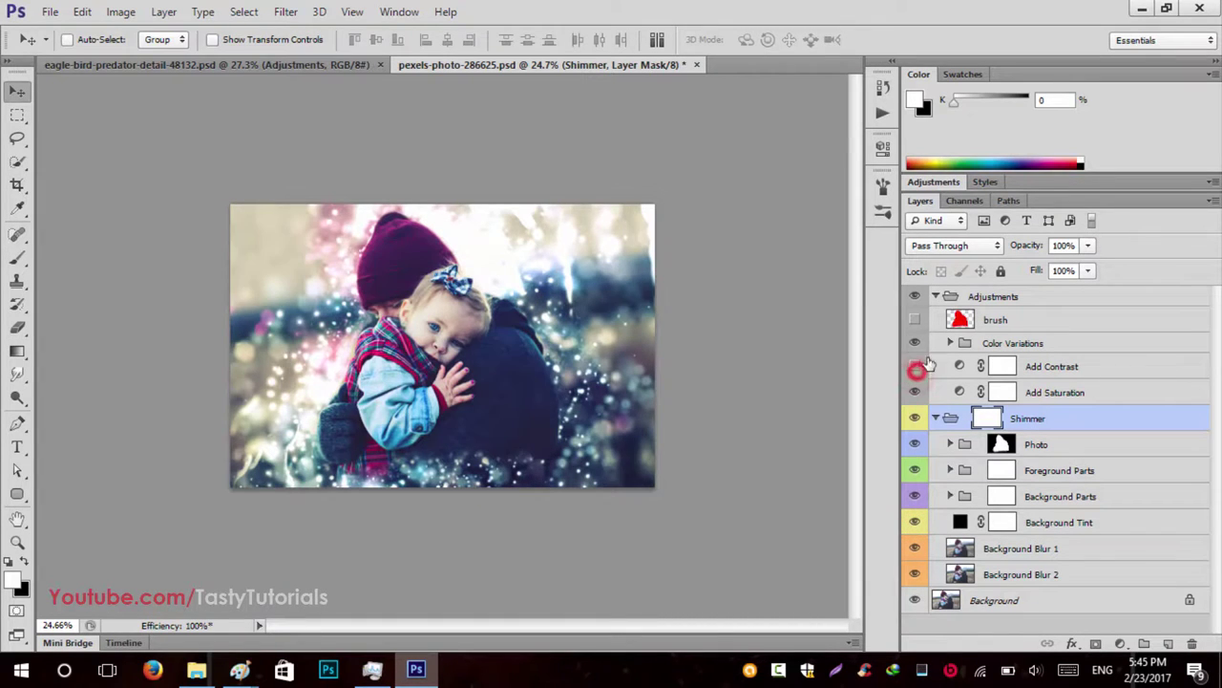
{"action": "left_click", "coordinate": [950, 342]}
{"action": "left_click", "coordinate": [915, 392]}
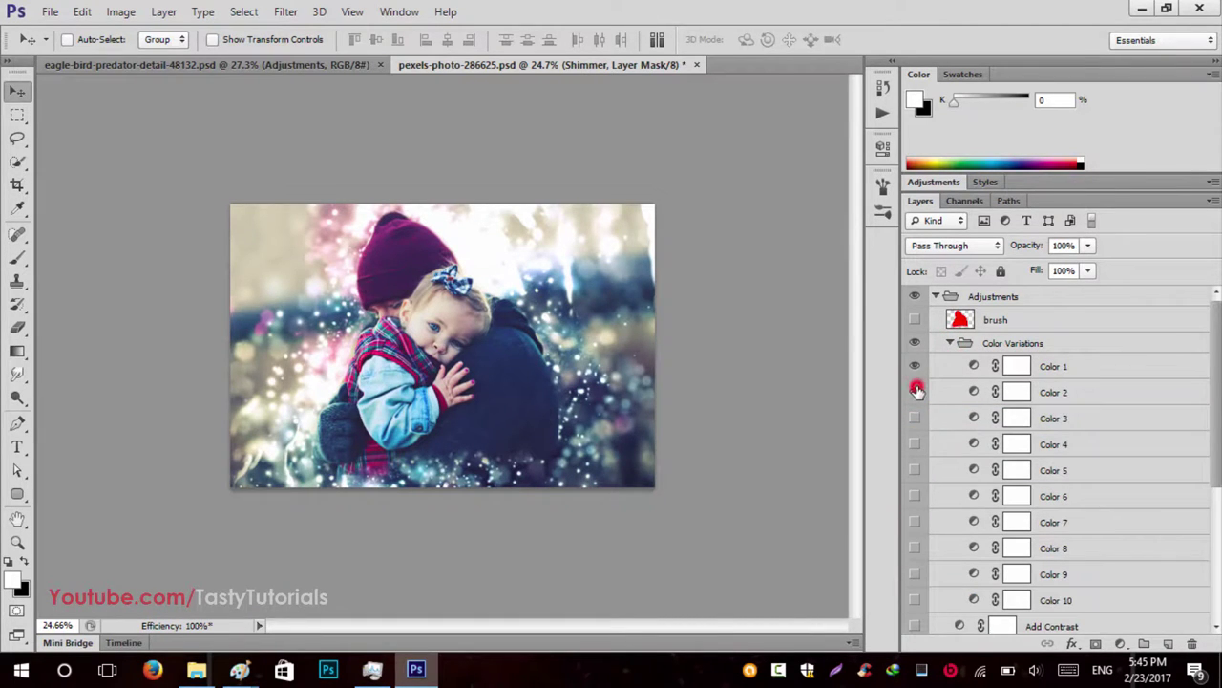
{"action": "left_click", "coordinate": [915, 392]}
{"action": "left_click", "coordinate": [915, 418]}
{"action": "left_click", "coordinate": [915, 419]}
{"action": "left_click", "coordinate": [915, 470]}
{"action": "left_click", "coordinate": [917, 469]}
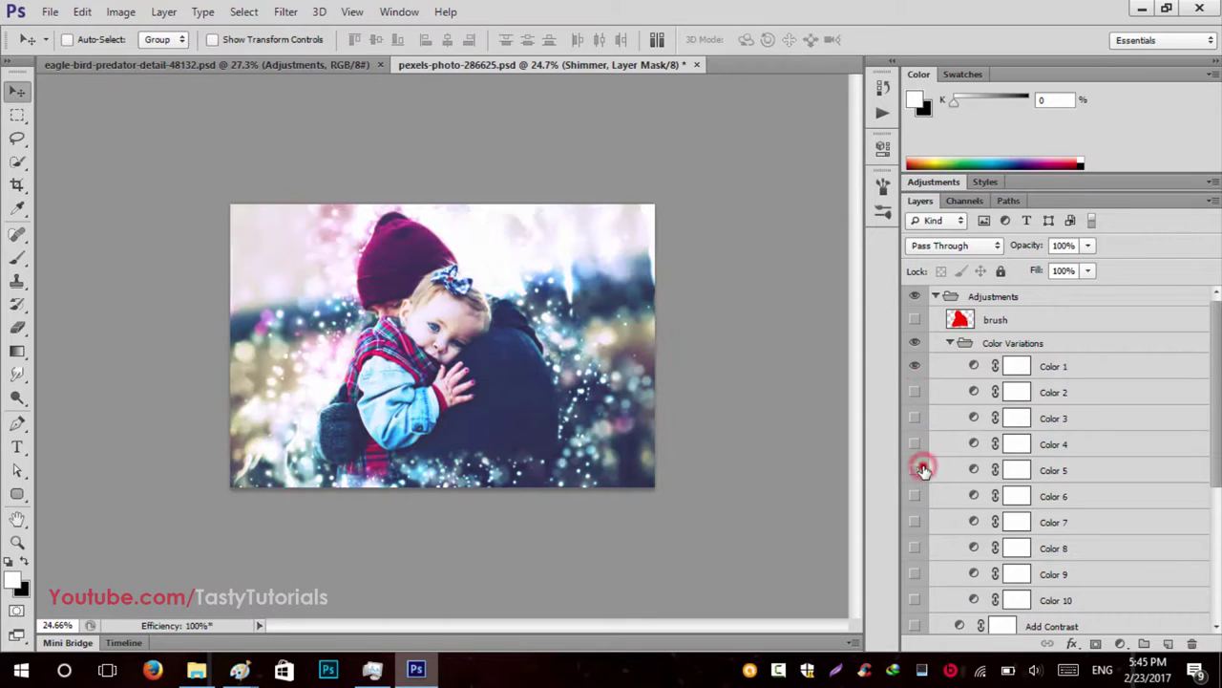
Collapse the Color Variations and Adjustments groups and deselect all layers
{"action": "left_click", "coordinate": [950, 342]}
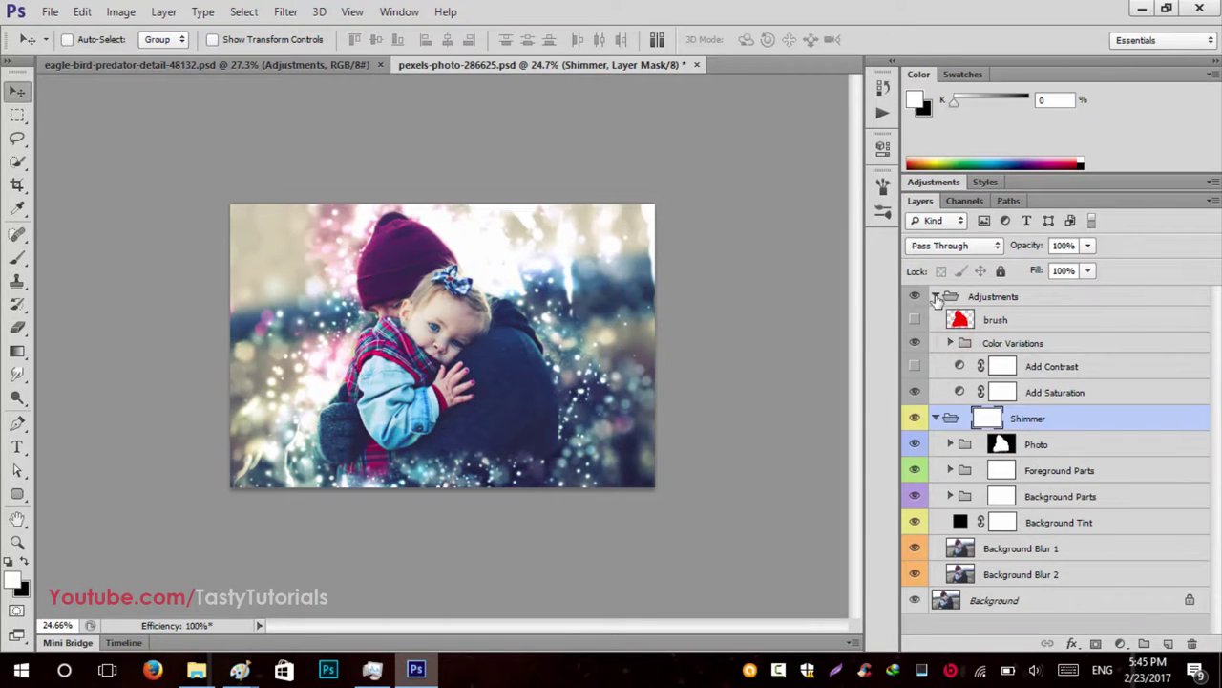
{"action": "left_click", "coordinate": [936, 296]}
{"action": "left_click", "coordinate": [976, 562]}
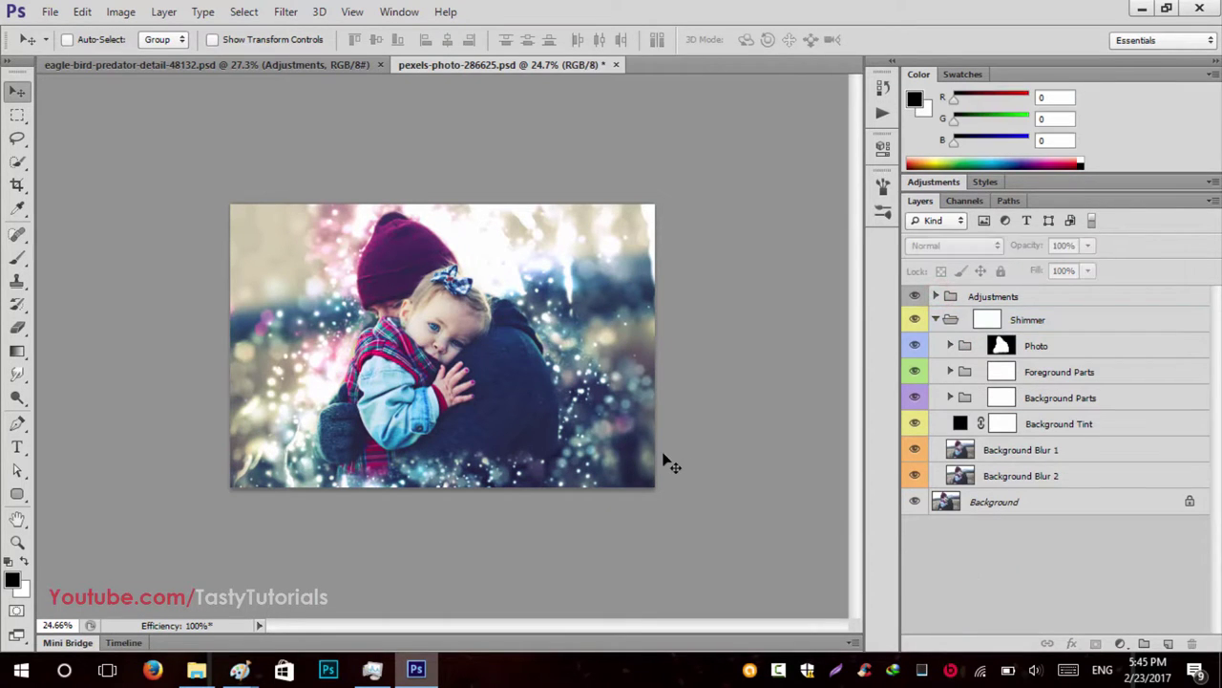